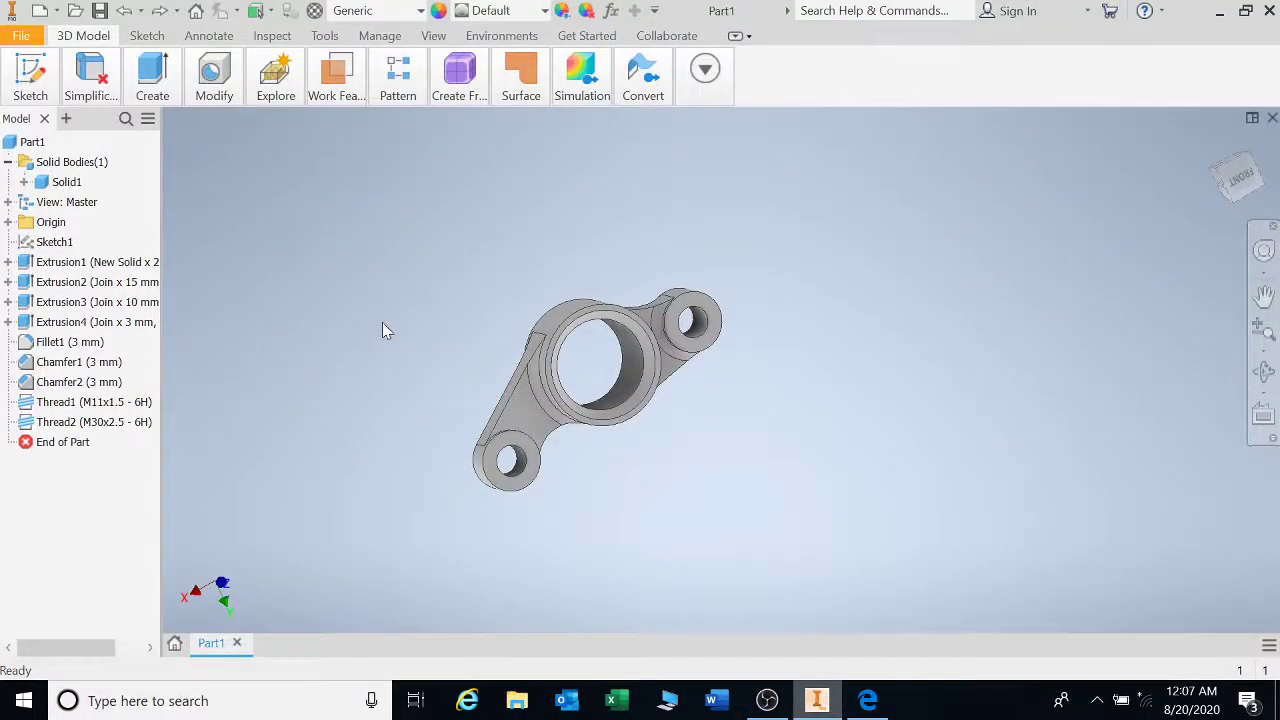
Step: Create a new part, Part2, from the metric Standard (mm).ipt template
{"action": "left_click", "coordinate": [39, 10]}
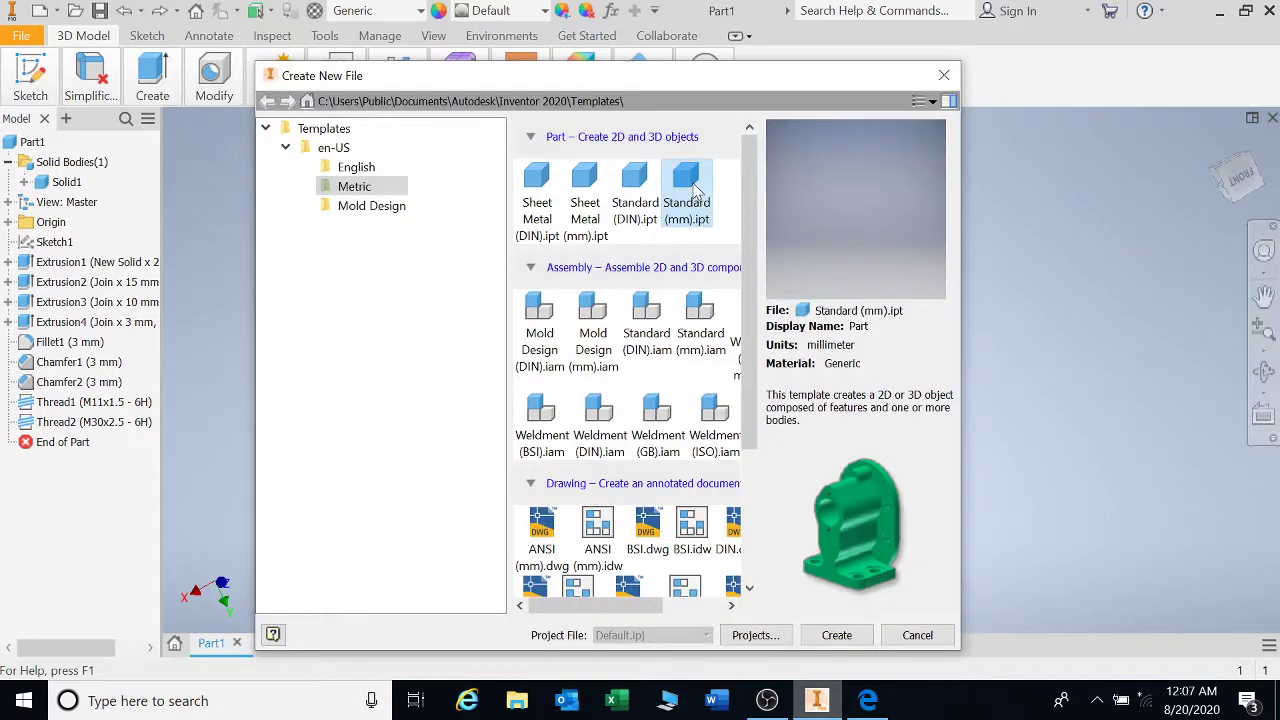
{"action": "double_click", "coordinate": [690, 185]}
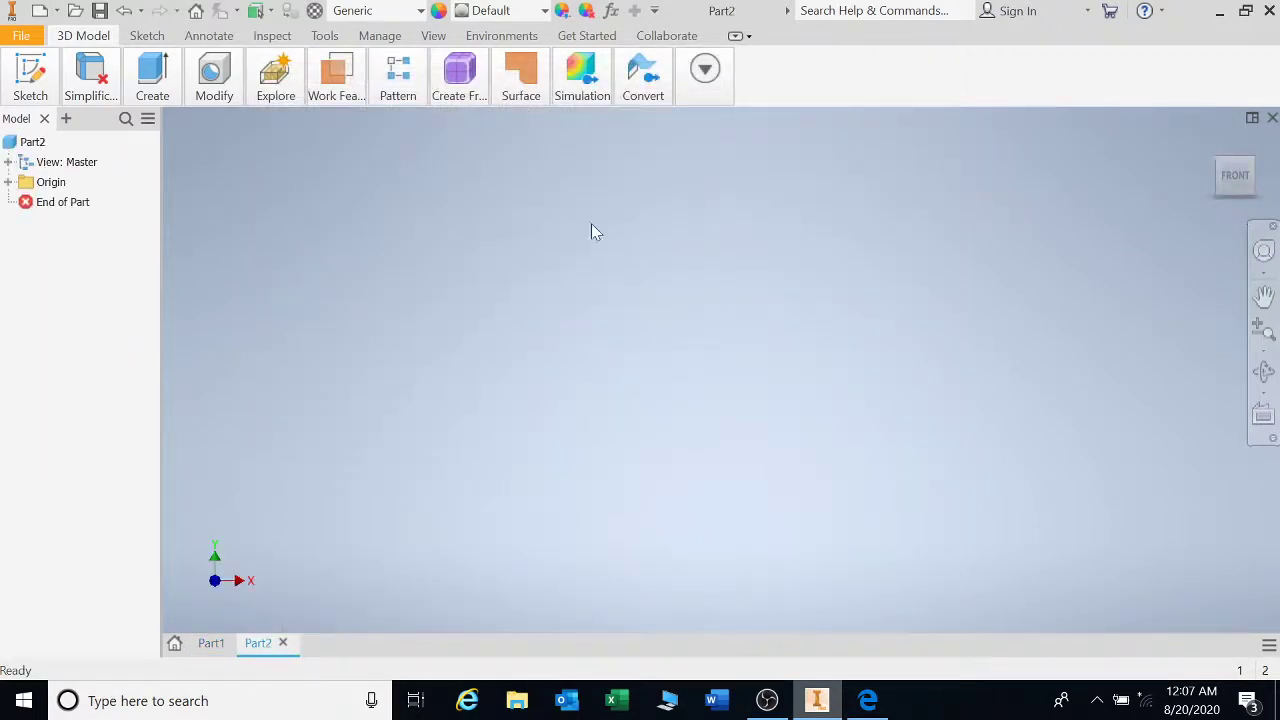
{"action": "left_click", "coordinate": [9, 182]}
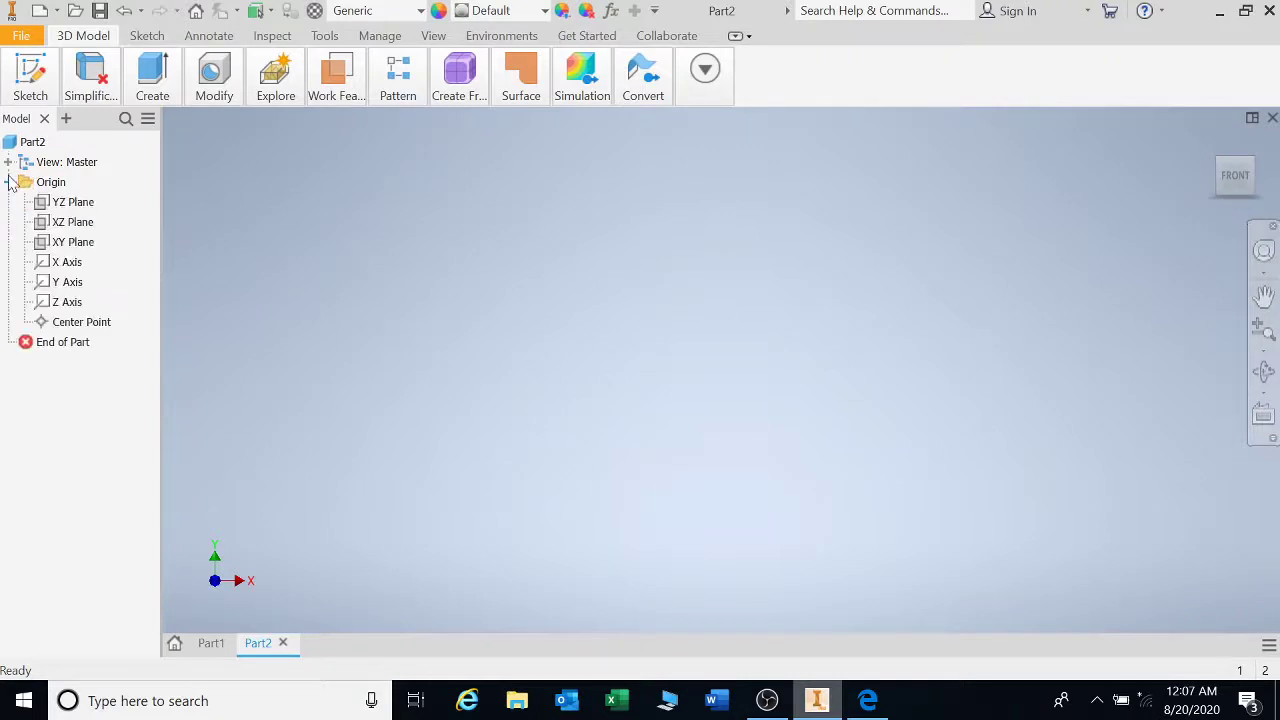
{"action": "left_click", "coordinate": [10, 182]}
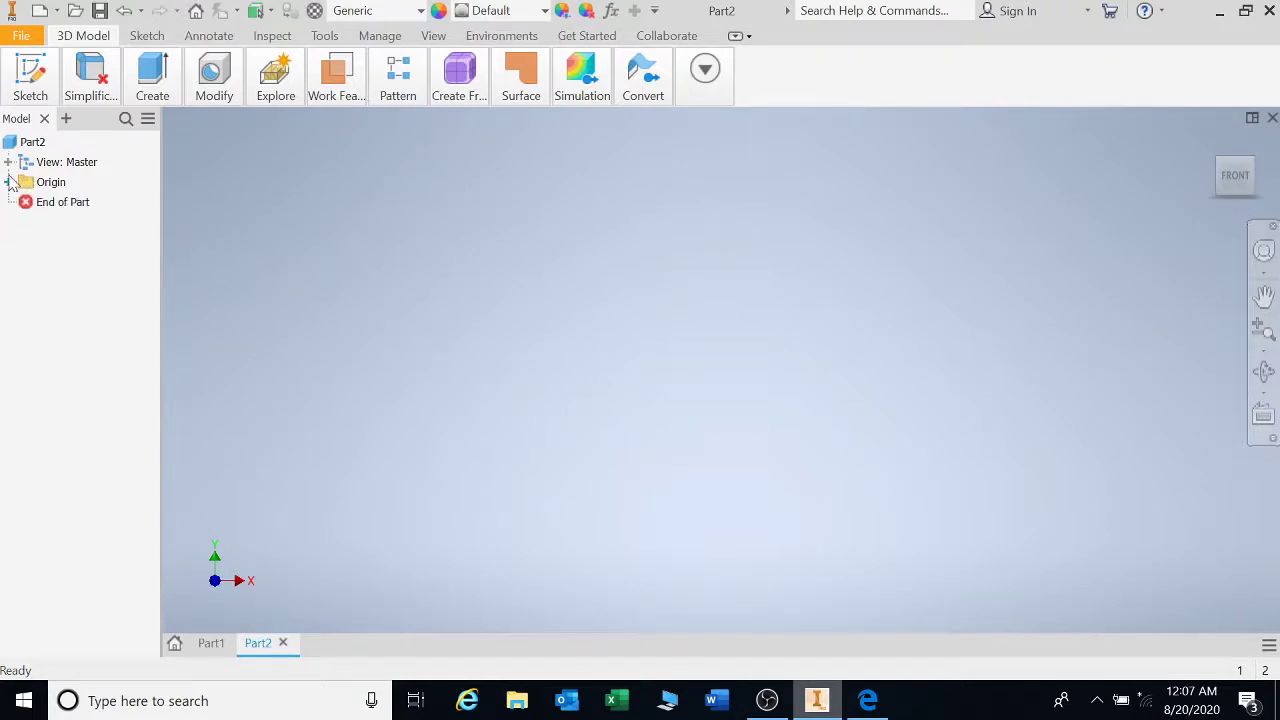
Step: Start a sketch on the front plane and draw two overlapping circles near the origin
{"action": "left_click", "coordinate": [30, 75]}
{"action": "left_click", "coordinate": [40, 140]}
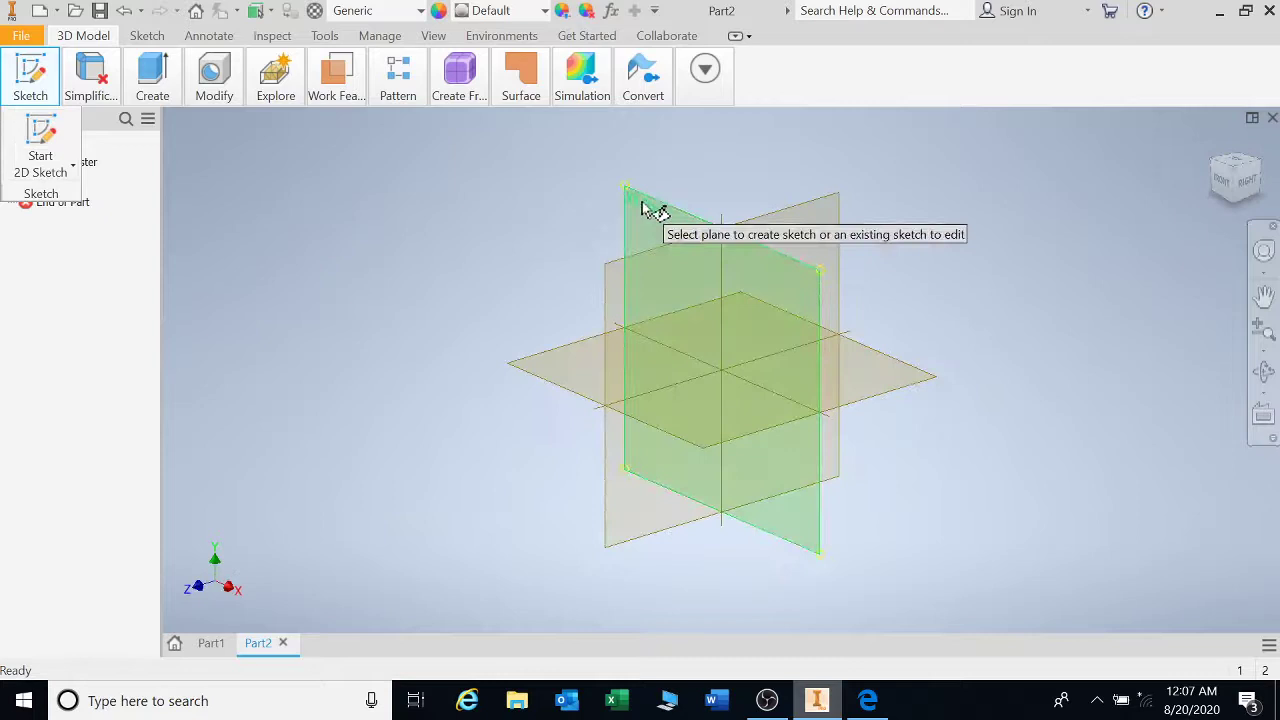
{"action": "left_click", "coordinate": [651, 210]}
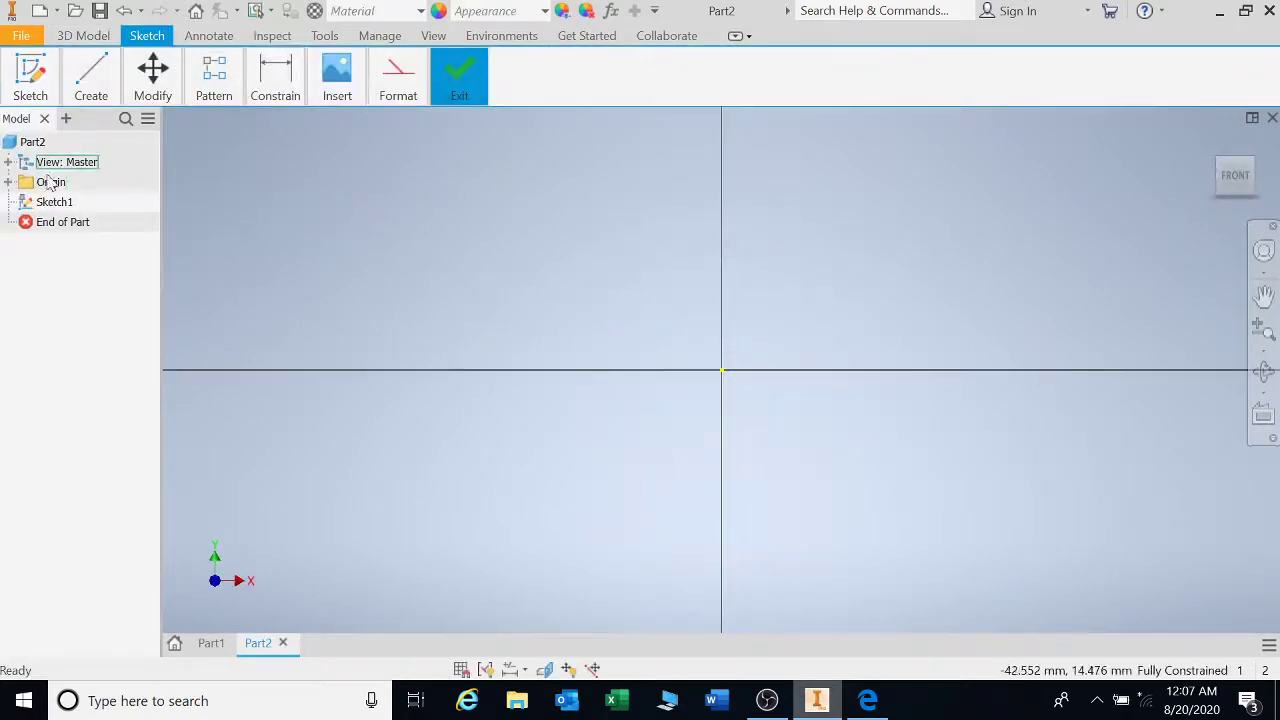
{"action": "mouse_move", "coordinate": [105, 88]}
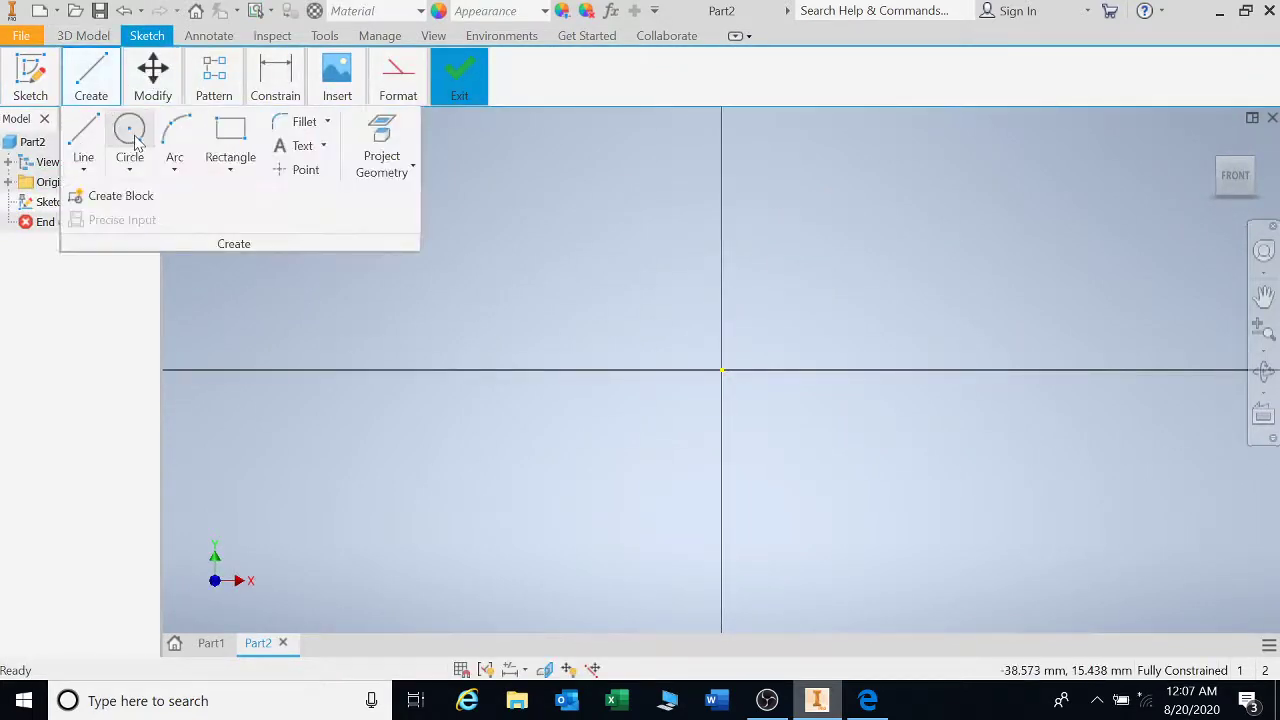
{"action": "left_click", "coordinate": [134, 142]}
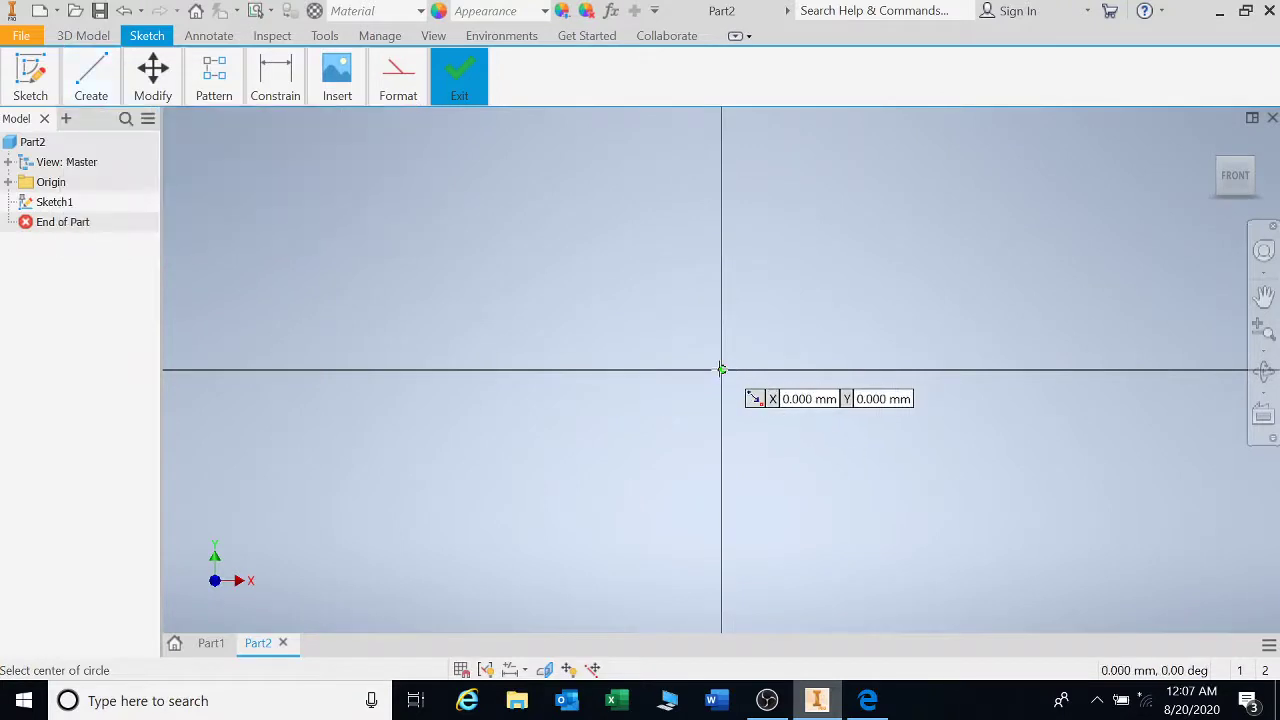
{"action": "left_click", "coordinate": [721, 370]}
{"action": "left_click", "coordinate": [699, 287]}
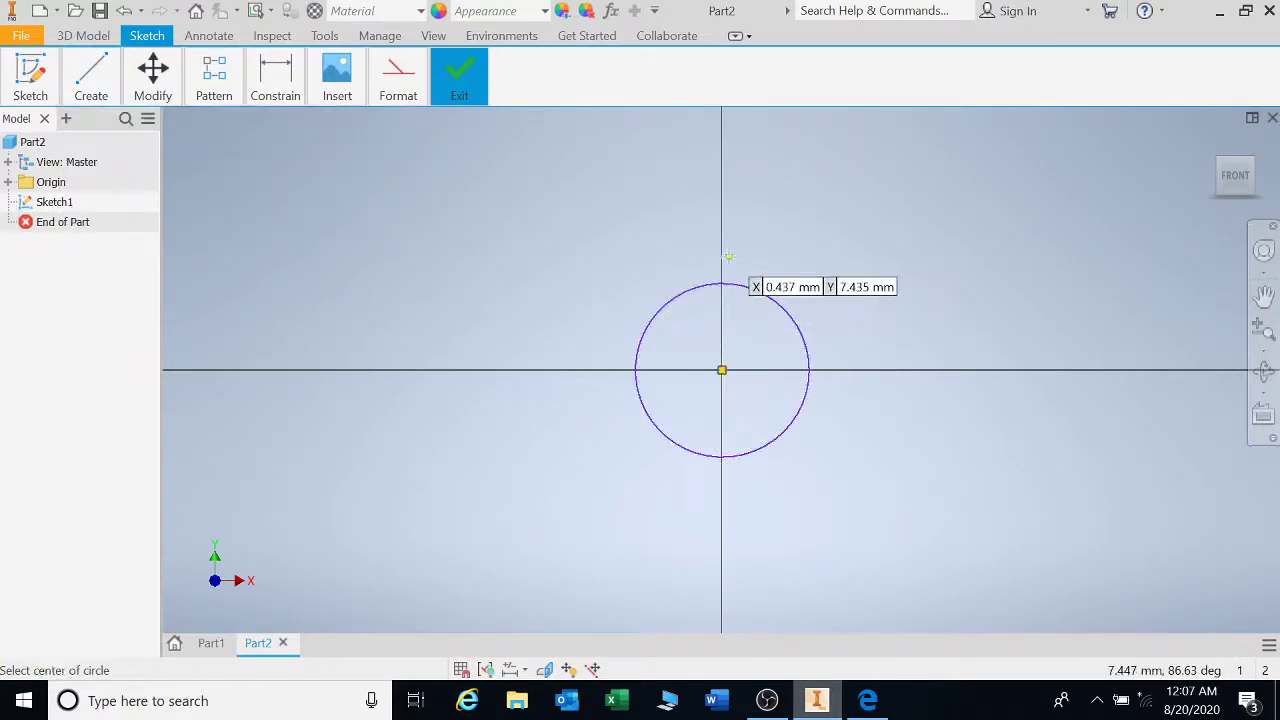
{"action": "left_click", "coordinate": [725, 303]}
{"action": "left_click", "coordinate": [720, 171]}
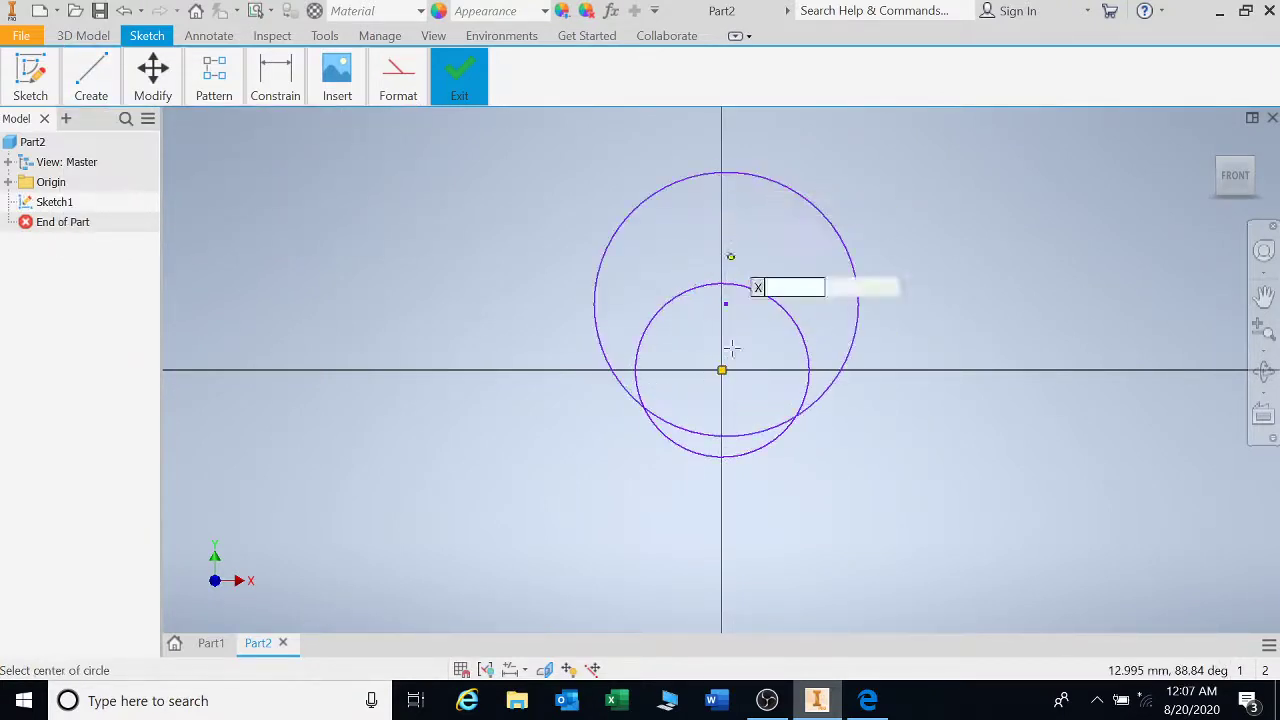
Step: Trim the inner arcs of the overlapping circles into one outline
{"action": "left_click", "coordinate": [205, 85]}
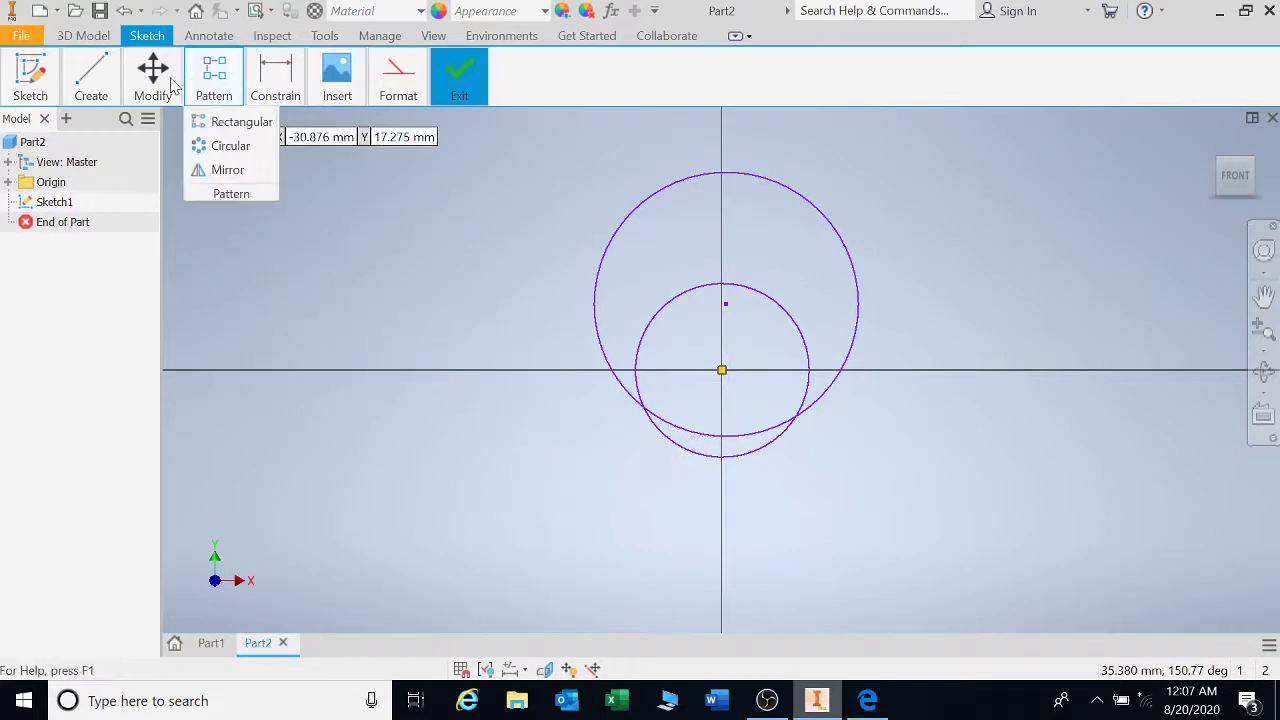
{"action": "left_click", "coordinate": [153, 78]}
{"action": "left_click", "coordinate": [215, 122]}
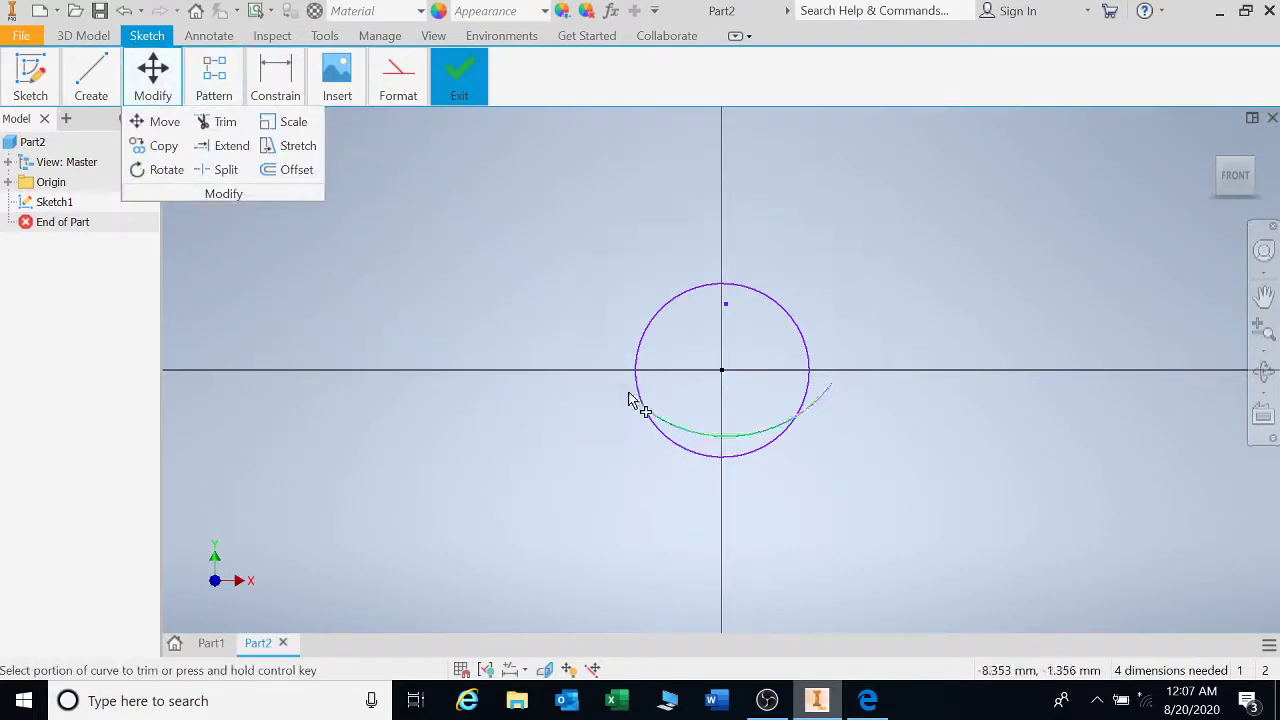
{"action": "left_click", "coordinate": [706, 435]}
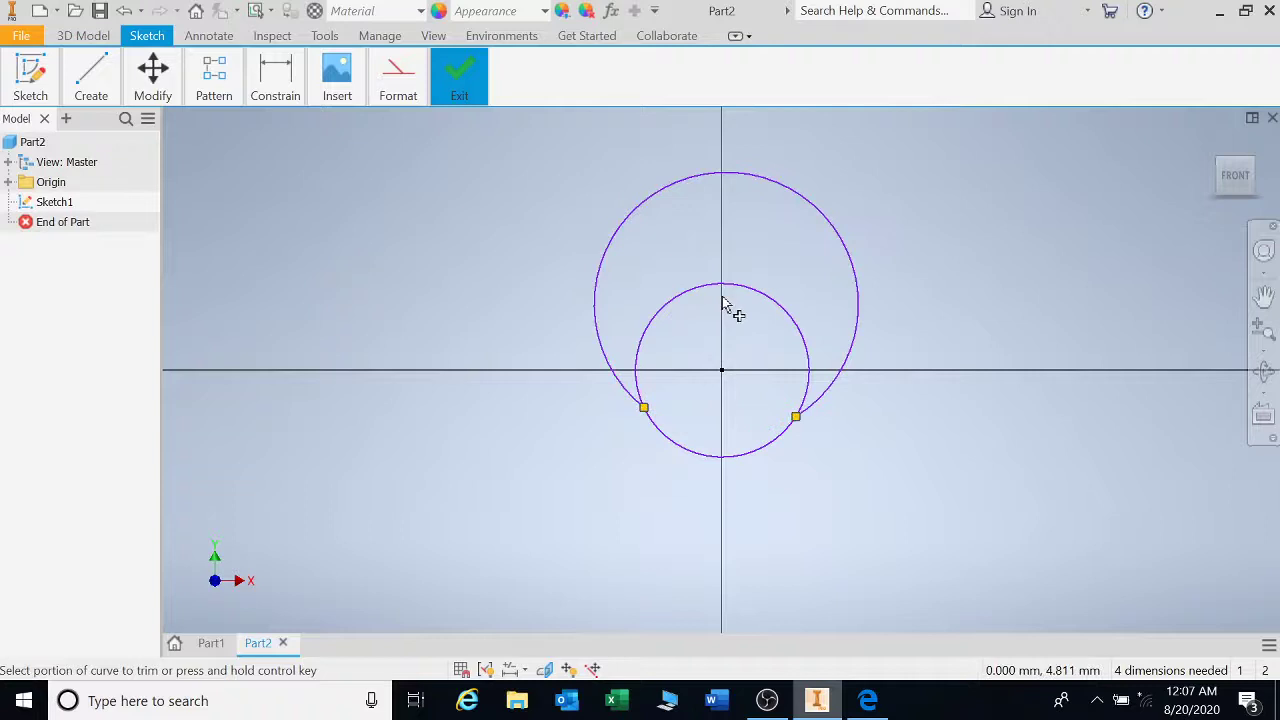
{"action": "left_click", "coordinate": [726, 290]}
{"action": "key", "text": "F2"}
{"action": "scroll", "coordinate": [594, 343], "scroll_direction": "up", "scroll_amount": 3}
{"action": "left_click_drag", "start_coordinate": [737, 349], "coordinate": [553, 357]}
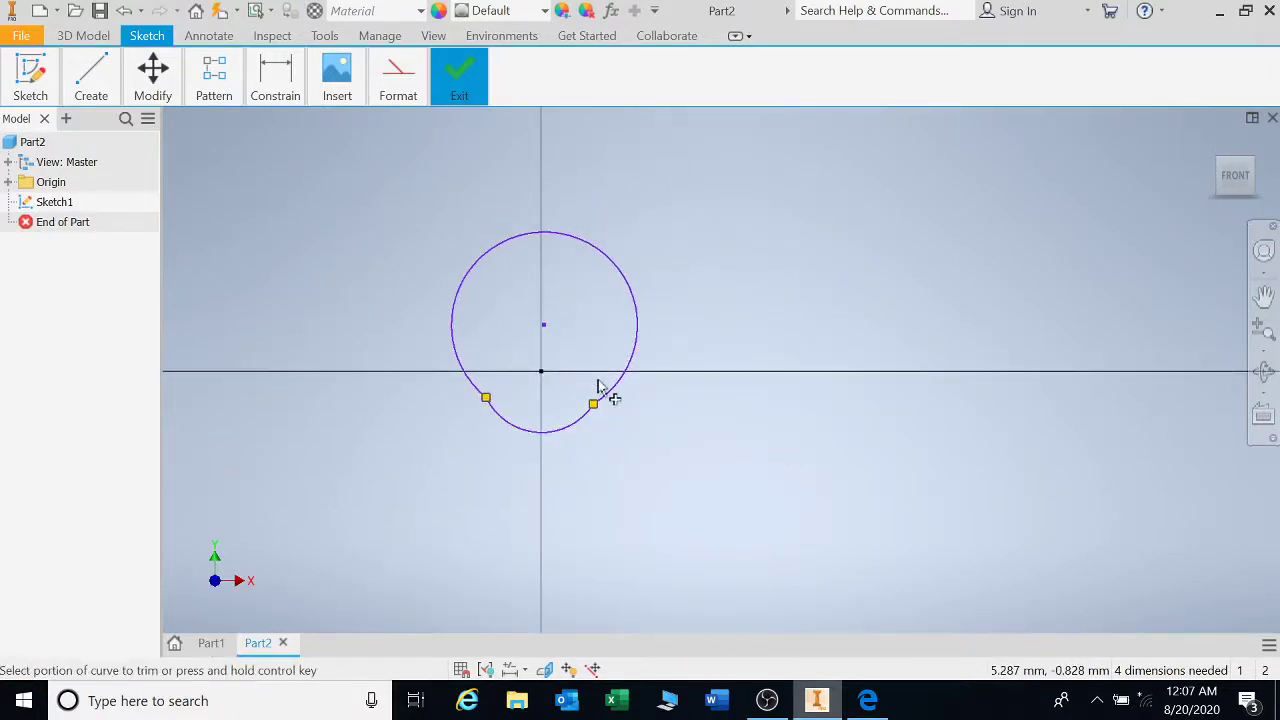
{"action": "key", "text": "Escape"}
Step: Draw a vertical line to the right of the outline
{"action": "left_click", "coordinate": [91, 78]}
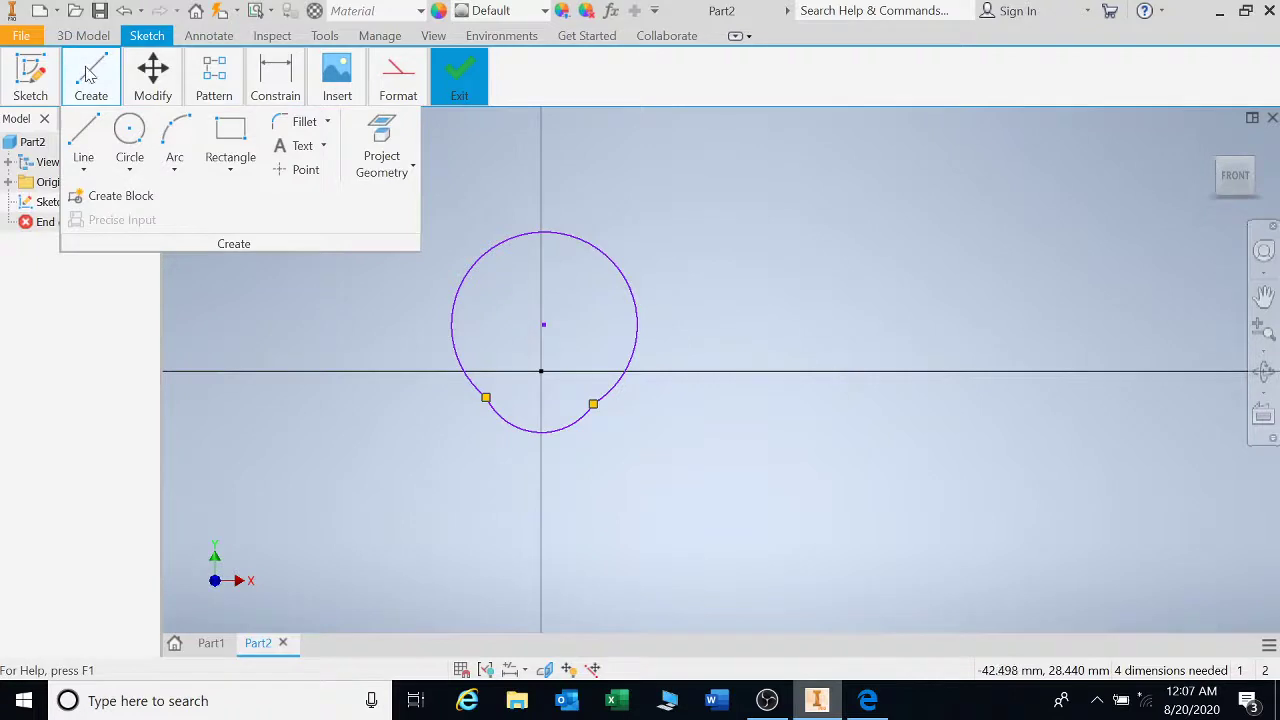
{"action": "left_click", "coordinate": [85, 130]}
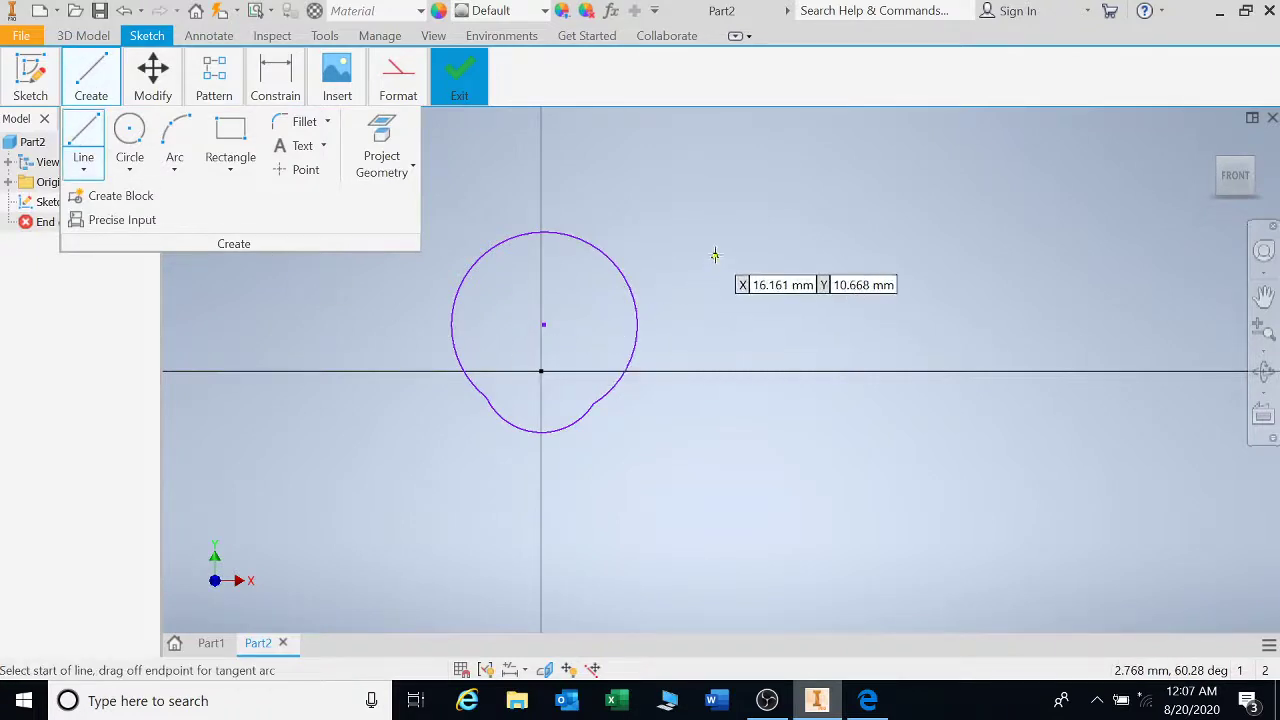
{"action": "left_click", "coordinate": [742, 157]}
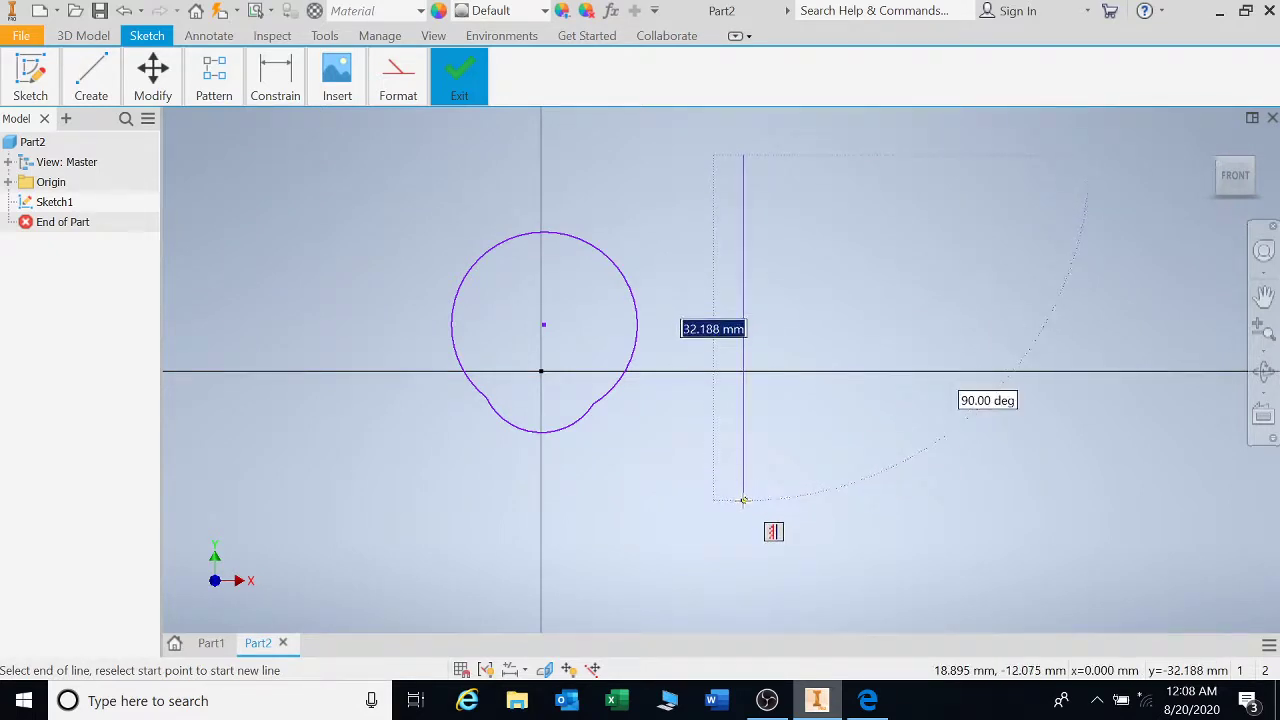
{"action": "left_click", "coordinate": [743, 500]}
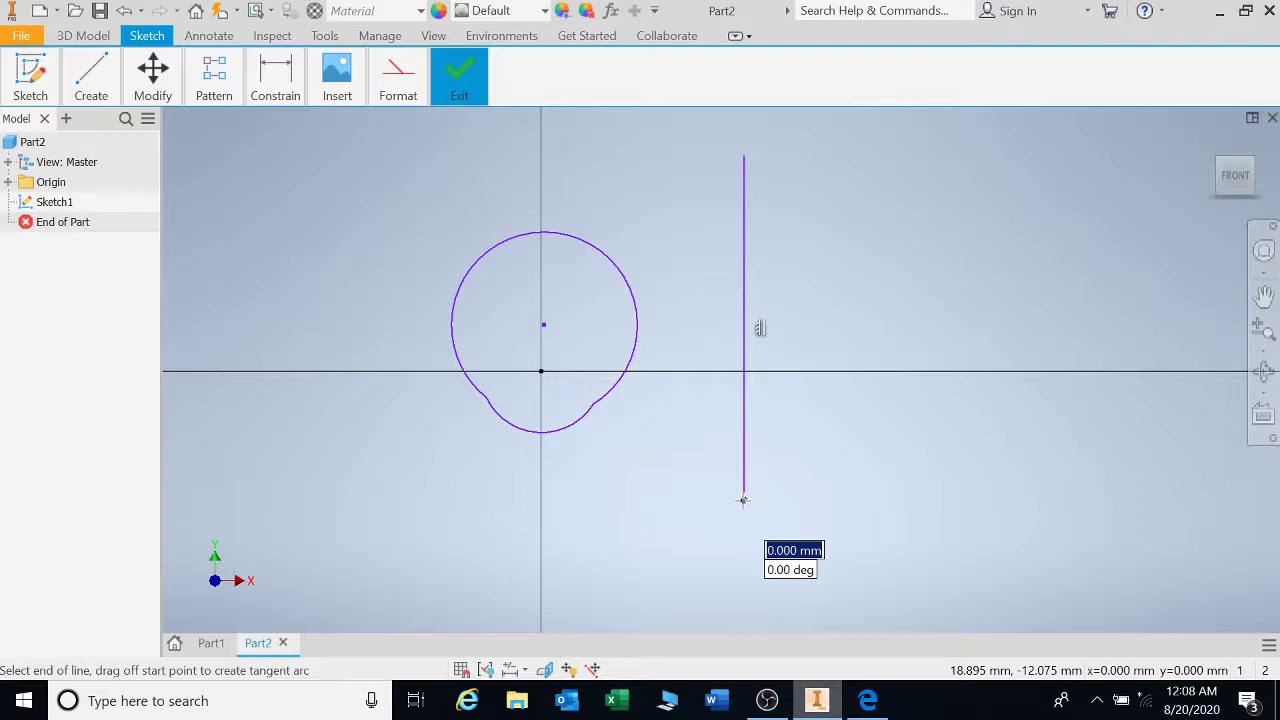
{"action": "key", "text": "Escape"}
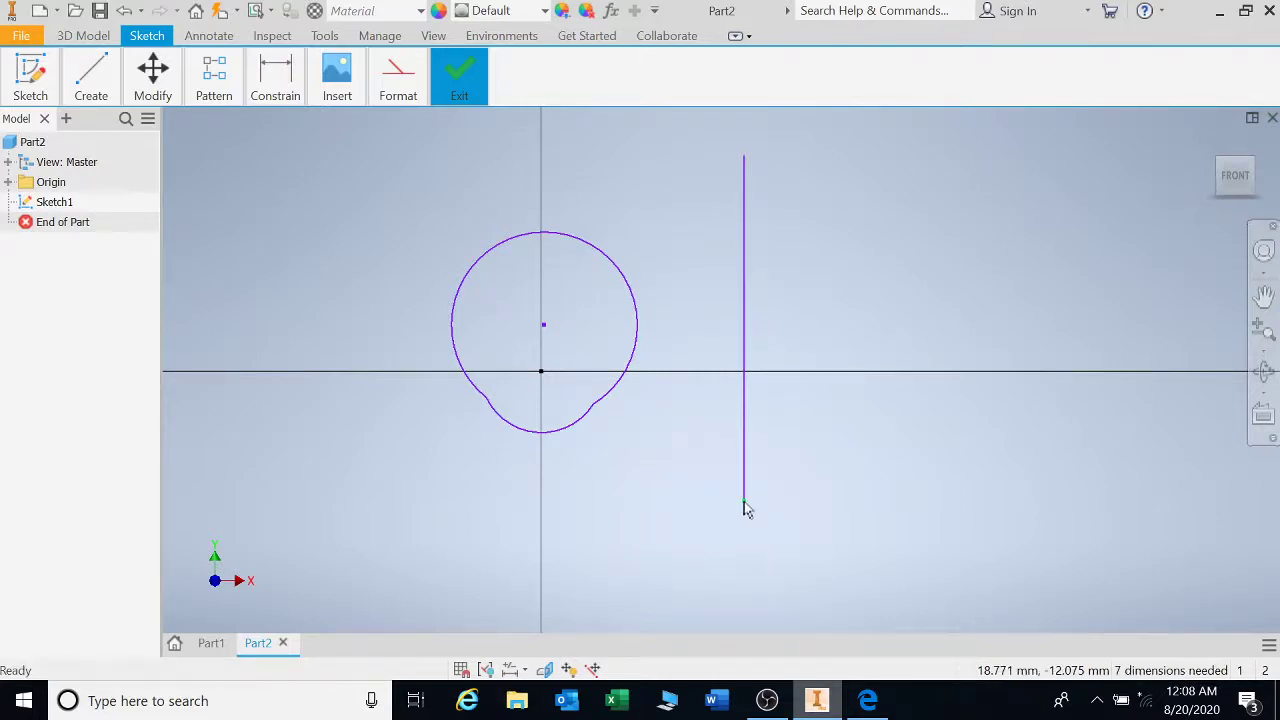
Step: Dimension the big circle to 10 and the lower arc to 7
{"action": "left_click", "coordinate": [275, 80]}
{"action": "left_click", "coordinate": [278, 145]}
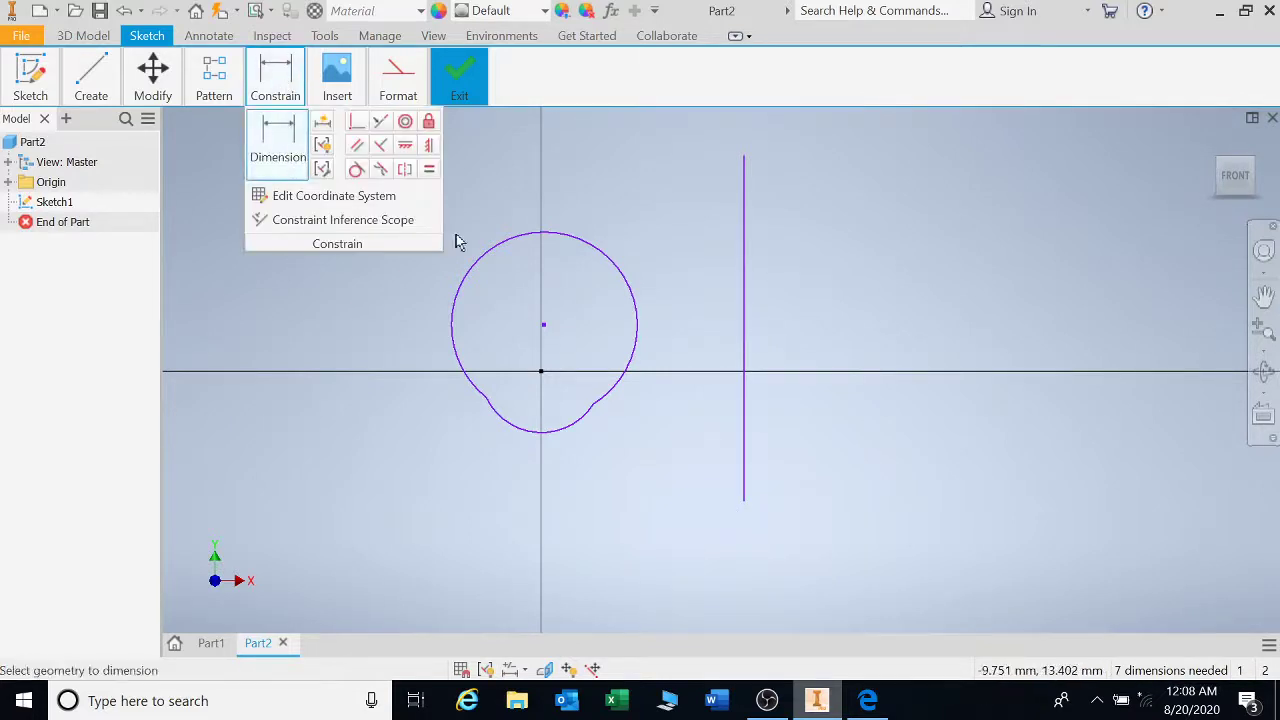
{"action": "left_click", "coordinate": [530, 243]}
{"action": "left_click", "coordinate": [490, 197]}
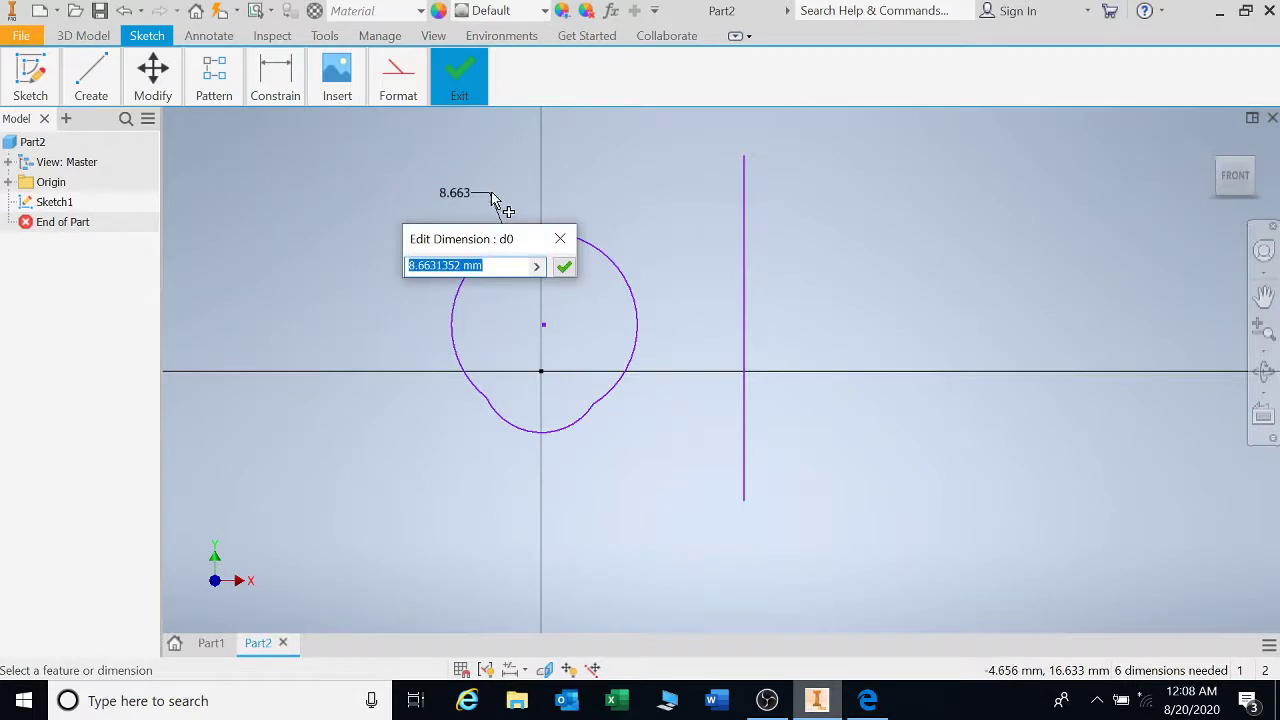
{"action": "type", "text": "10"}
{"action": "key", "text": "Return"}
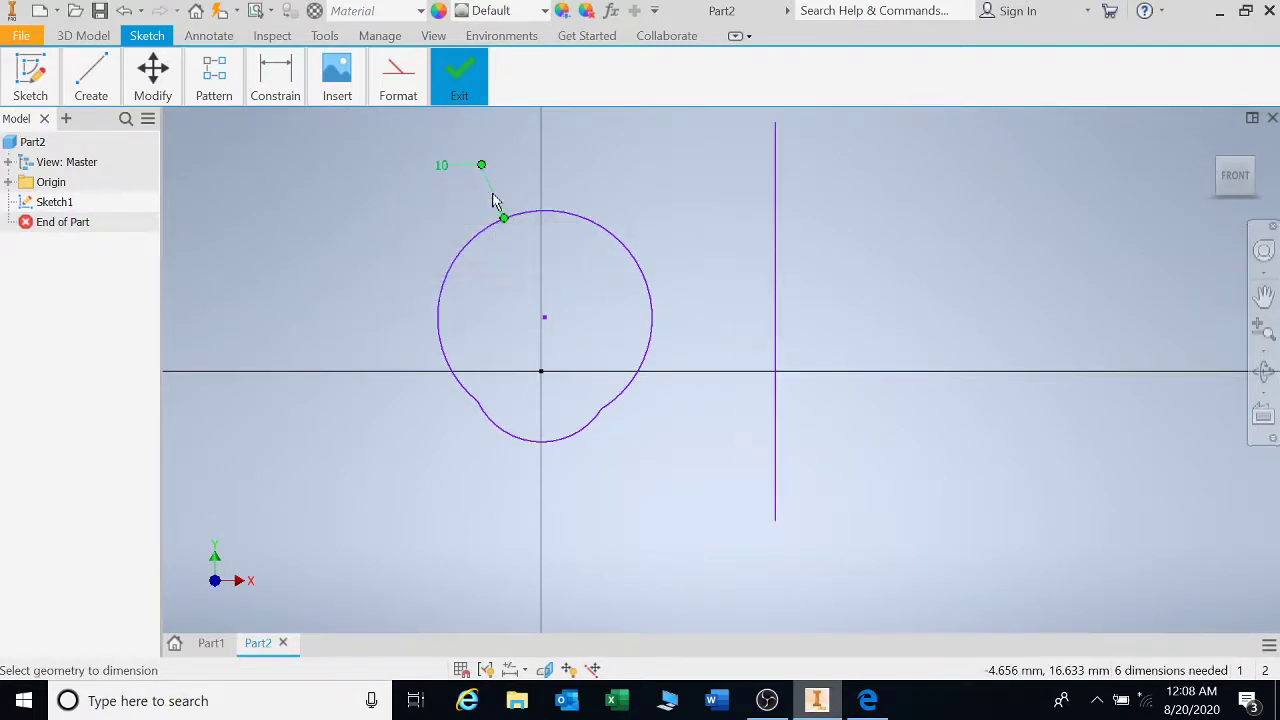
{"action": "left_click", "coordinate": [531, 440]}
{"action": "left_click", "coordinate": [430, 497]}
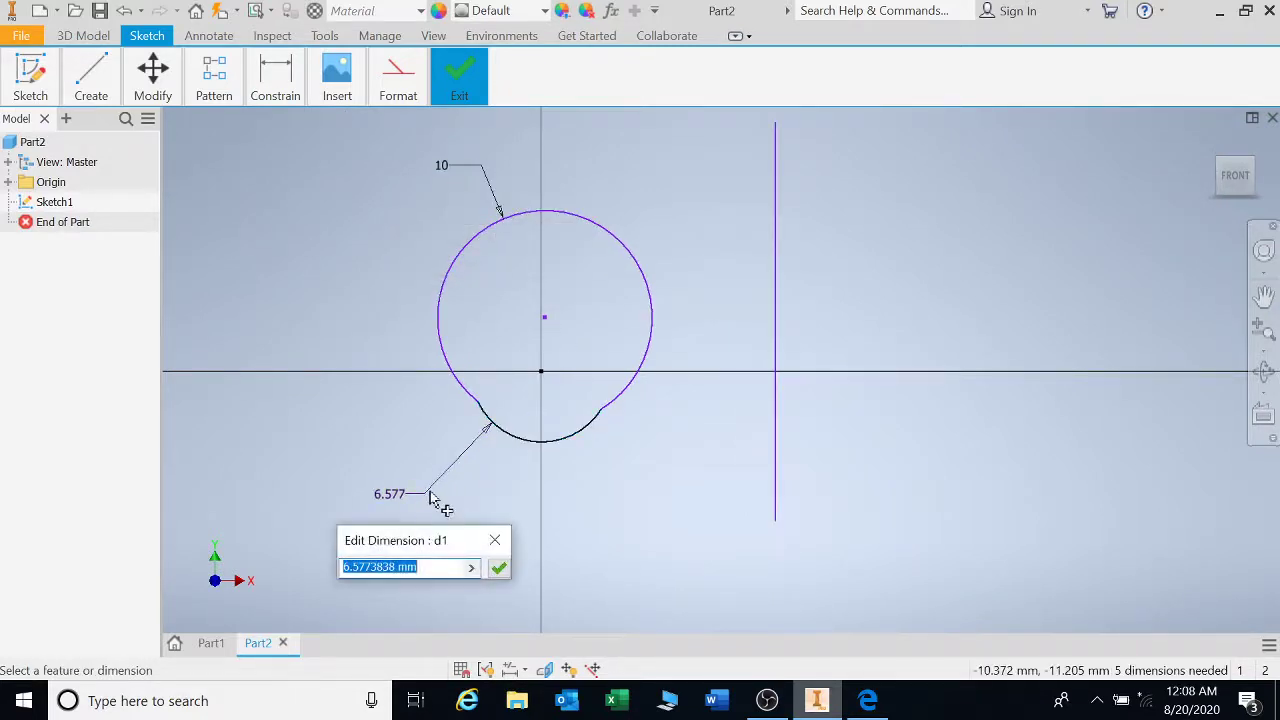
{"action": "type", "text": "7"}
{"action": "key", "text": "Return"}
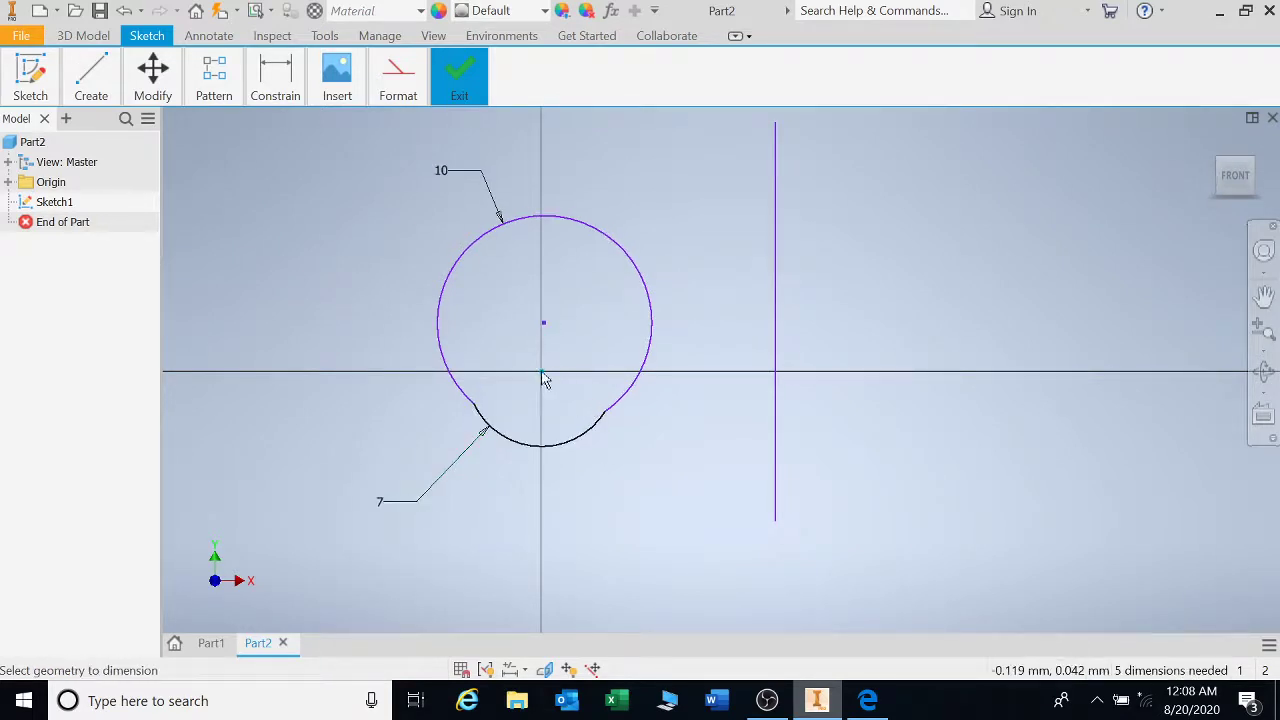
Step: Dimension the vertical line 30 from the origin and start a Revolve
{"action": "left_click", "coordinate": [777, 383]}
{"action": "left_click", "coordinate": [541, 372]}
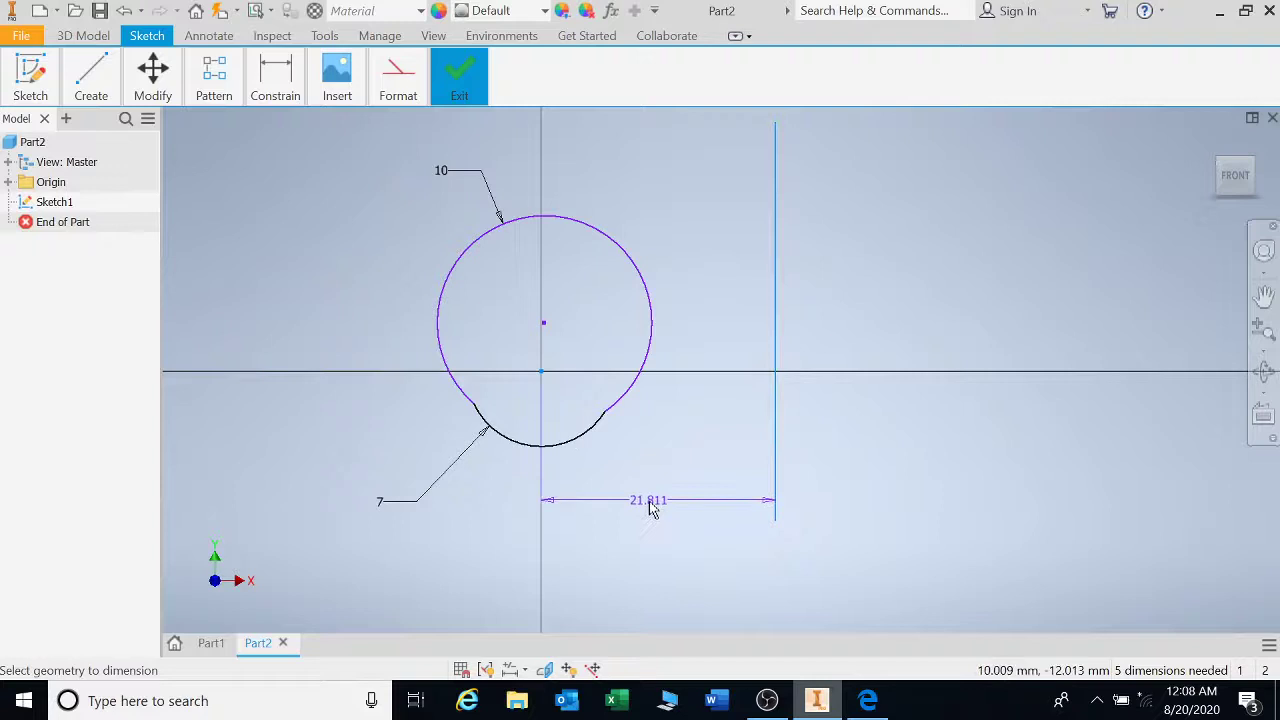
{"action": "left_click", "coordinate": [663, 546]}
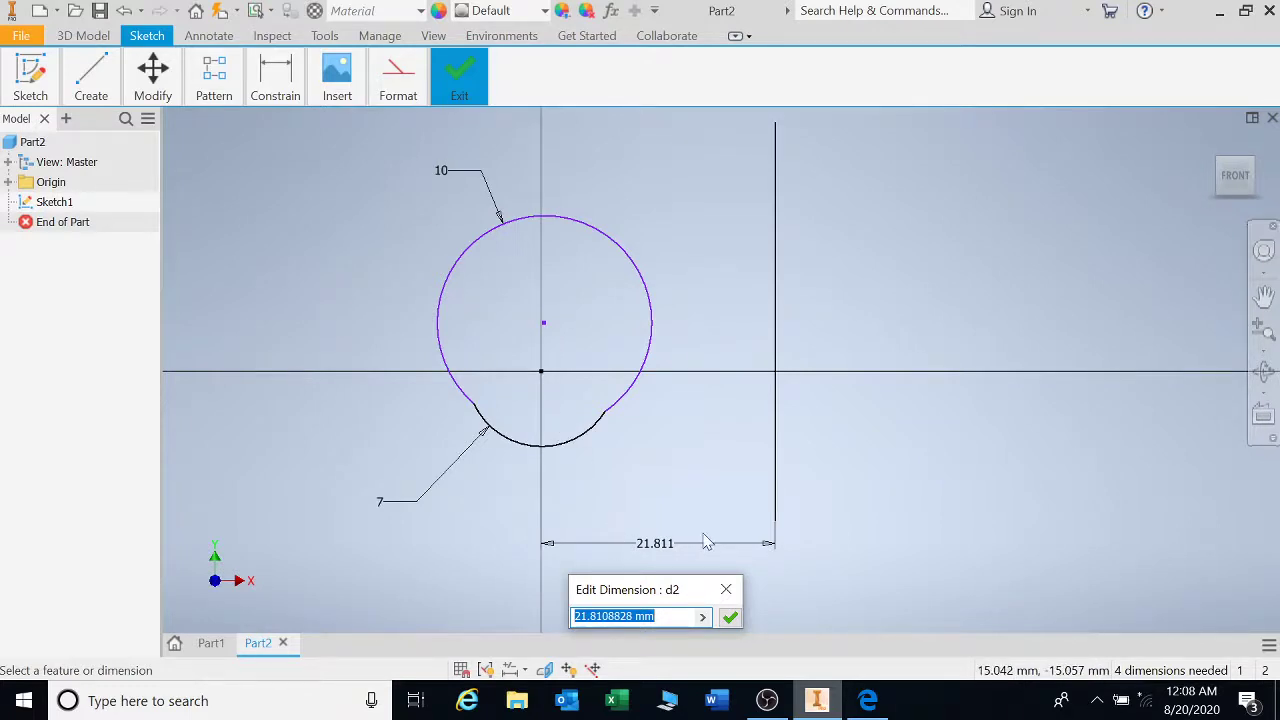
{"action": "type", "text": "30"}
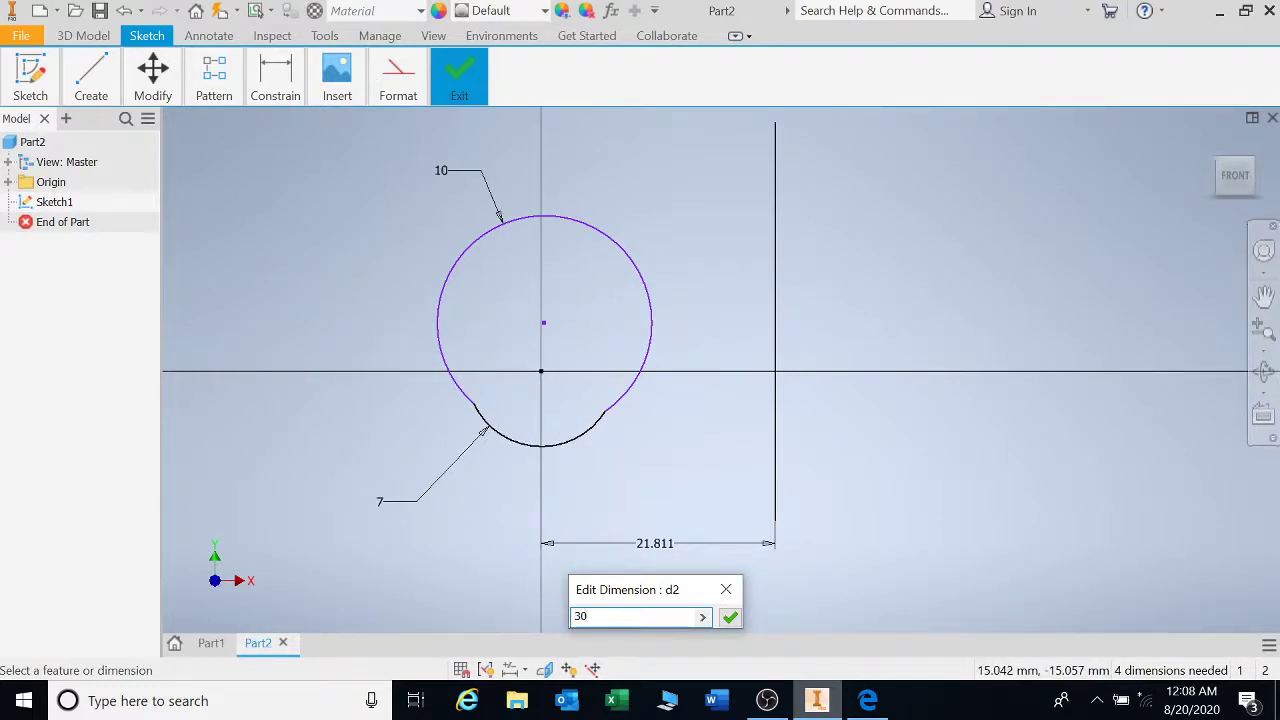
{"action": "key", "text": "Return"}
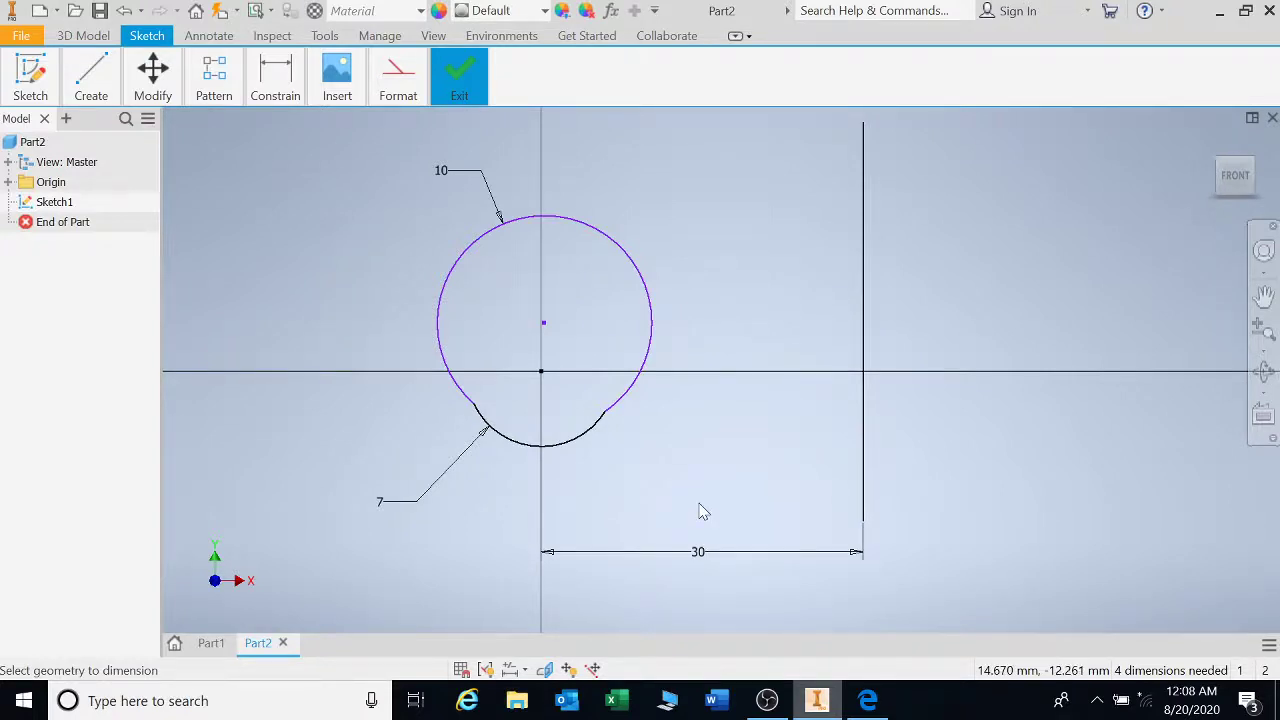
{"action": "key", "text": "r"}
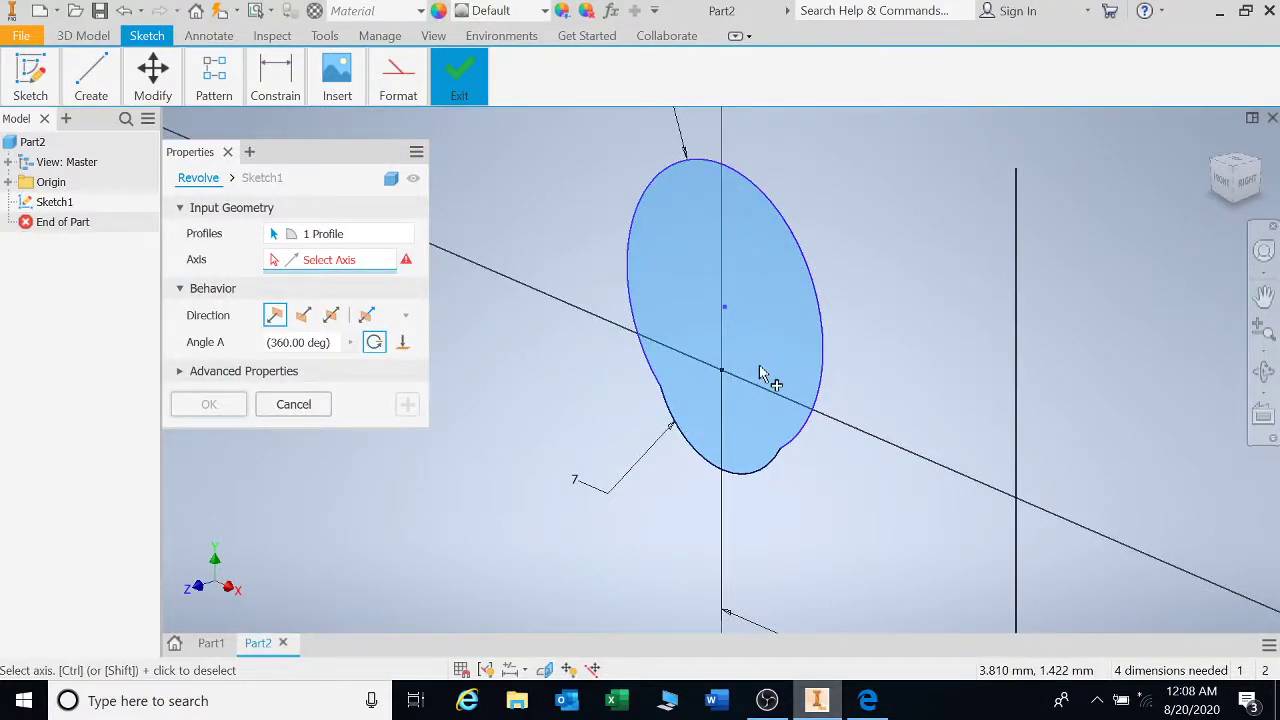
Step: Revolve the profile 360° about the vertical line and orbit to inspect the torus preview
{"action": "left_click", "coordinate": [1016, 443]}
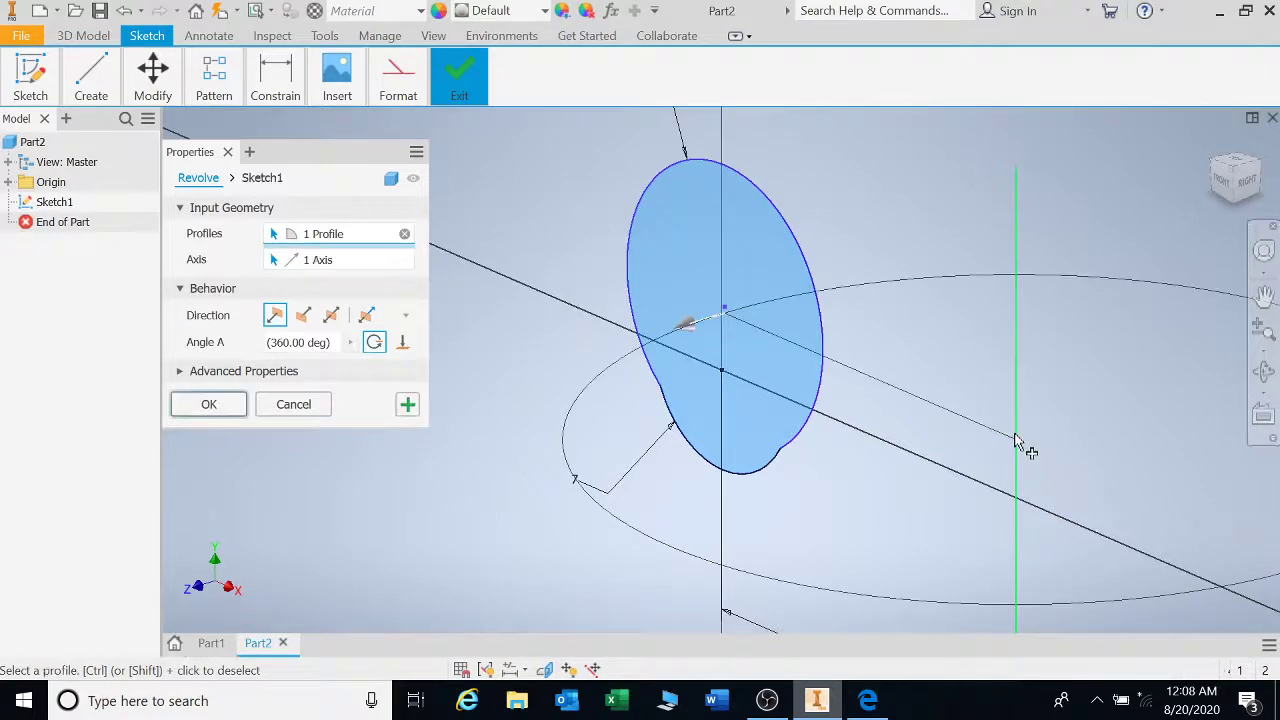
{"action": "scroll", "coordinate": [963, 506], "scroll_direction": "down", "scroll_amount": 5}
{"action": "scroll", "coordinate": [1010, 500], "scroll_direction": "up", "scroll_amount": 4}
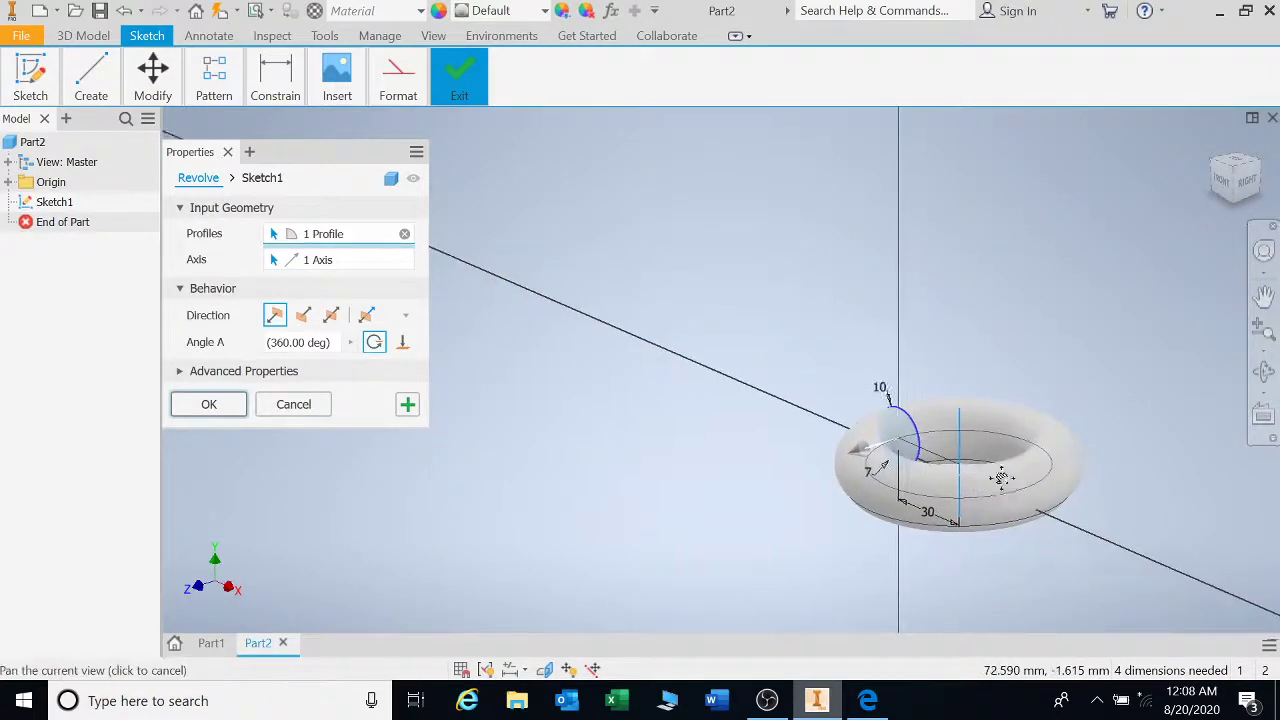
{"action": "left_click", "coordinate": [1265, 372]}
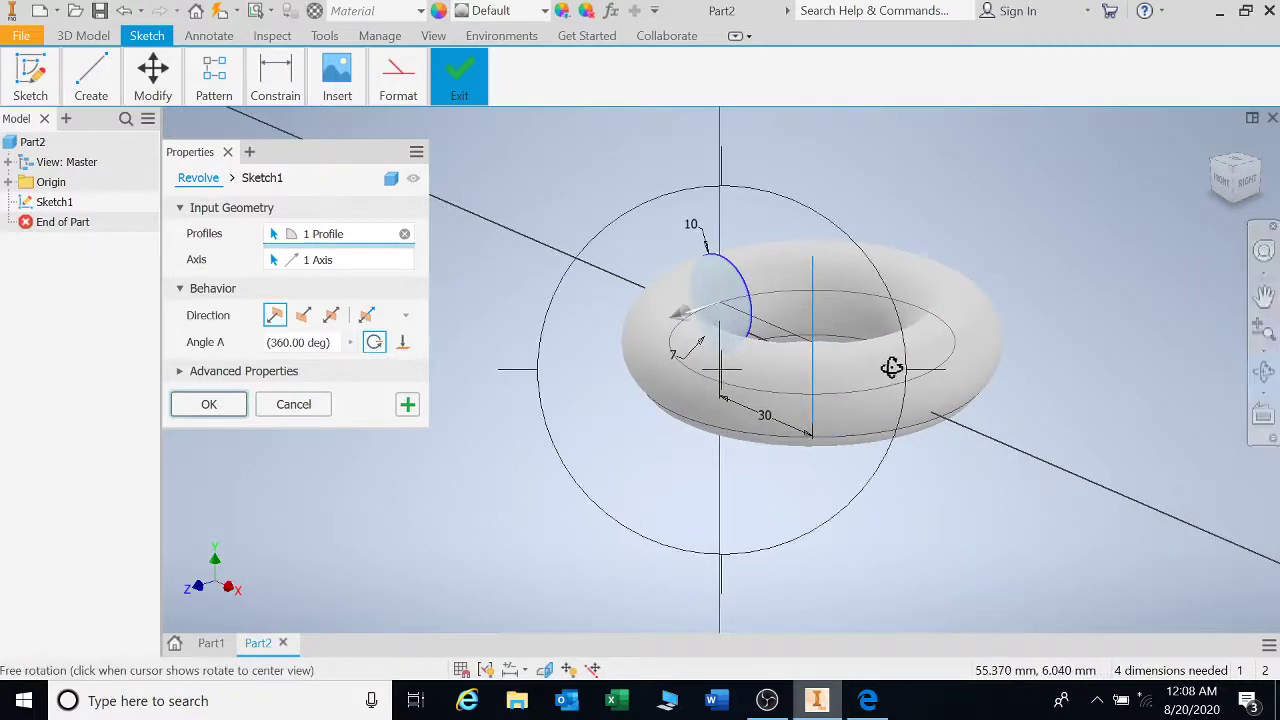
{"action": "left_click_drag", "start_coordinate": [894, 366], "coordinate": [891, 262]}
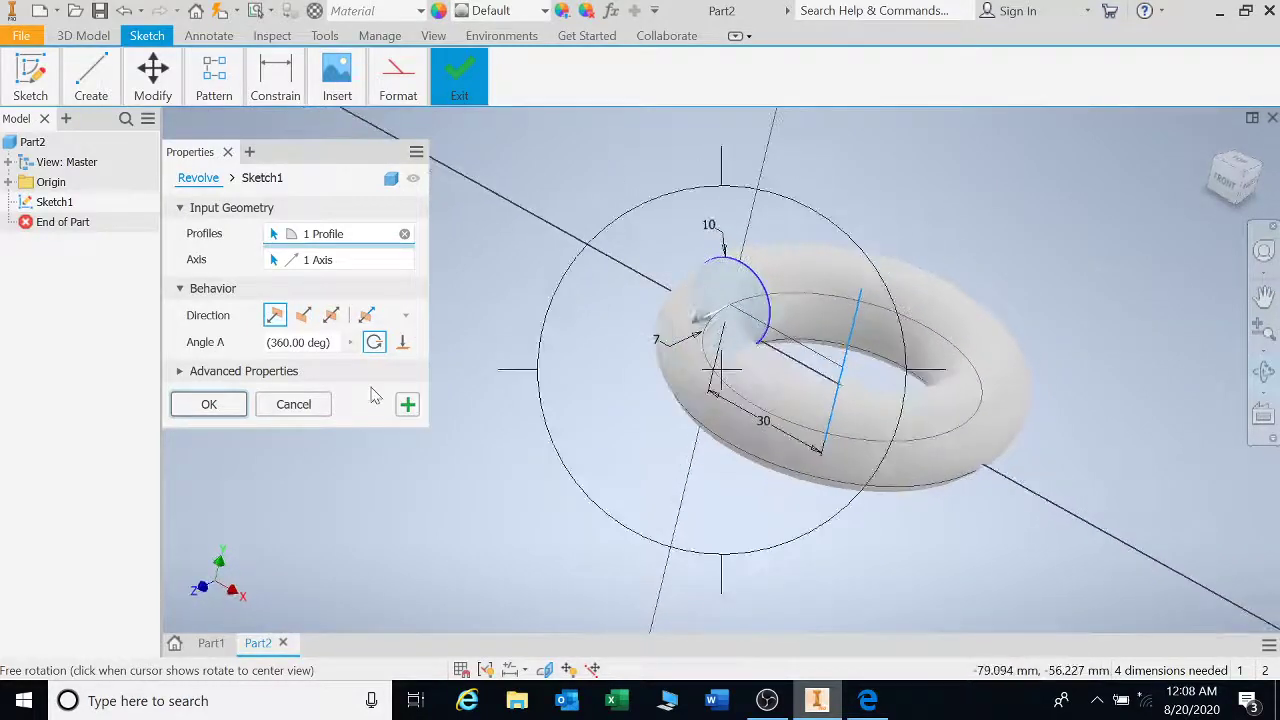
Step: Cancel the revolve and draw a circle overlapping the profile's right side
{"action": "left_click", "coordinate": [308, 407]}
{"action": "scroll", "coordinate": [765, 320], "scroll_direction": "up", "scroll_amount": 3}
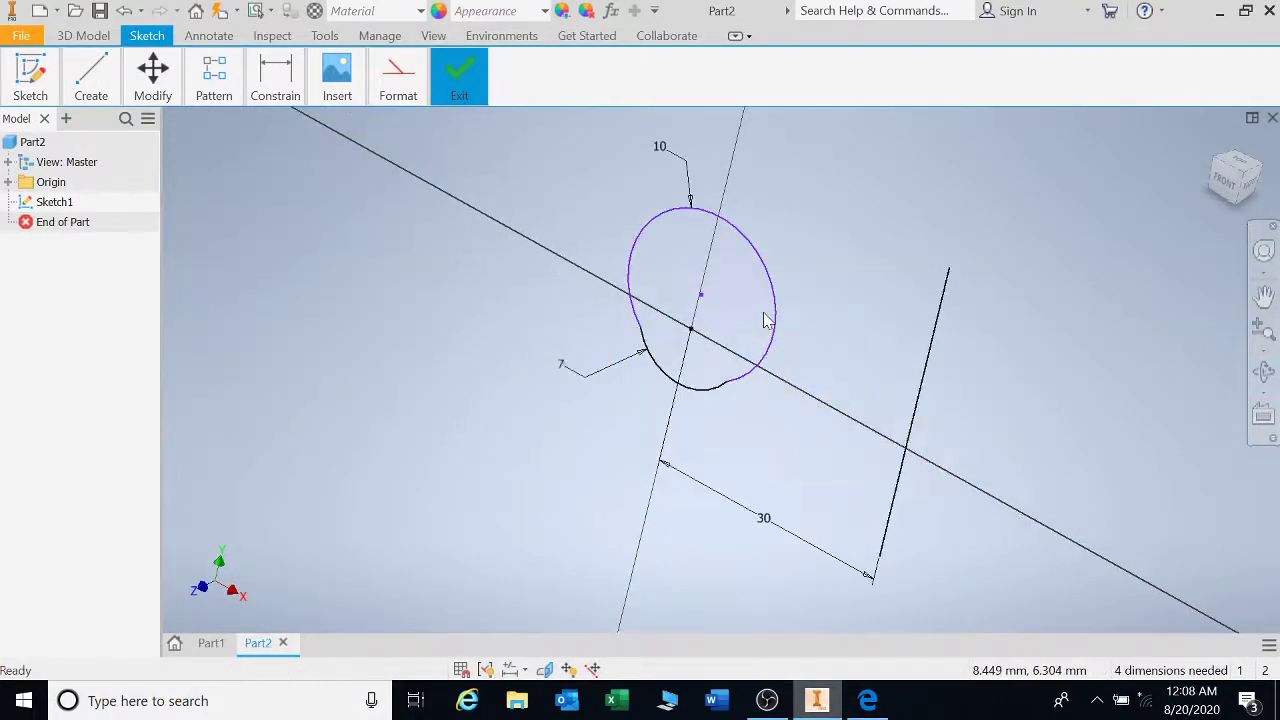
{"action": "scroll", "coordinate": [765, 320], "scroll_direction": "up", "scroll_amount": 3}
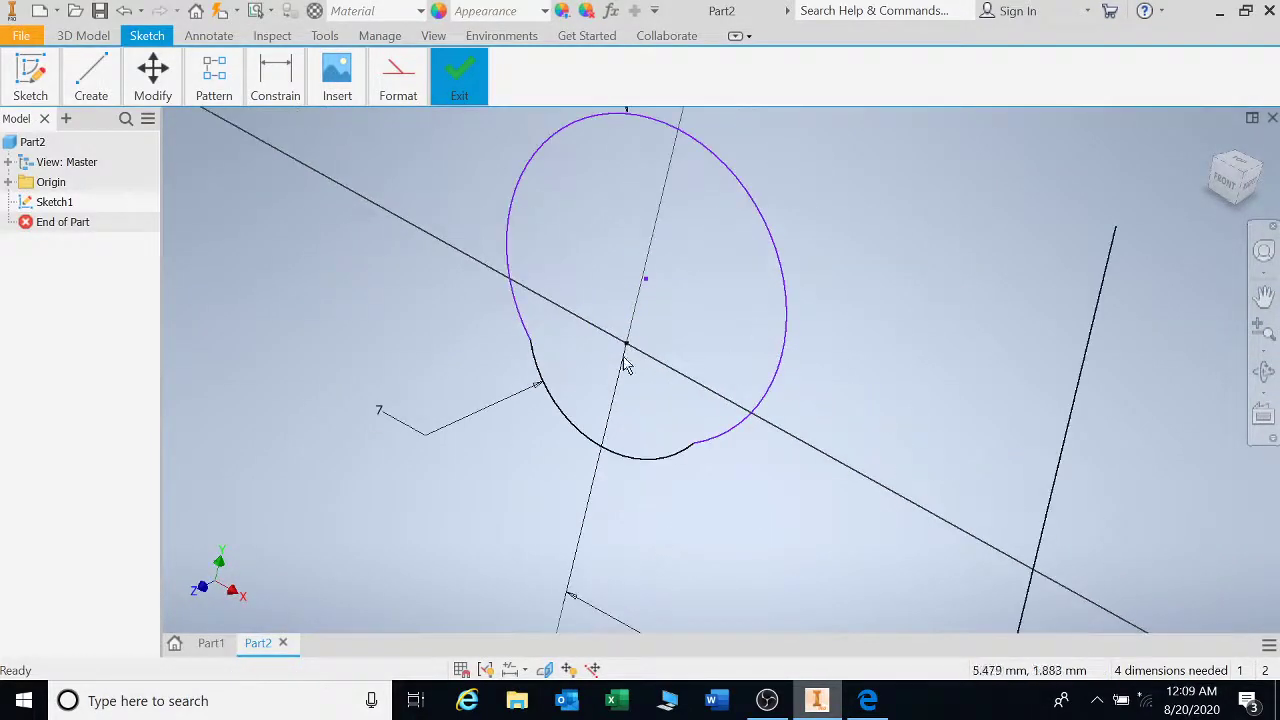
{"action": "left_click", "coordinate": [91, 78]}
{"action": "left_click", "coordinate": [129, 135]}
{"action": "left_click", "coordinate": [837, 241]}
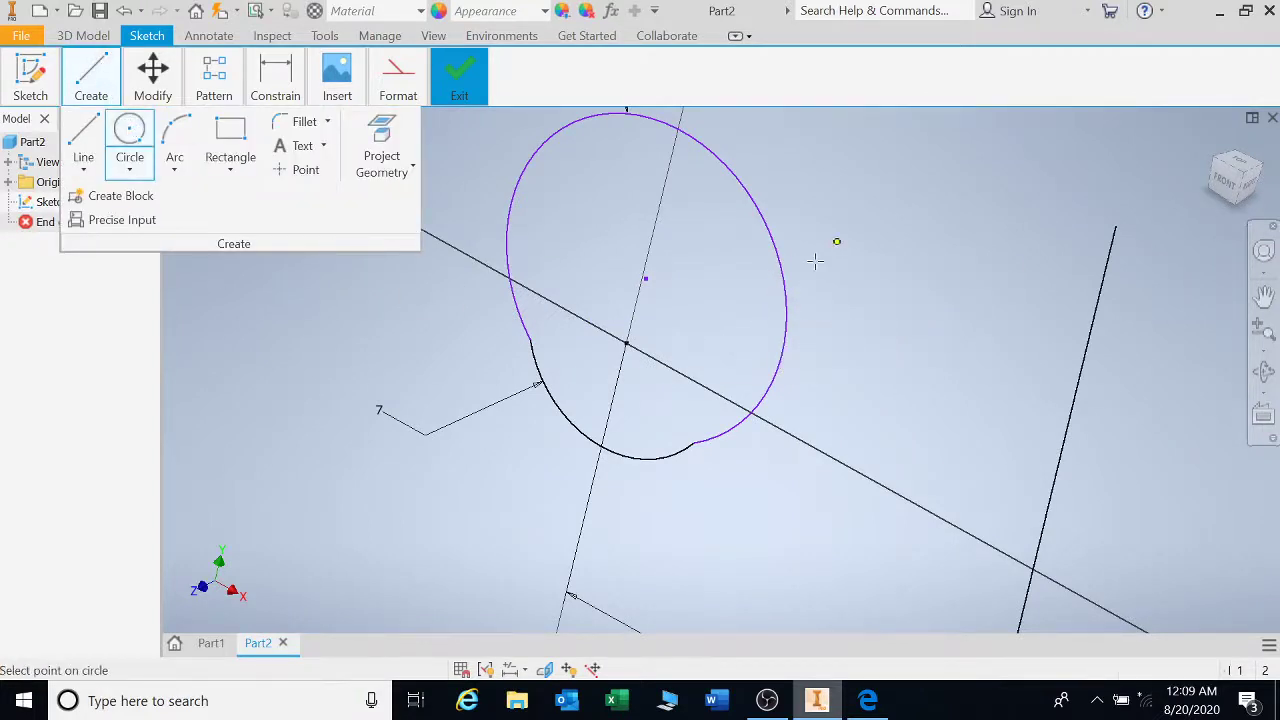
{"action": "left_click", "coordinate": [714, 343]}
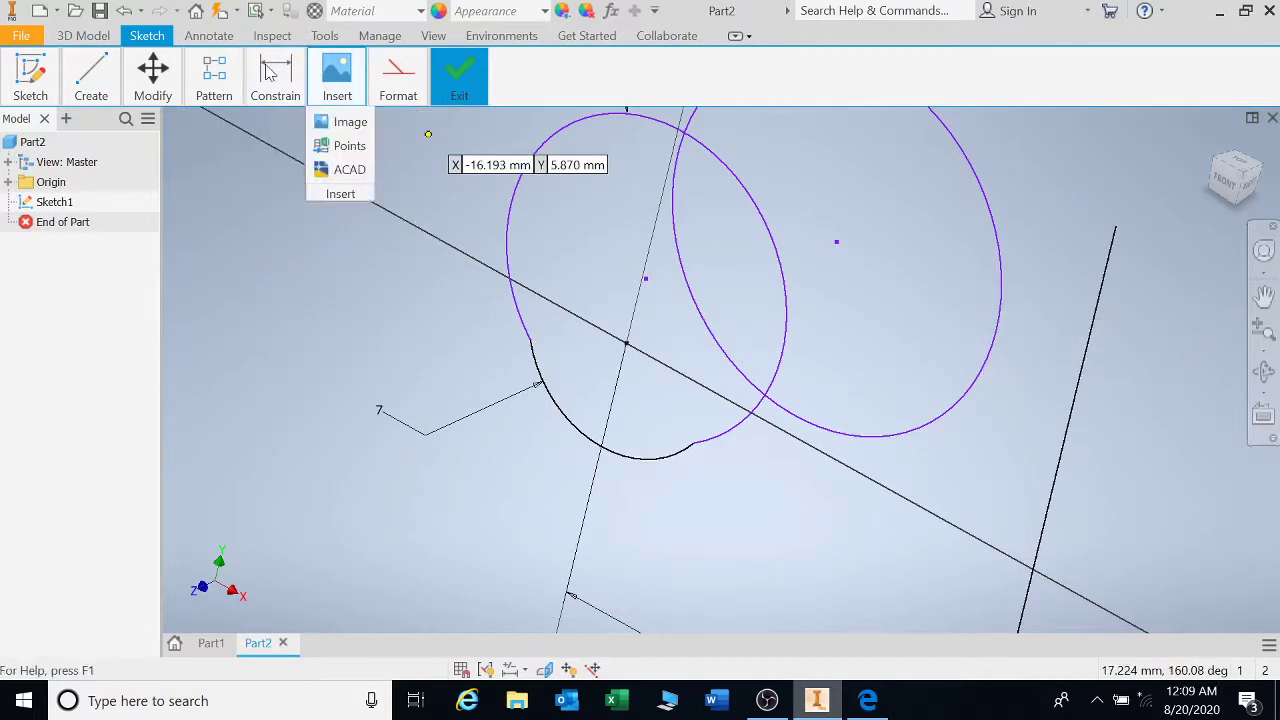
Step: Dimension the new circle to 20 and trim the profile arc inside it
{"action": "mouse_move", "coordinate": [270, 75]}
{"action": "left_click", "coordinate": [277, 145]}
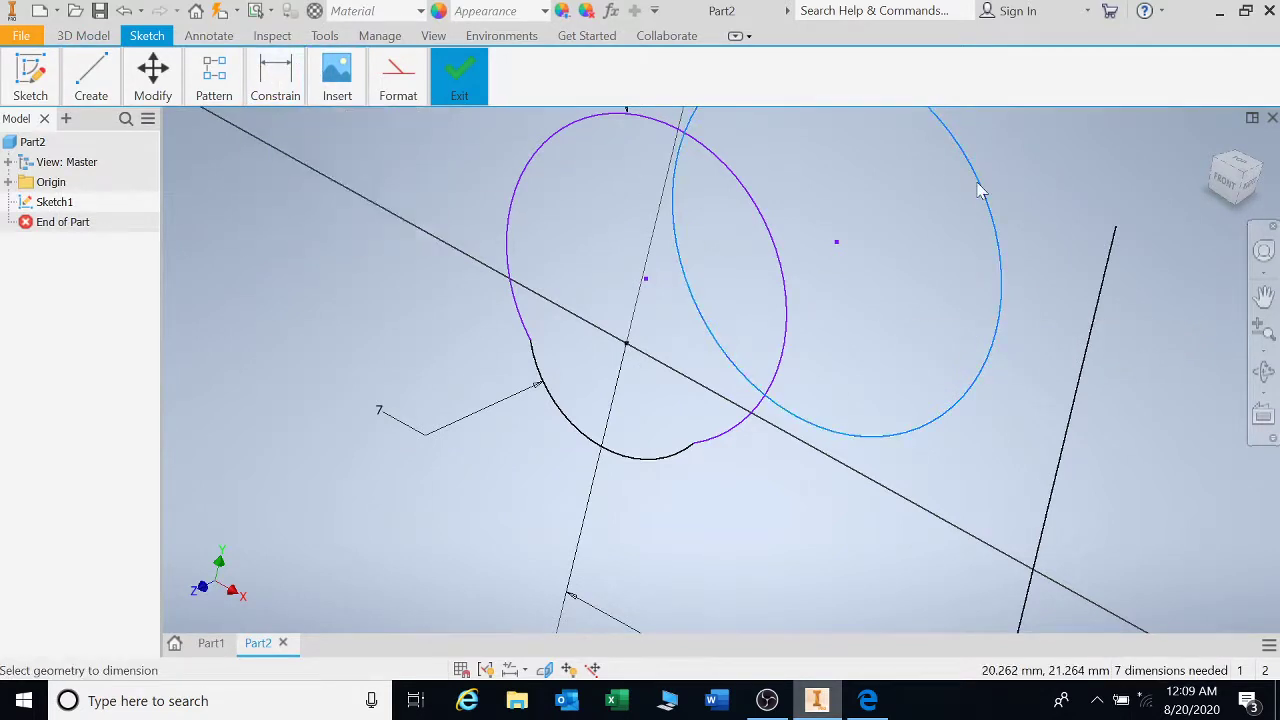
{"action": "left_click", "coordinate": [980, 190]}
{"action": "left_click", "coordinate": [1012, 172]}
{"action": "type", "text": "2"}
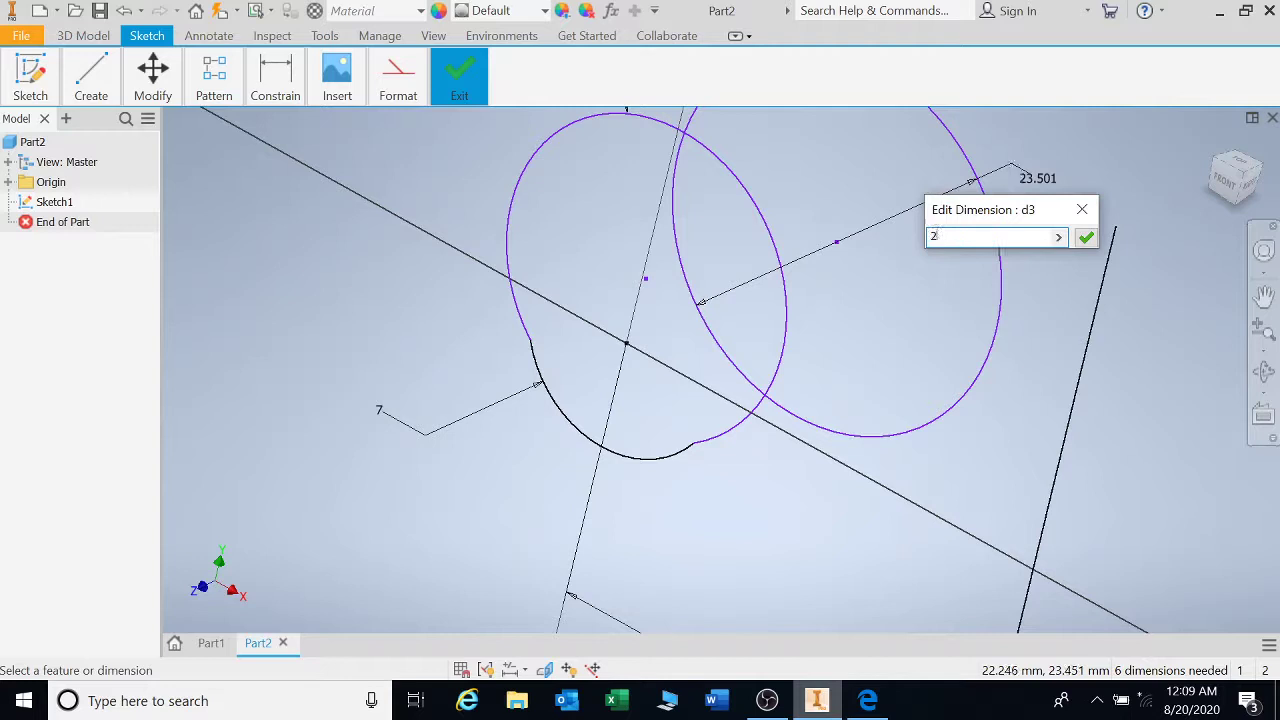
{"action": "type", "text": "0"}
{"action": "key", "text": "Return"}
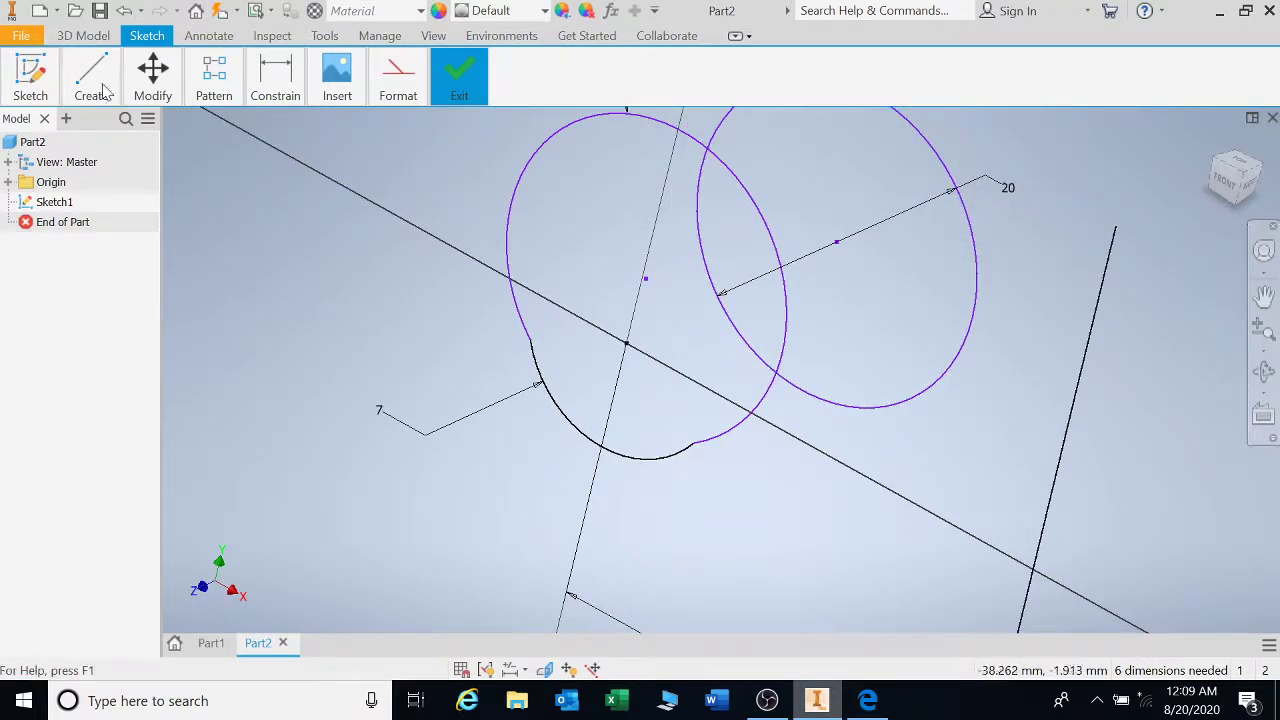
{"action": "mouse_move", "coordinate": [153, 88]}
{"action": "left_click", "coordinate": [218, 121]}
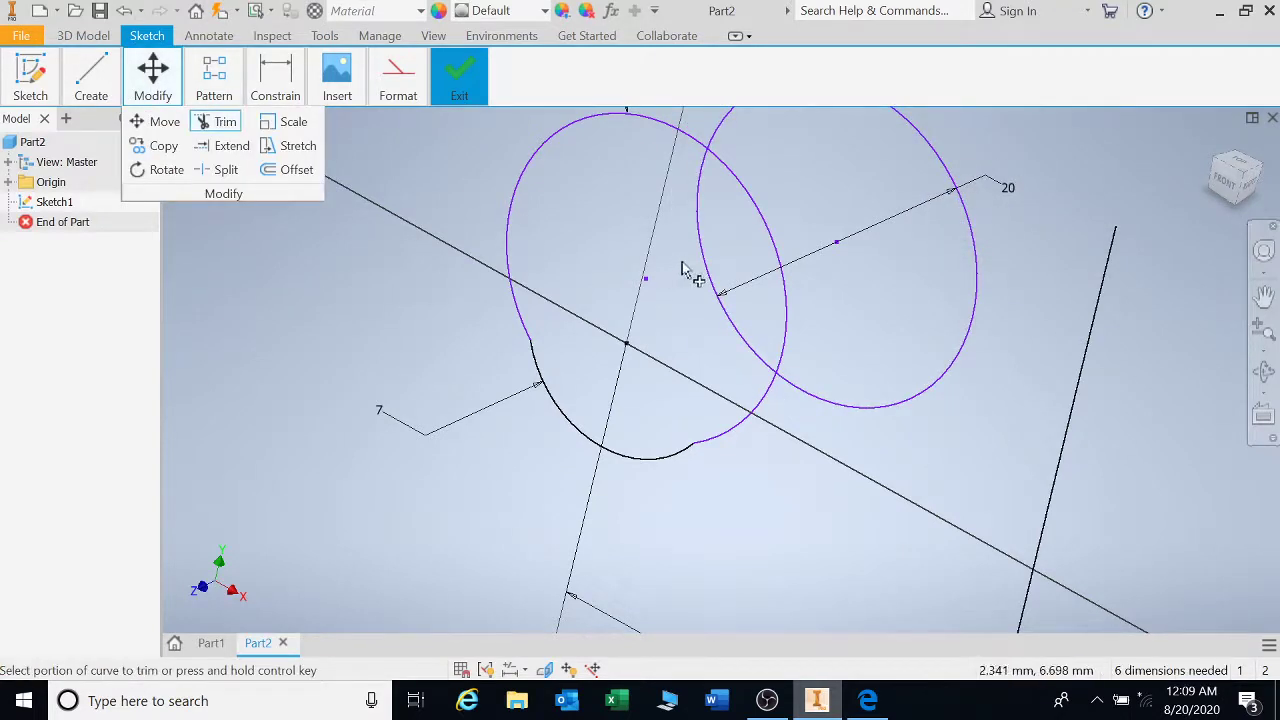
{"action": "left_click", "coordinate": [782, 279]}
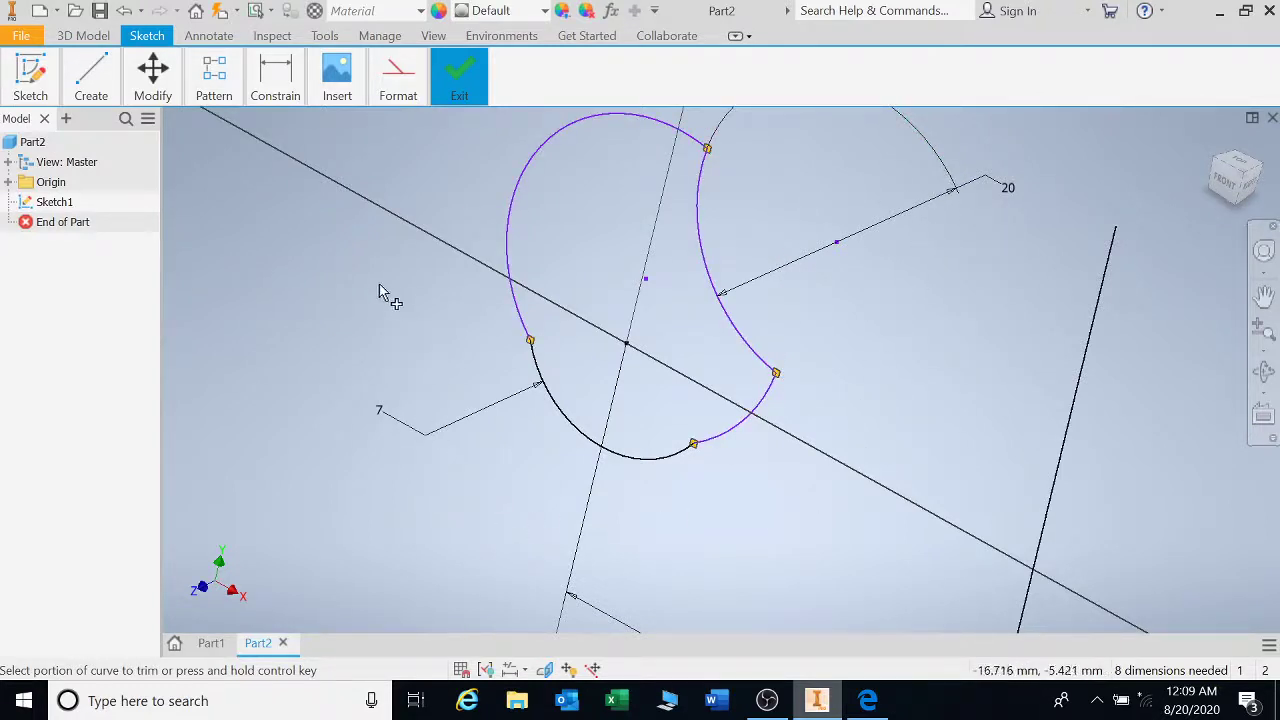
Step: Revolve the bean-shaped profile about the right vertical line and orbit the hollowed ring preview
{"action": "key", "text": "r"}
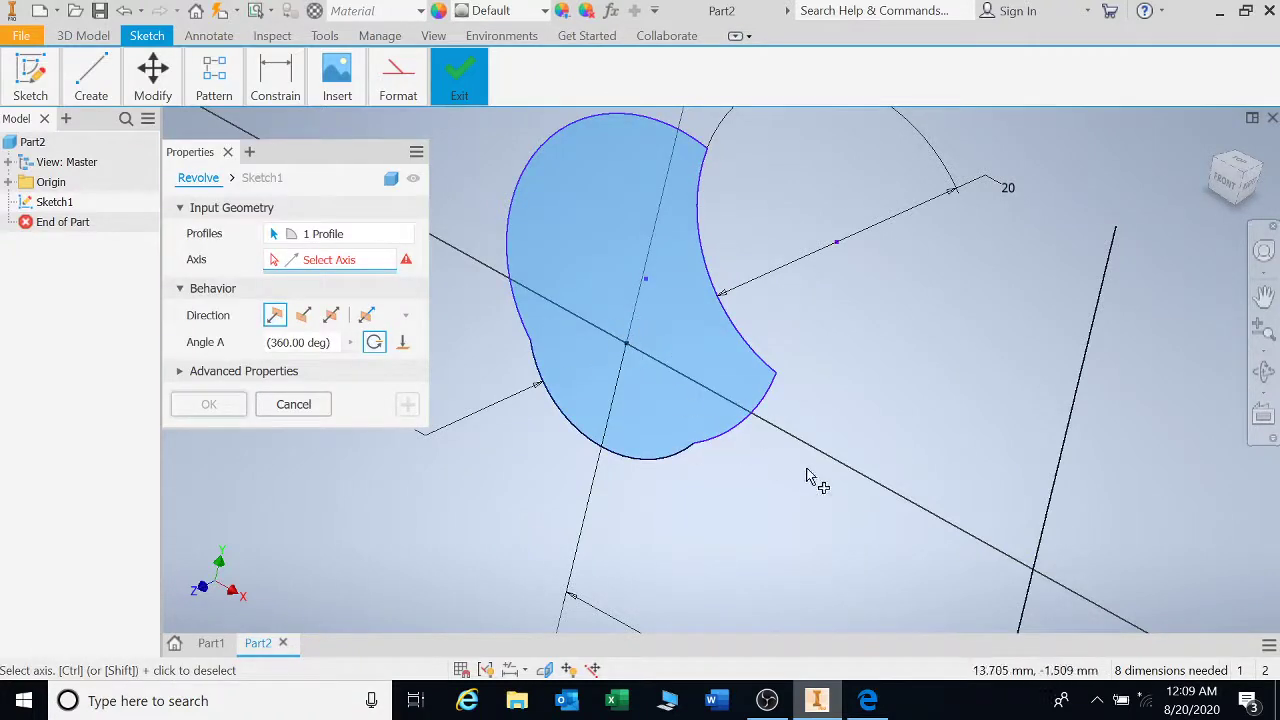
{"action": "left_click", "coordinate": [1066, 432]}
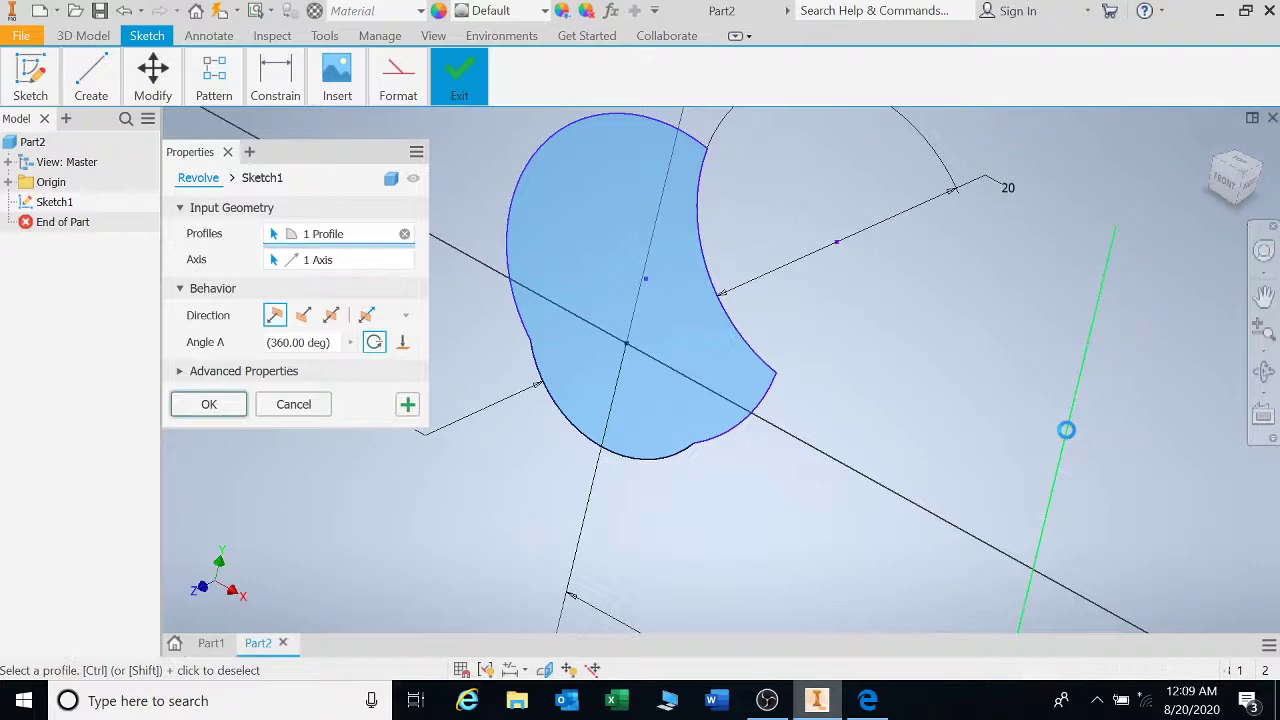
{"action": "scroll", "coordinate": [895, 490], "scroll_direction": "down", "scroll_amount": 5}
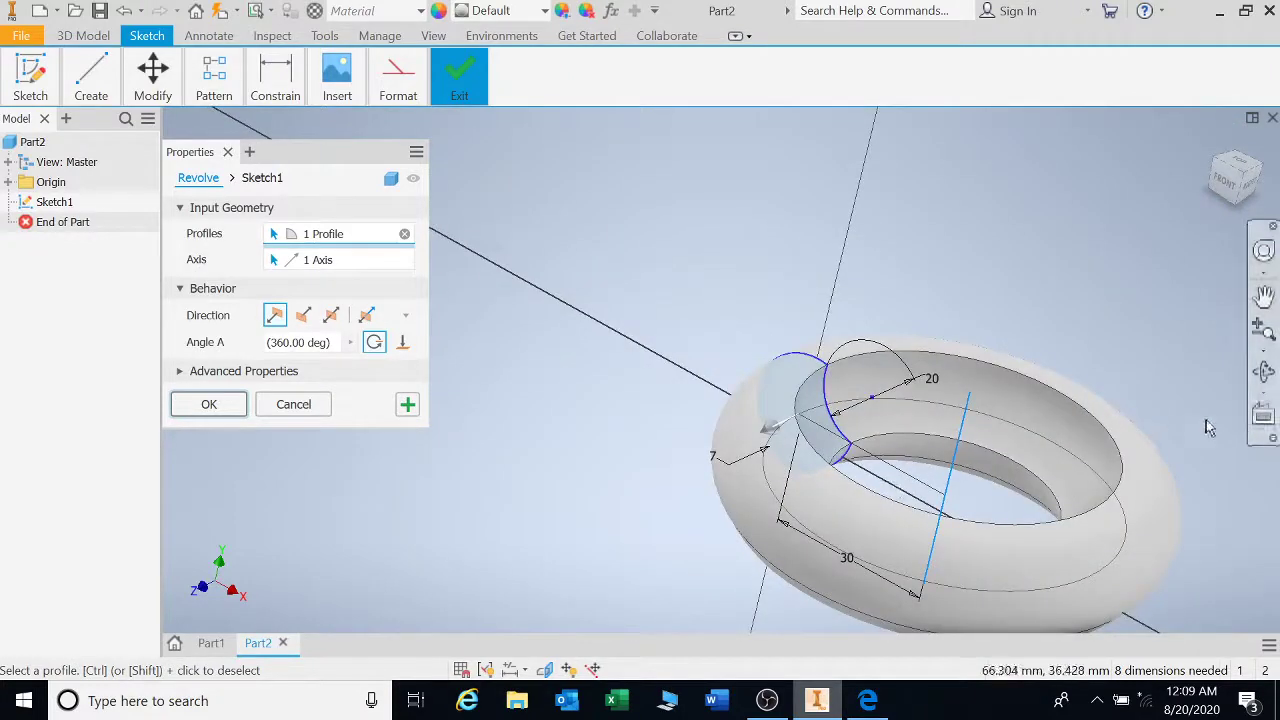
{"action": "left_click", "coordinate": [1264, 371]}
{"action": "mouse_move", "coordinate": [890, 507]}
{"action": "left_mouse_down"}
{"action": "mouse_move", "coordinate": [760, 451]}
{"action": "mouse_move", "coordinate": [729, 480]}
{"action": "mouse_move", "coordinate": [783, 494]}
{"action": "mouse_move", "coordinate": [834, 420]}
{"action": "mouse_move", "coordinate": [757, 480]}
{"action": "mouse_move", "coordinate": [763, 451]}
{"action": "mouse_move", "coordinate": [777, 437]}
{"action": "mouse_move", "coordinate": [769, 491]}
{"action": "left_mouse_up"}
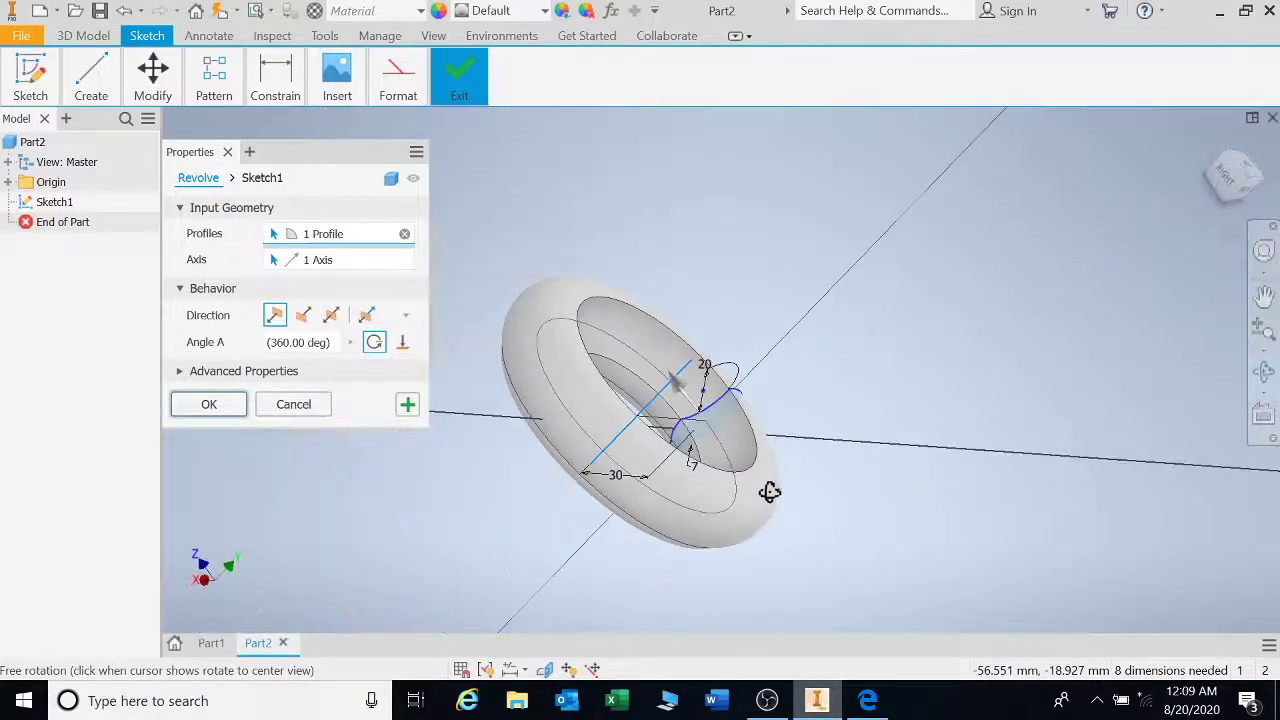
Step: Cancel the revolve, undo back to an empty Sketch1, and view it from the front
{"action": "left_click", "coordinate": [320, 412]}
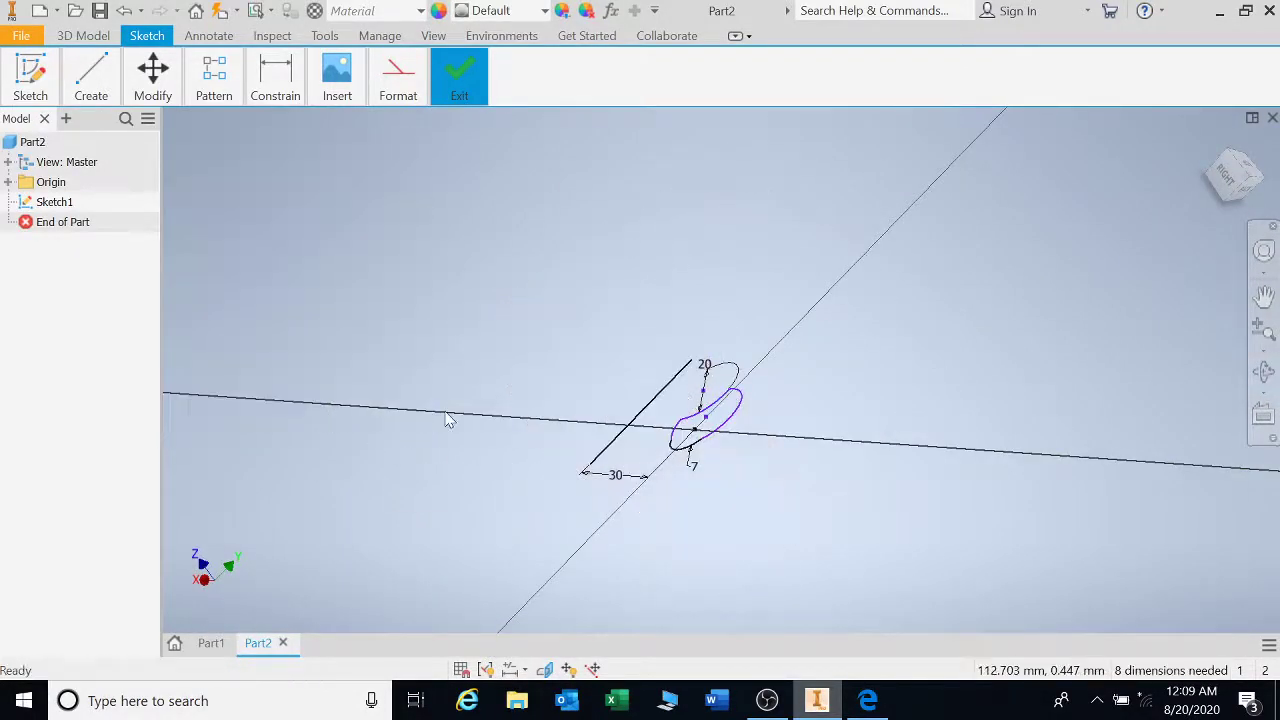
{"action": "scroll", "coordinate": [740, 455], "scroll_direction": "down", "scroll_amount": 3}
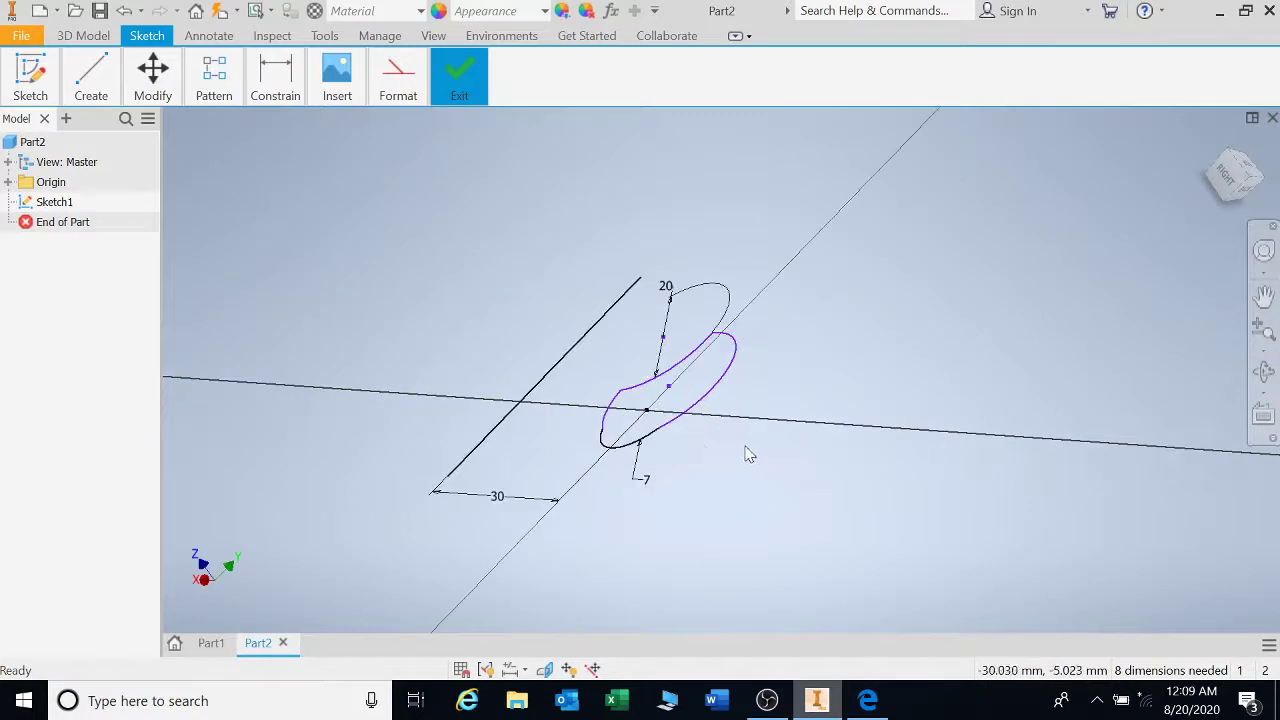
{"action": "left_click", "coordinate": [124, 14]}
{"action": "left_click", "coordinate": [124, 14]}
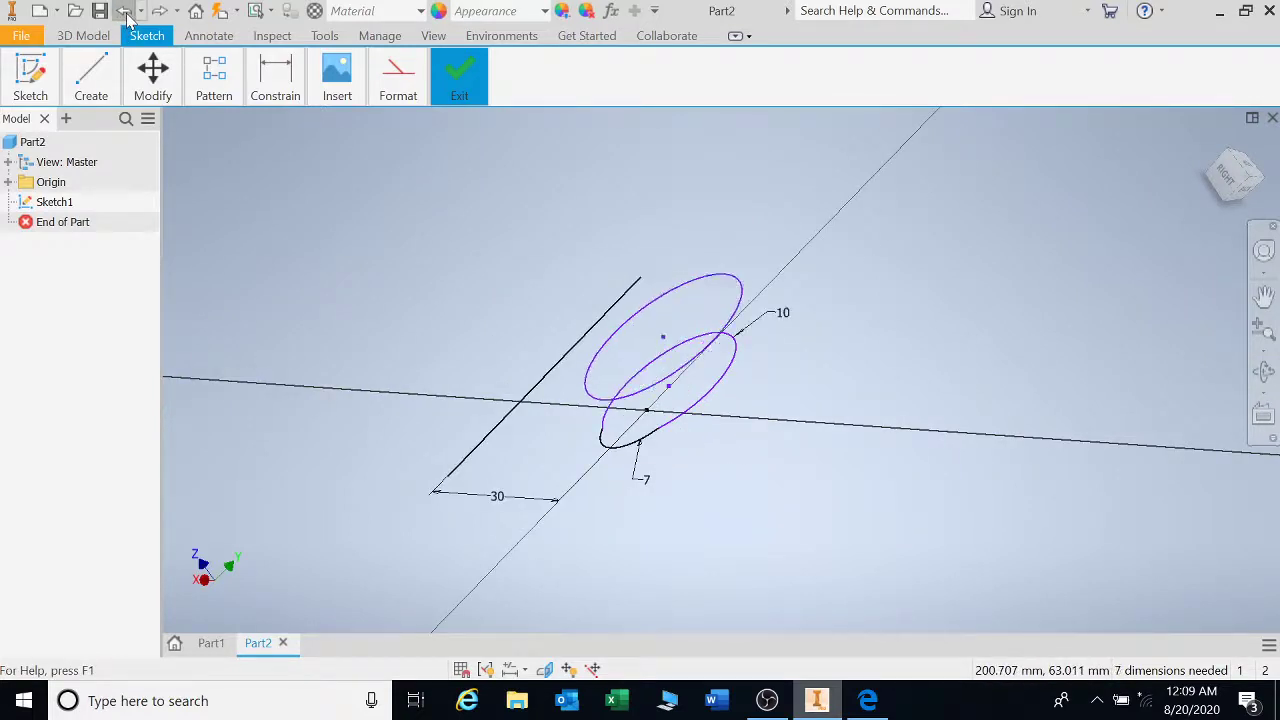
{"action": "left_click", "coordinate": [124, 14]}
{"action": "left_click", "coordinate": [124, 14]}
{"action": "left_click", "coordinate": [124, 14]}
{"action": "left_click", "coordinate": [124, 14]}
{"action": "left_click", "coordinate": [124, 14]}
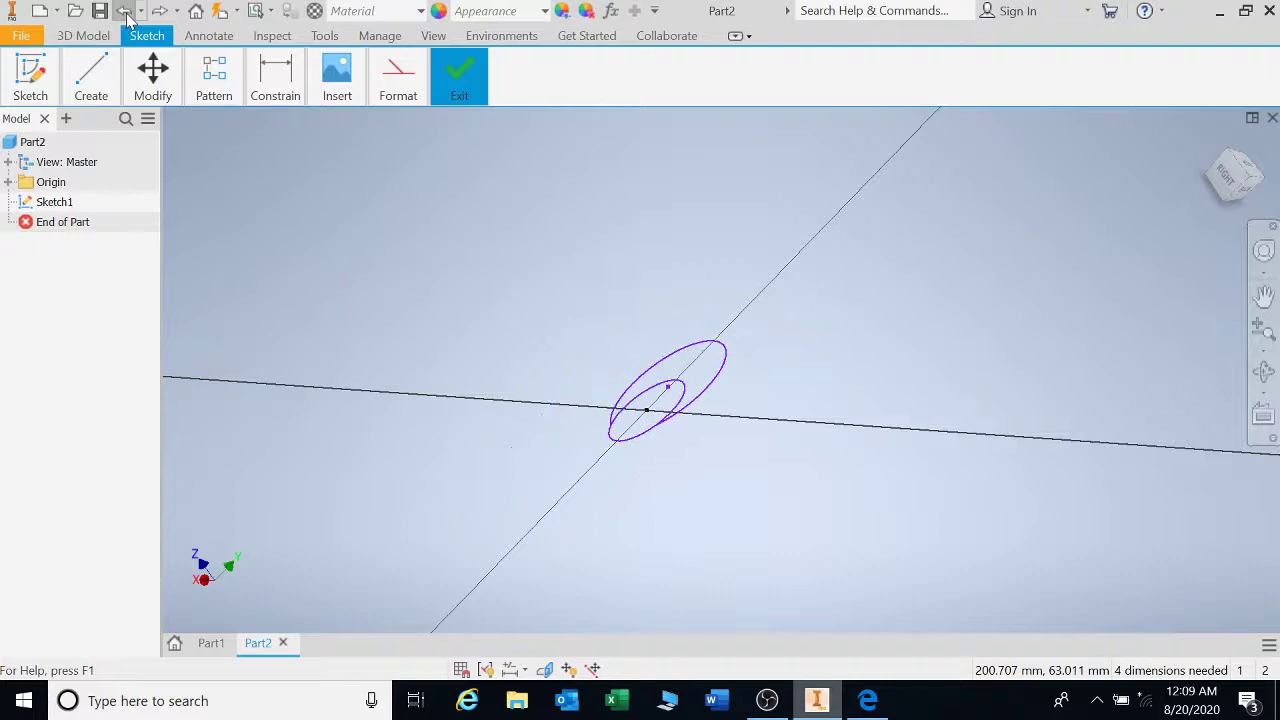
{"action": "left_click", "coordinate": [124, 14]}
{"action": "left_click", "coordinate": [124, 14]}
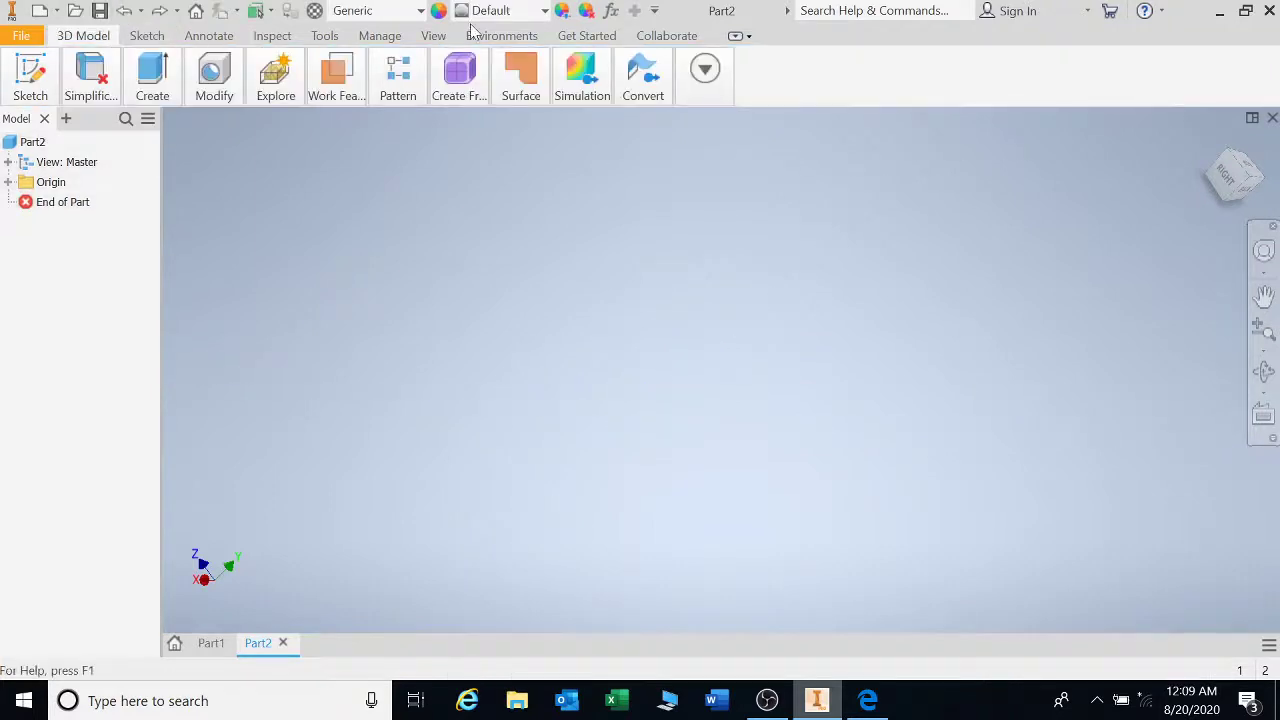
{"action": "left_click", "coordinate": [160, 11]}
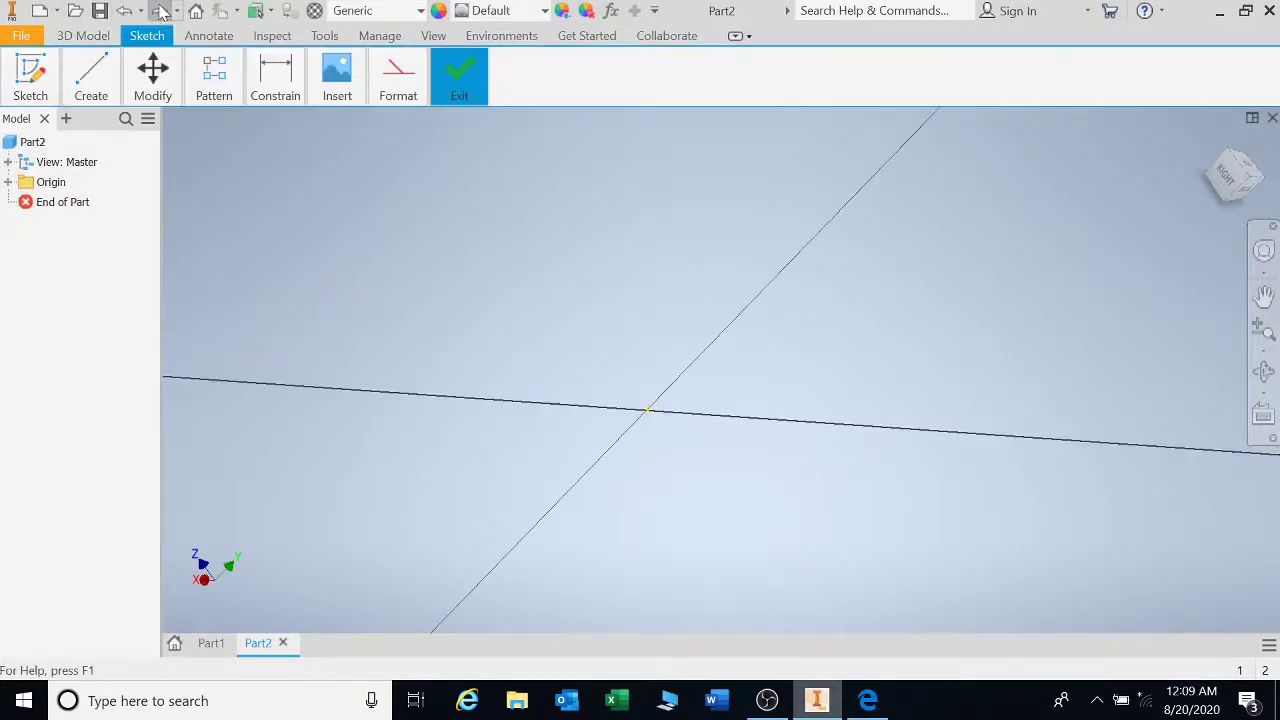
{"action": "left_click", "coordinate": [1211, 141]}
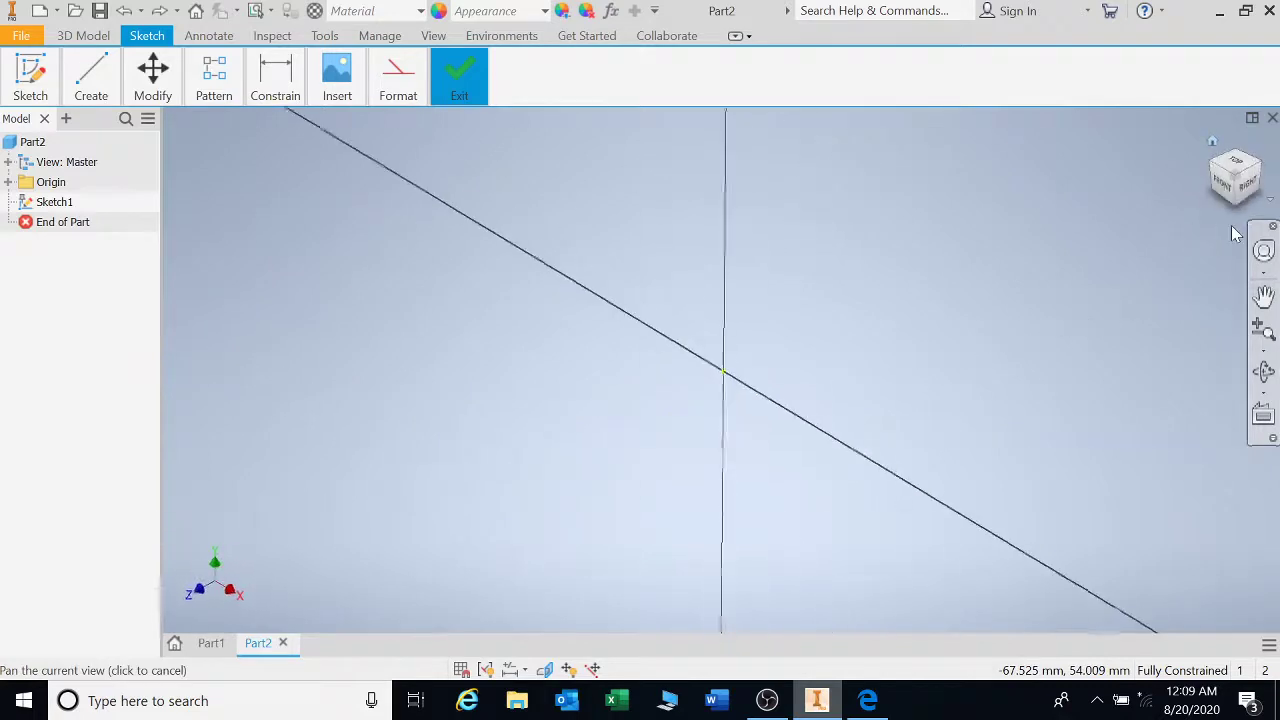
{"action": "left_click", "coordinate": [1223, 183]}
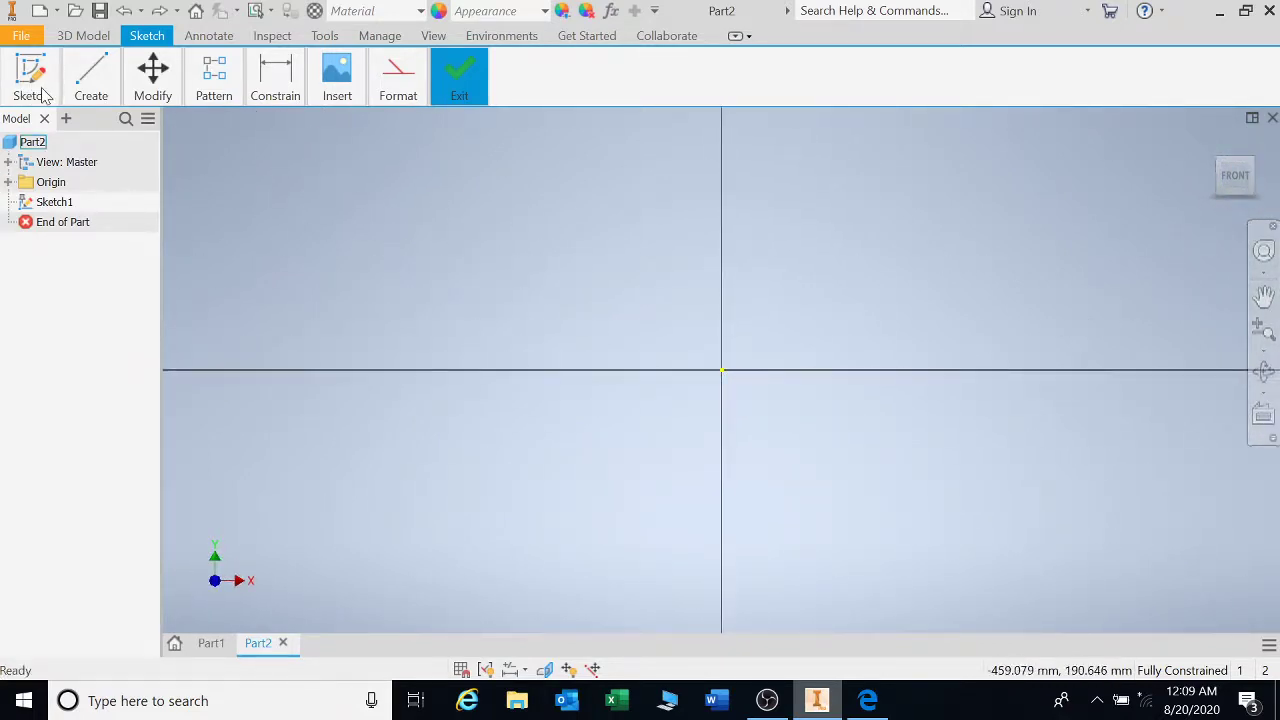
Step: Draw a control-vertex S-shaped spline left of the vertical axis, starting and ending on the axis
{"action": "mouse_move", "coordinate": [91, 95]}
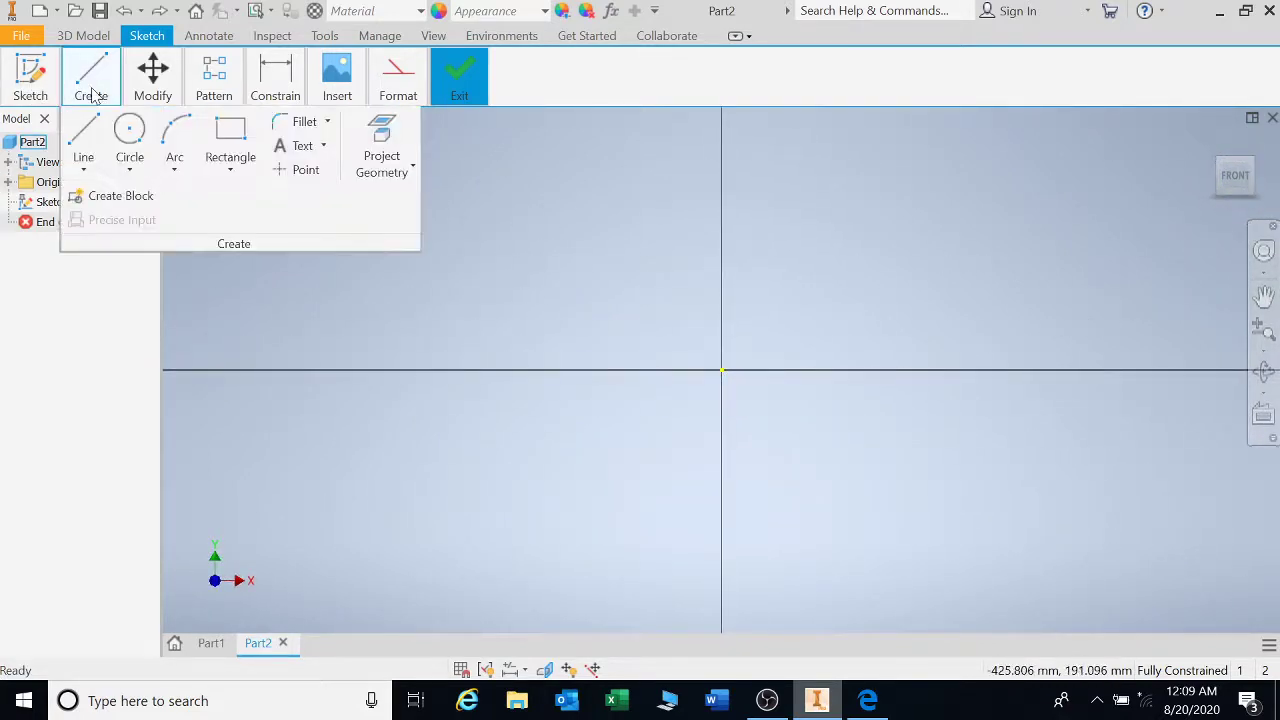
{"action": "left_click", "coordinate": [175, 170]}
{"action": "left_click", "coordinate": [83, 167]}
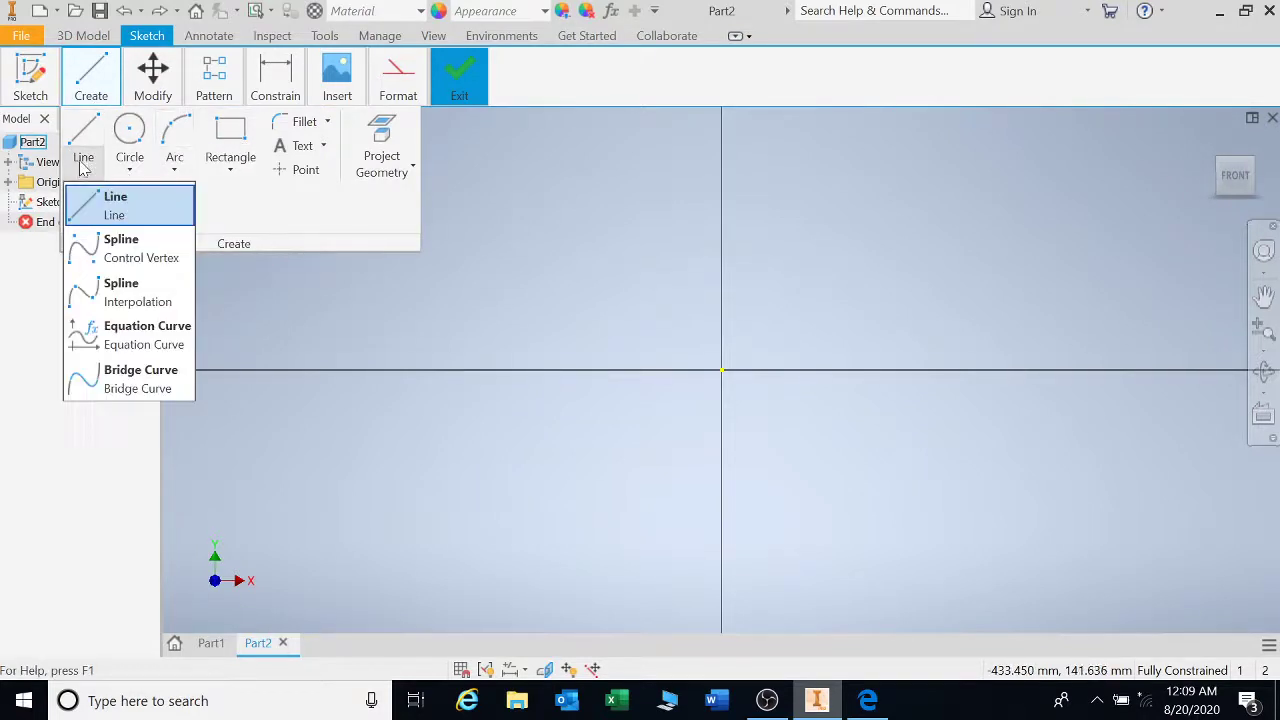
{"action": "left_click", "coordinate": [135, 258]}
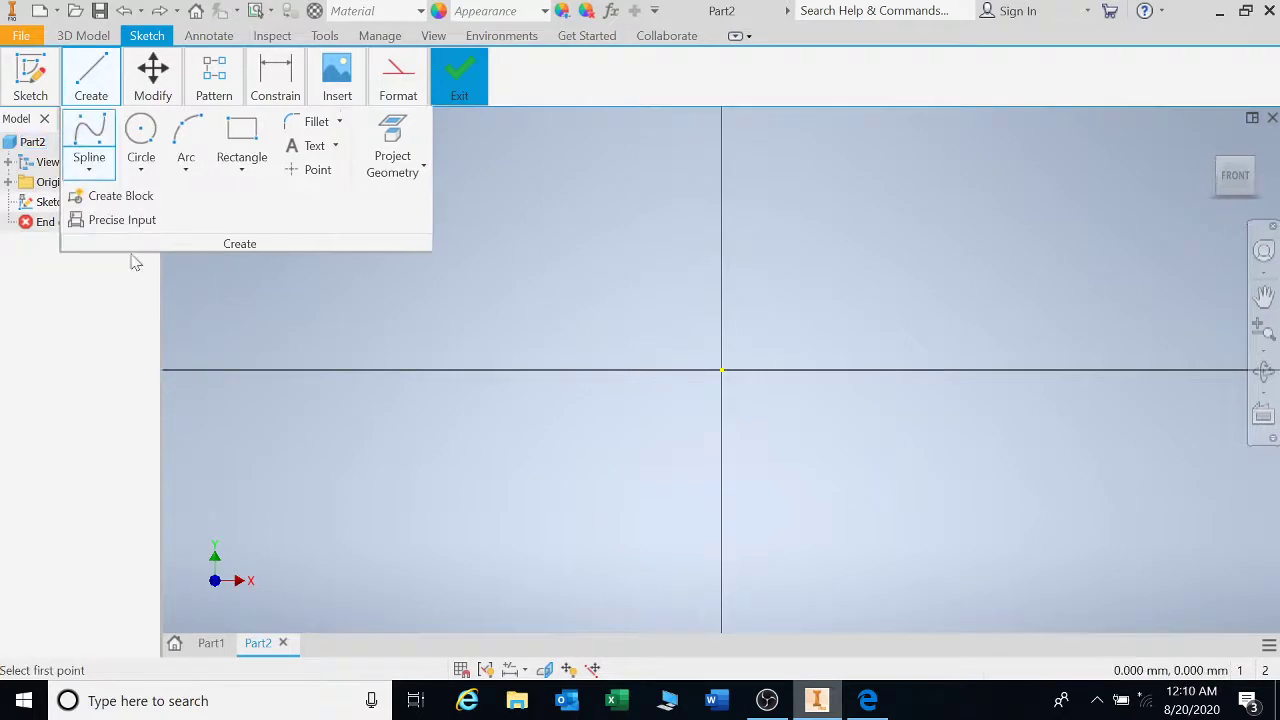
{"action": "left_click", "coordinate": [720, 252]}
{"action": "left_click", "coordinate": [620, 377]}
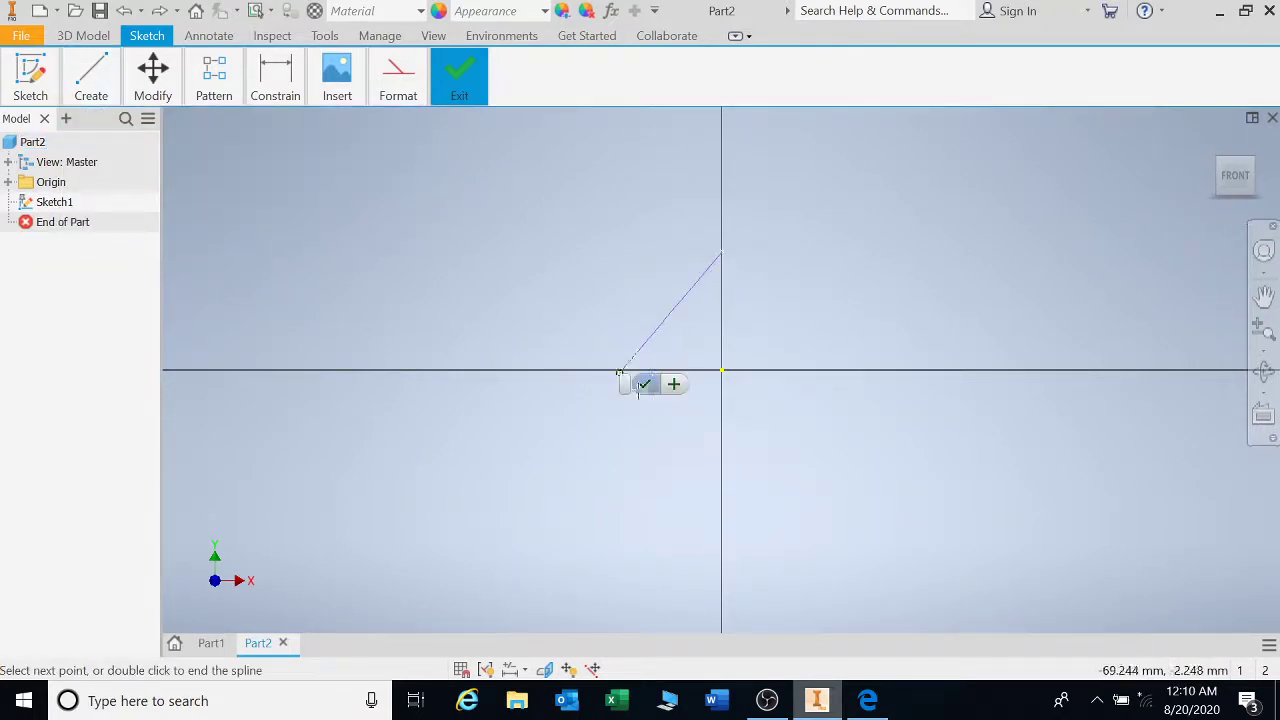
{"action": "left_click", "coordinate": [721, 484]}
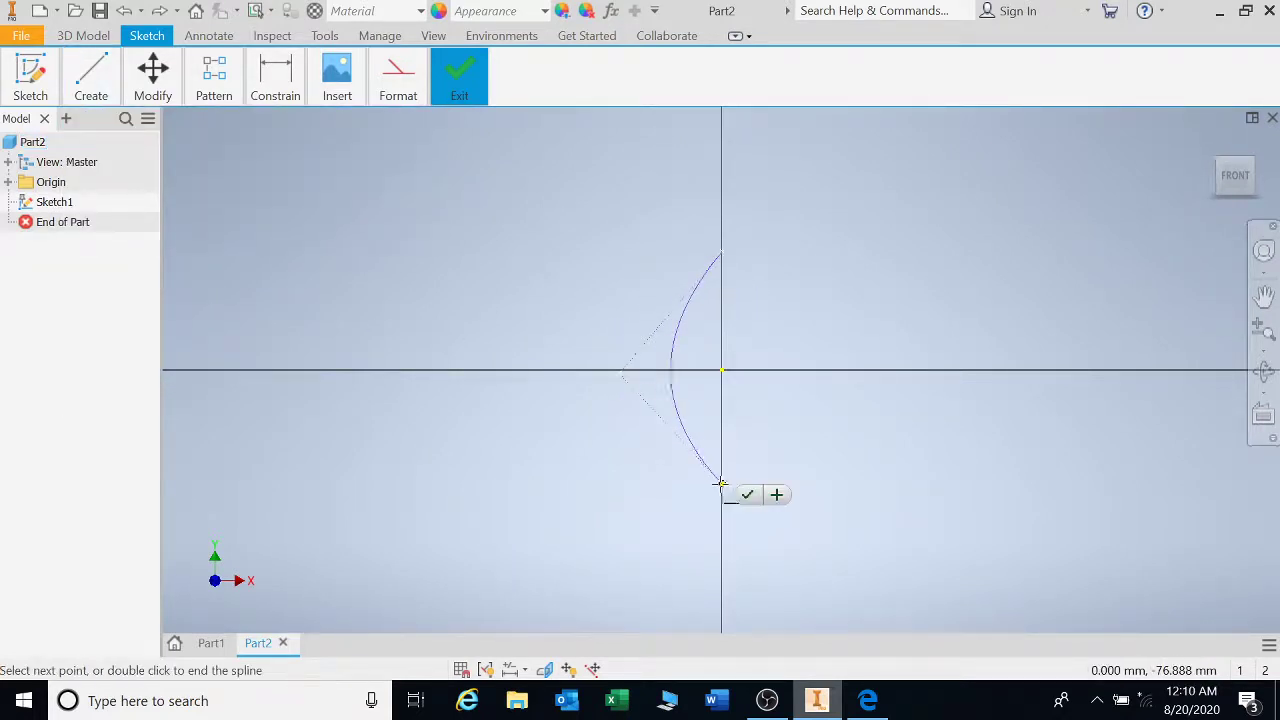
{"action": "left_click", "coordinate": [722, 535]}
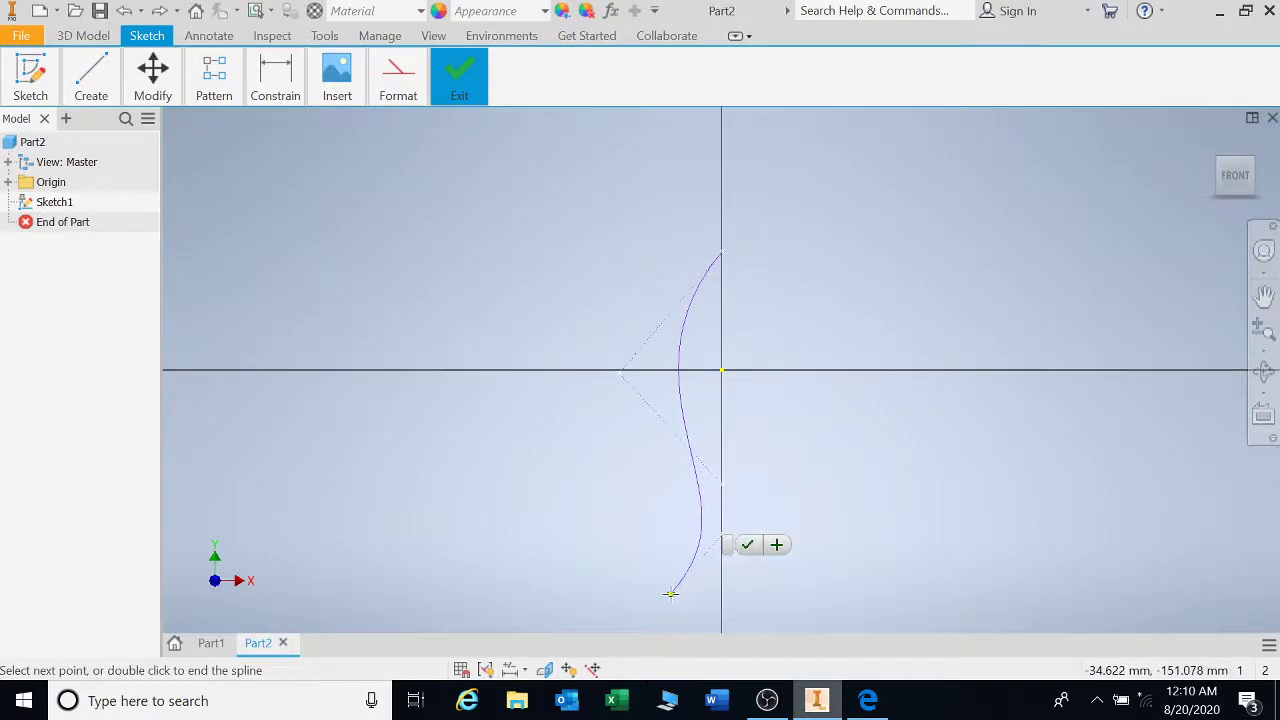
{"action": "left_click", "coordinate": [667, 598]}
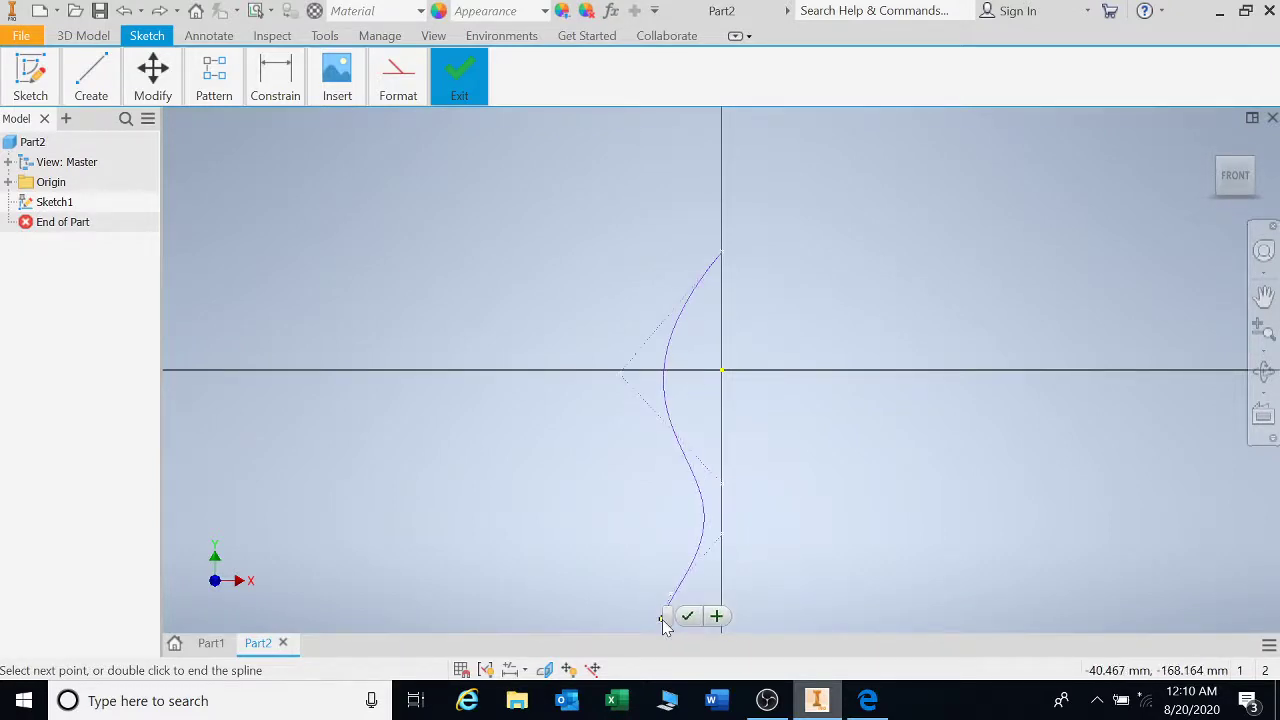
{"action": "mouse_move", "coordinate": [660, 614]}
{"action": "middle_mouse_down"}
{"action": "mouse_move", "coordinate": [657, 471]}
{"action": "mouse_move", "coordinate": [643, 491]}
{"action": "middle_mouse_up"}
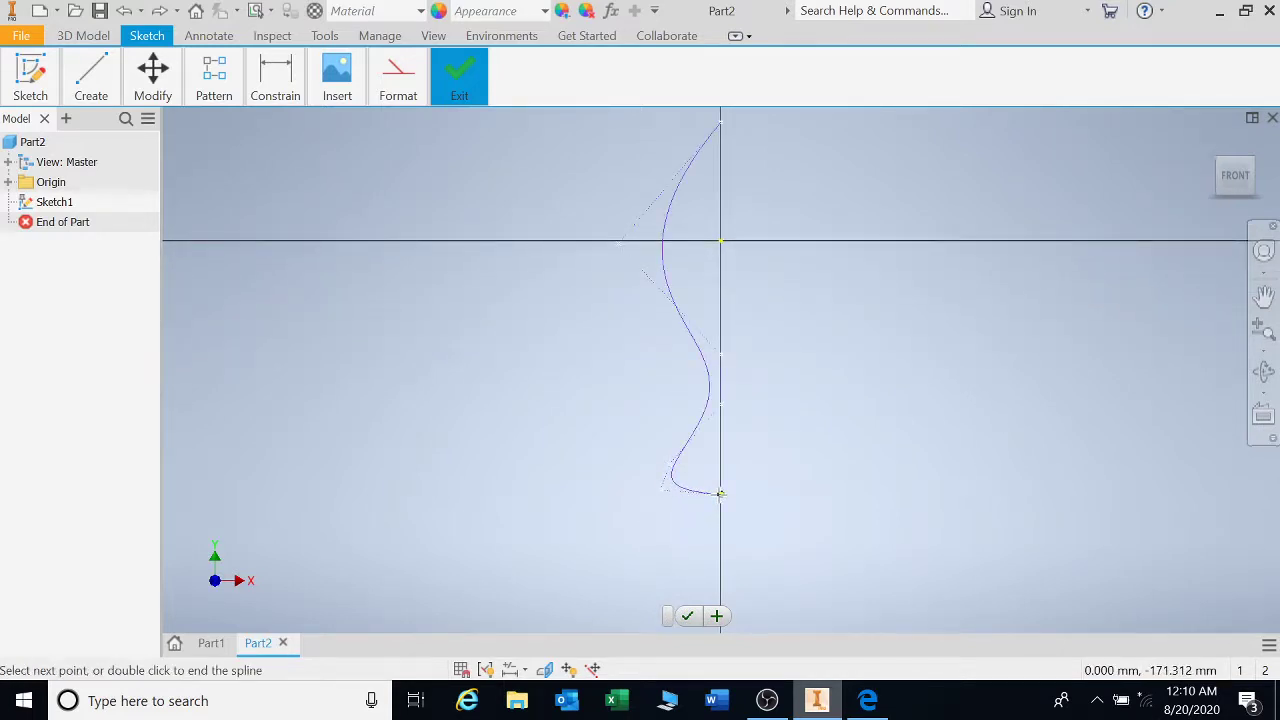
{"action": "left_click", "coordinate": [720, 493]}
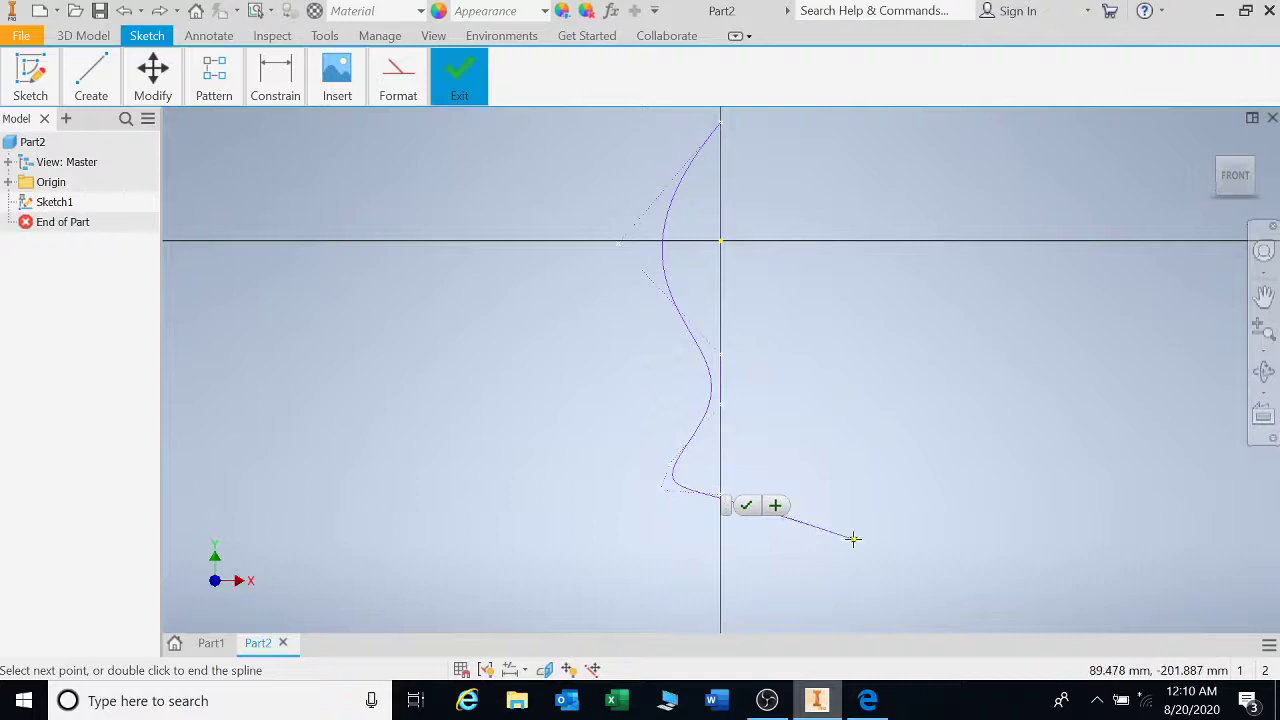
{"action": "left_click", "coordinate": [746, 505]}
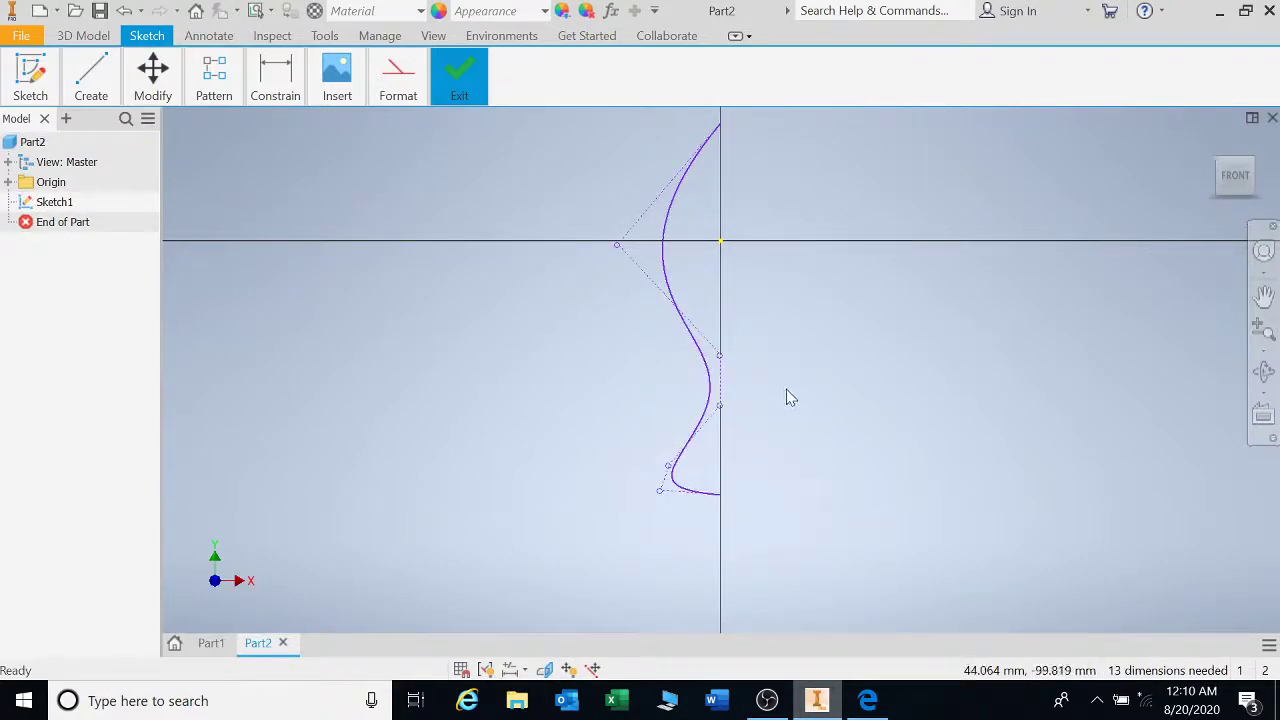
Step: Offset the spline twice to create two parallel copies
{"action": "left_click", "coordinate": [163, 82]}
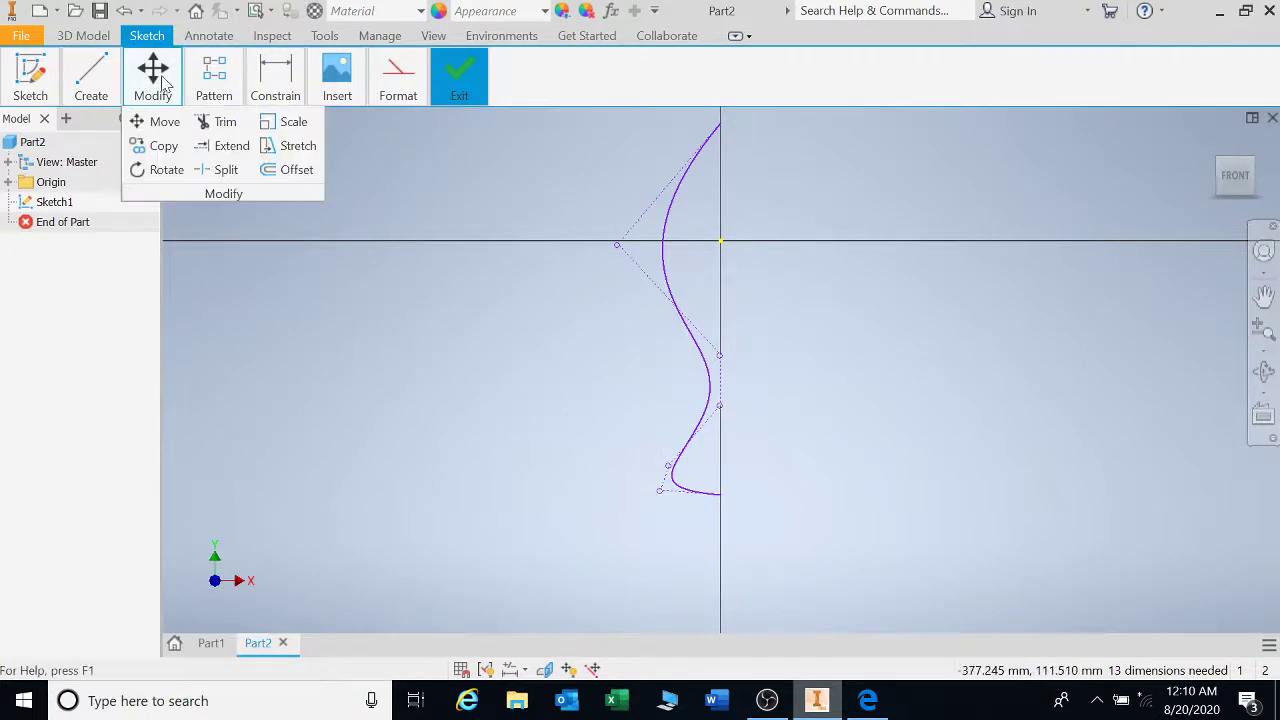
{"action": "left_click", "coordinate": [279, 172]}
{"action": "left_click", "coordinate": [667, 236]}
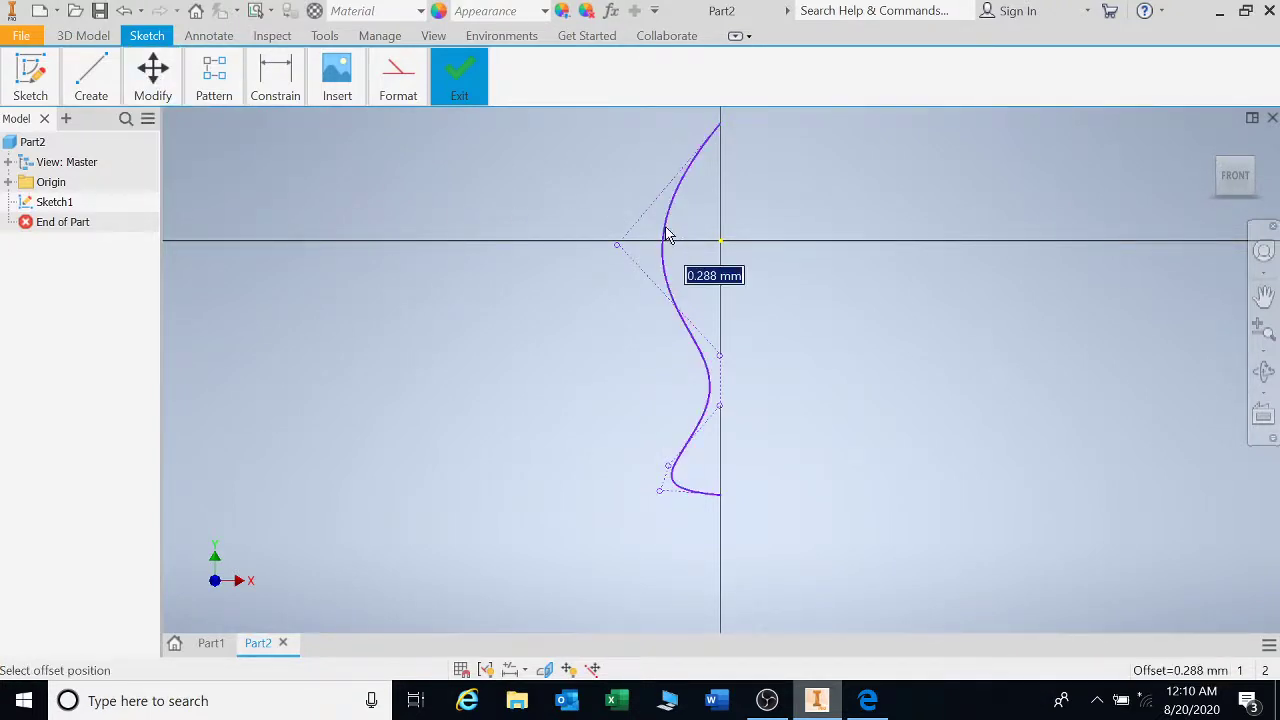
{"action": "left_click", "coordinate": [673, 236]}
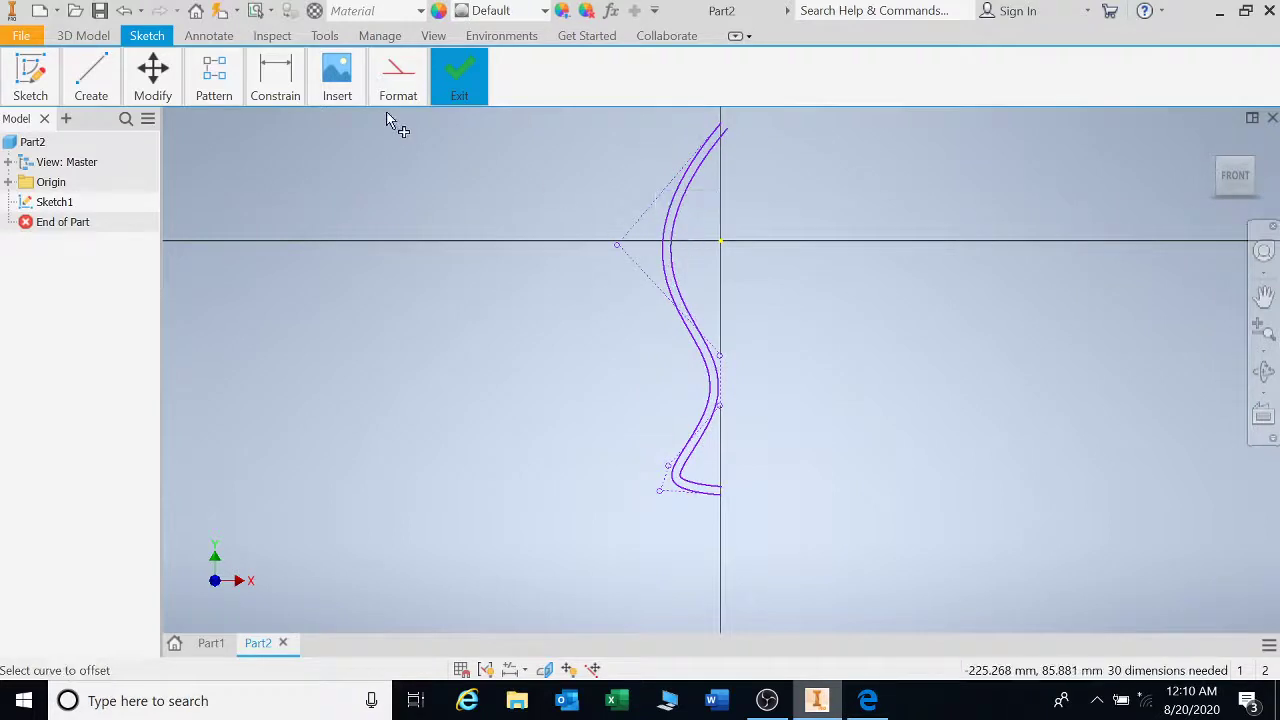
{"action": "left_click", "coordinate": [680, 208]}
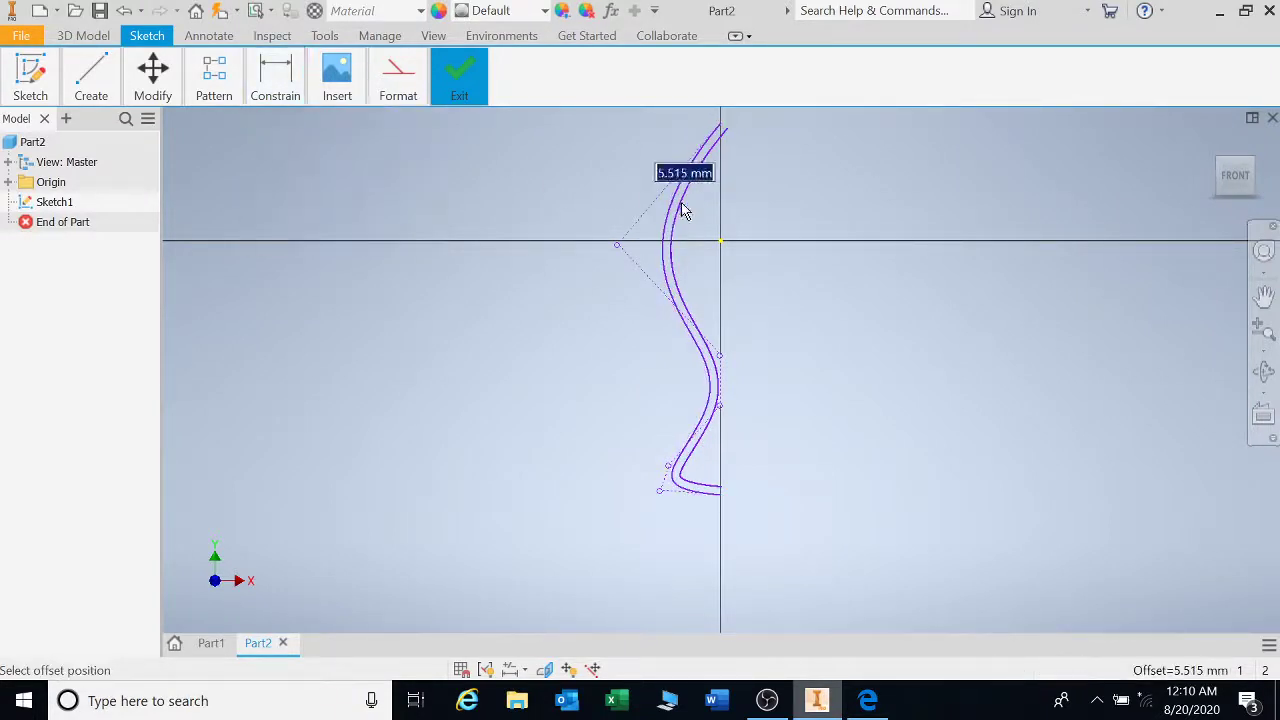
{"action": "left_click", "coordinate": [684, 210]}
Step: Dimension the offset gap to 3 mm and delete the extra outermost curve
{"action": "left_click", "coordinate": [278, 142]}
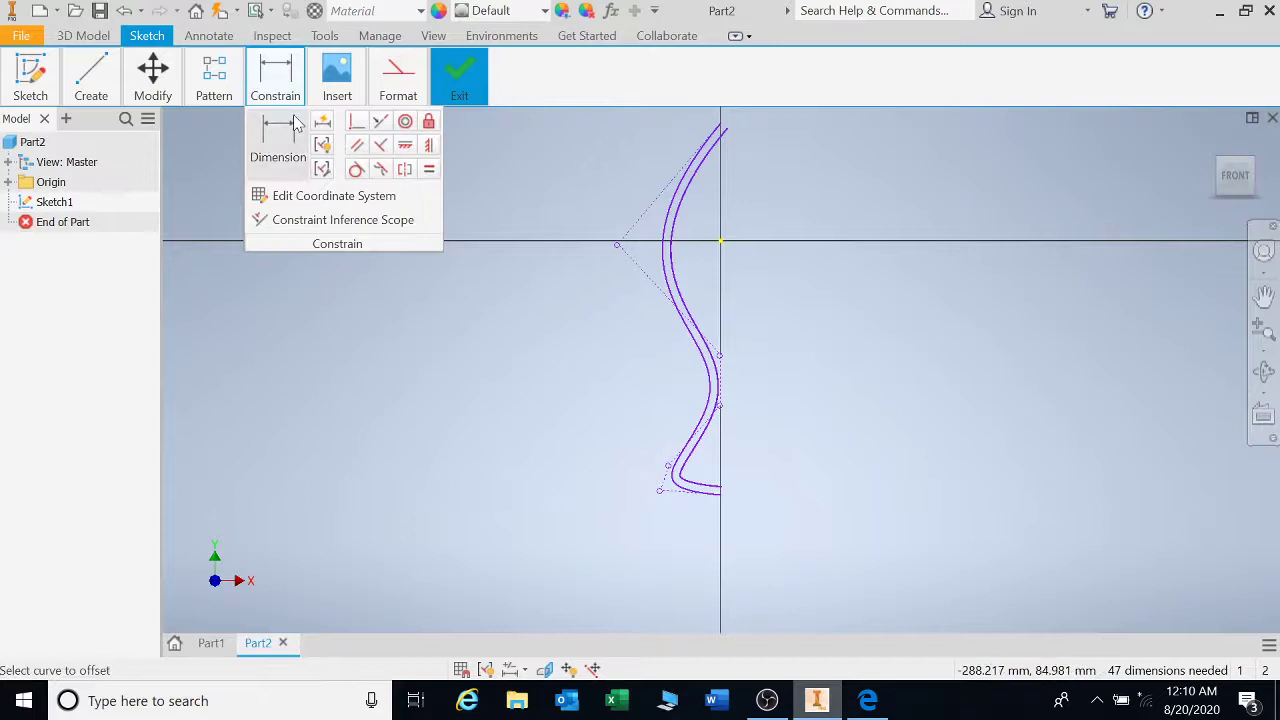
{"action": "left_click", "coordinate": [685, 195]}
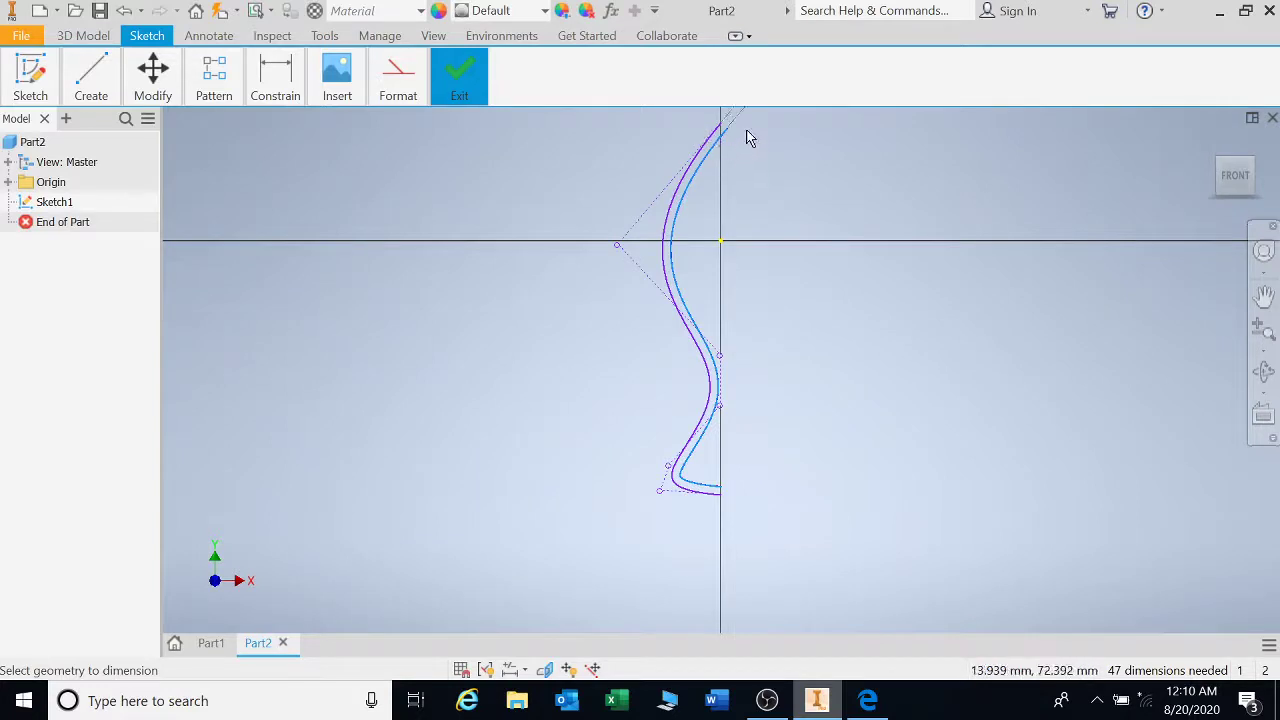
{"action": "middle_click_drag", "start_coordinate": [740, 145], "coordinate": [632, 232]}
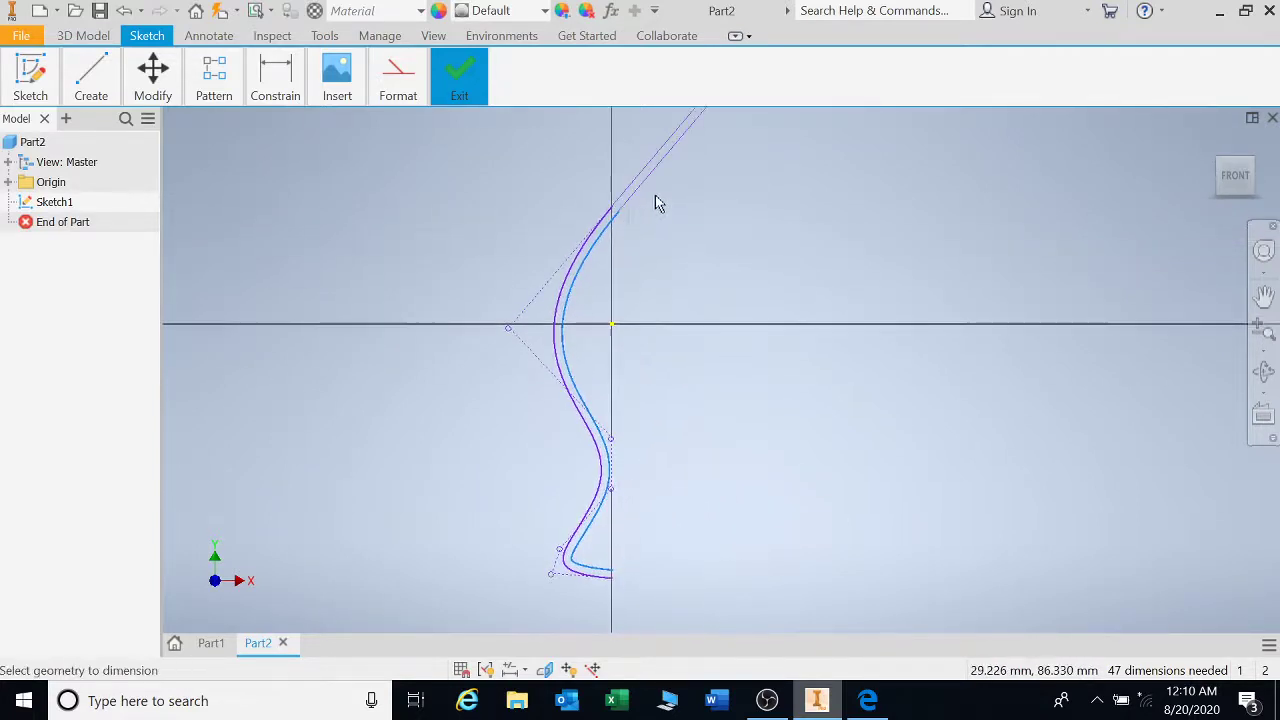
{"action": "left_click", "coordinate": [614, 232]}
{"action": "left_click", "coordinate": [551, 219]}
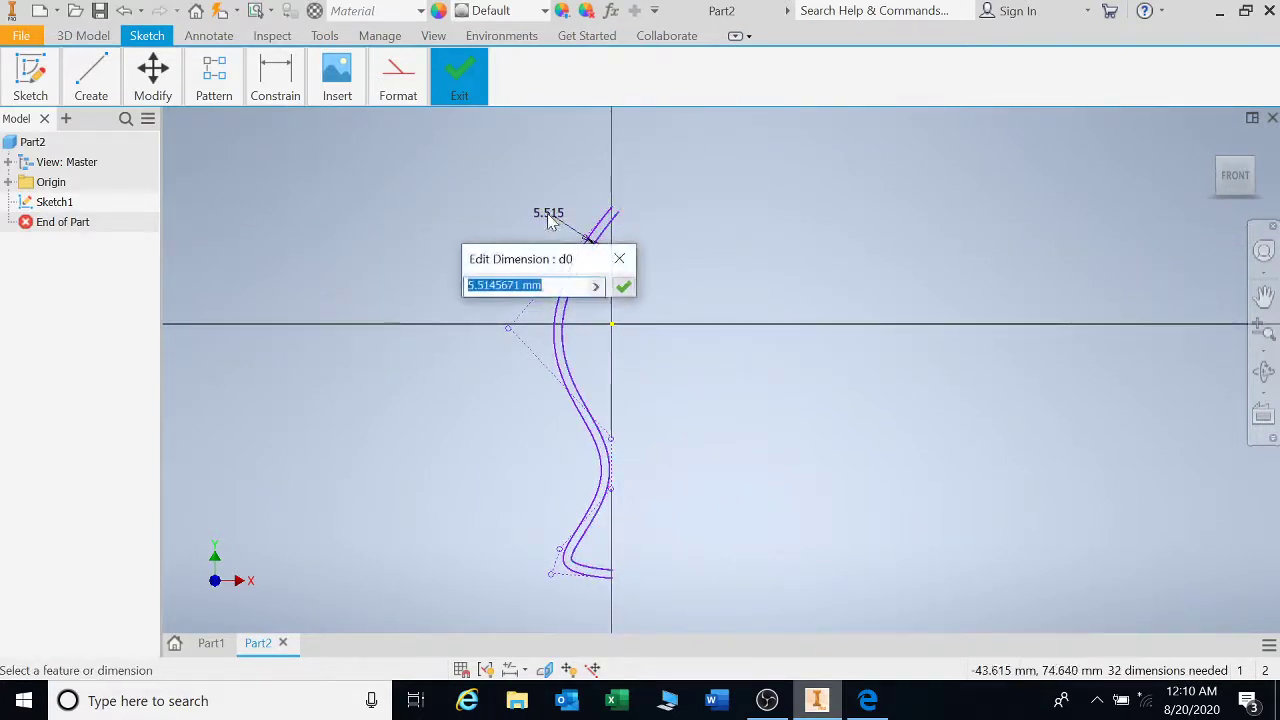
{"action": "type", "text": "5"}
{"action": "key", "text": "Return"}
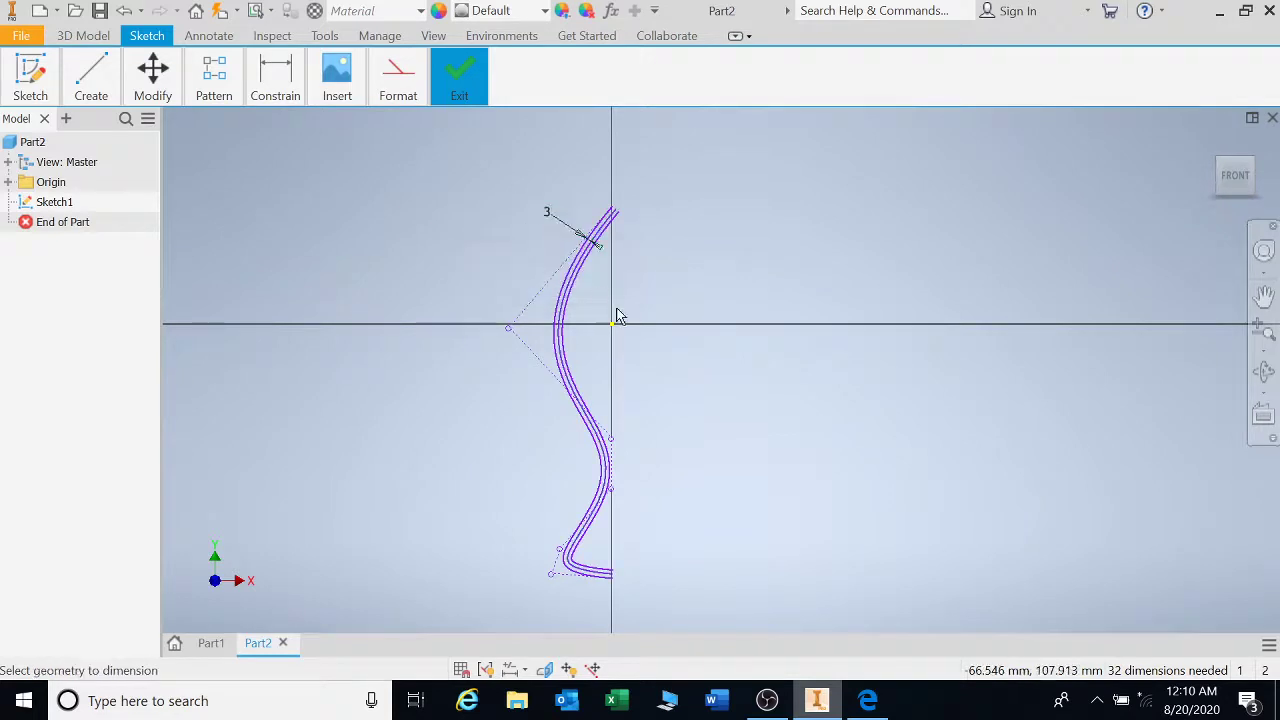
{"action": "scroll", "coordinate": [632, 249], "scroll_direction": "up", "scroll_amount": 5}
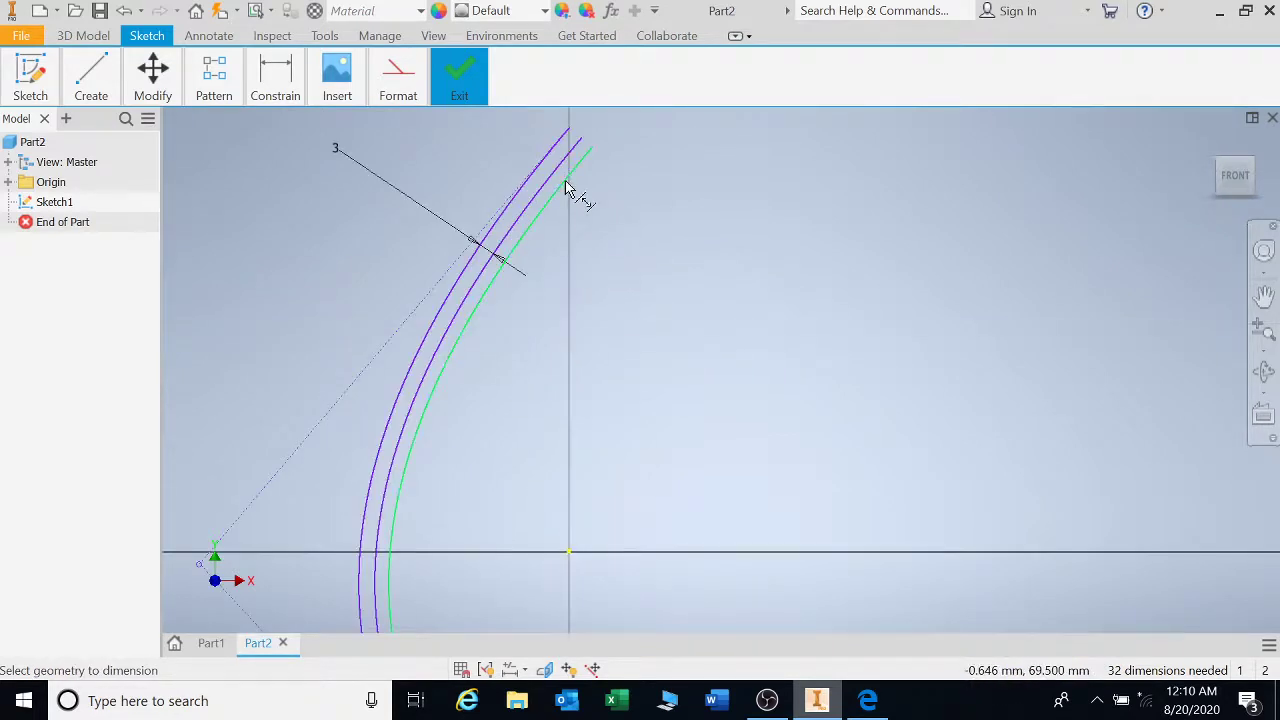
{"action": "key", "text": "Escape"}
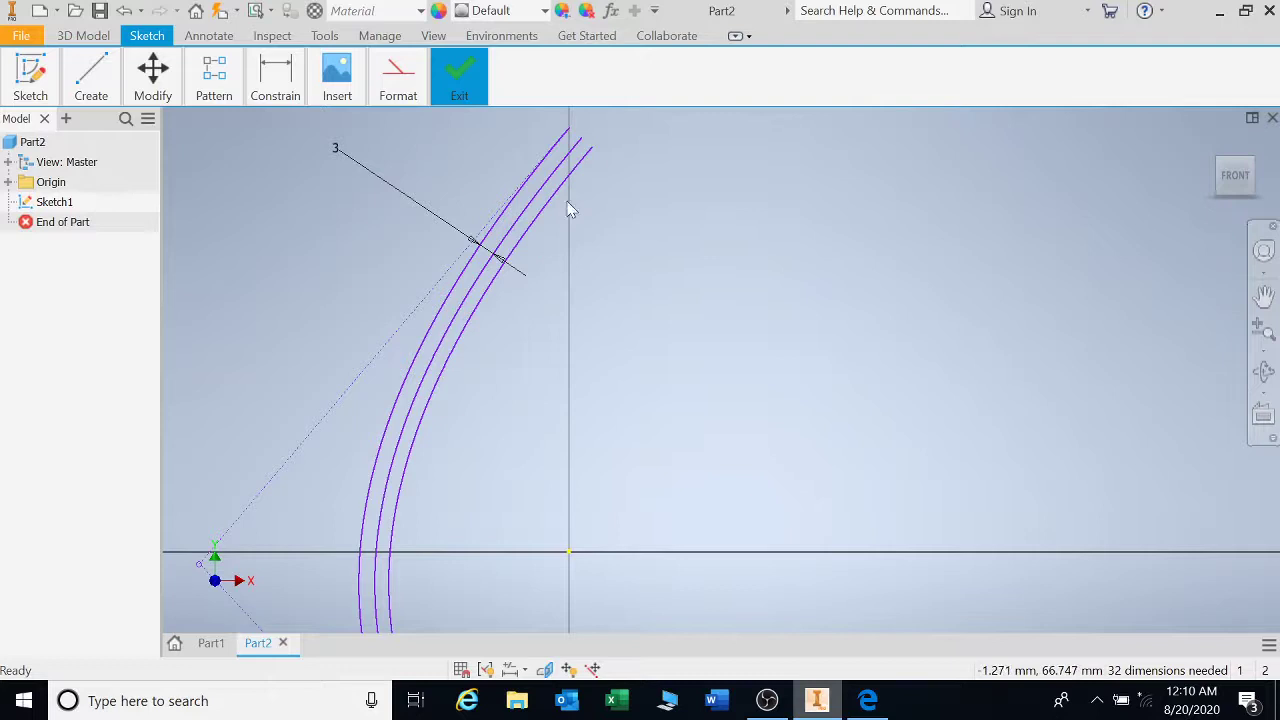
{"action": "left_click", "coordinate": [541, 218]}
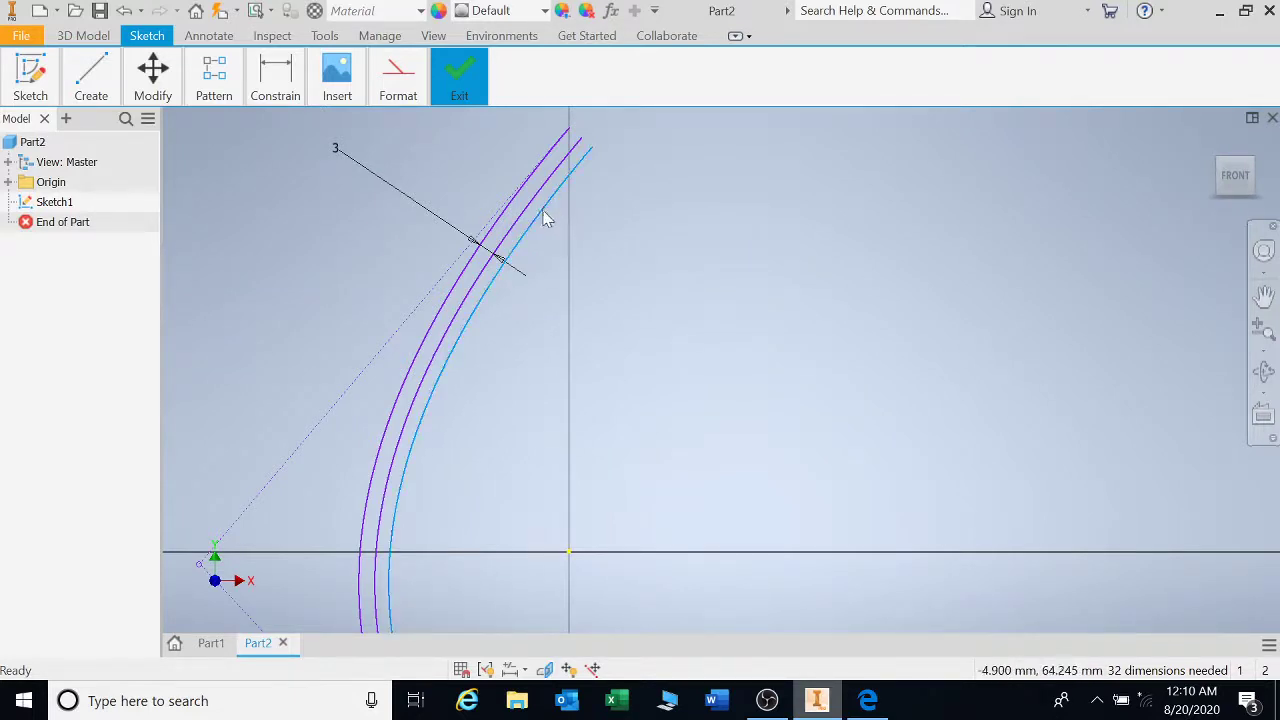
{"action": "key", "text": "Delete"}
{"action": "scroll", "coordinate": [546, 245], "scroll_direction": "up", "scroll_amount": 5}
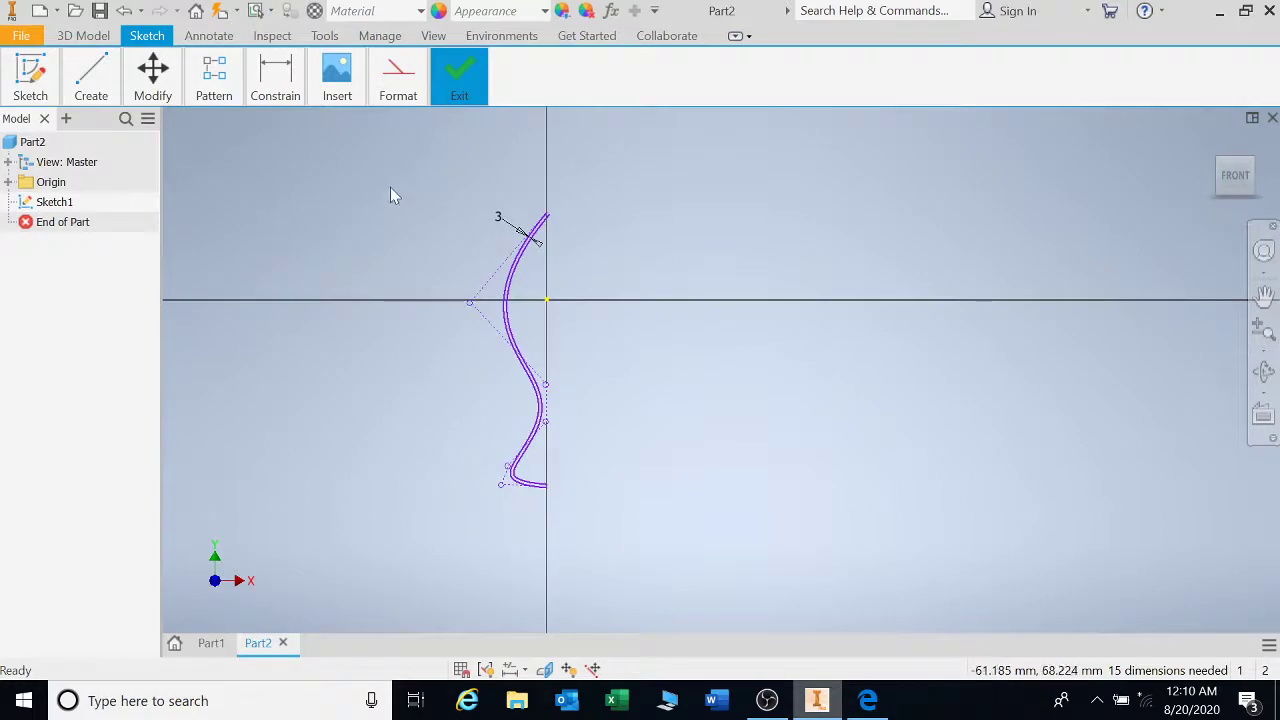
Step: Draw a vertical line segment up from the spline's top end
{"action": "left_click", "coordinate": [88, 77]}
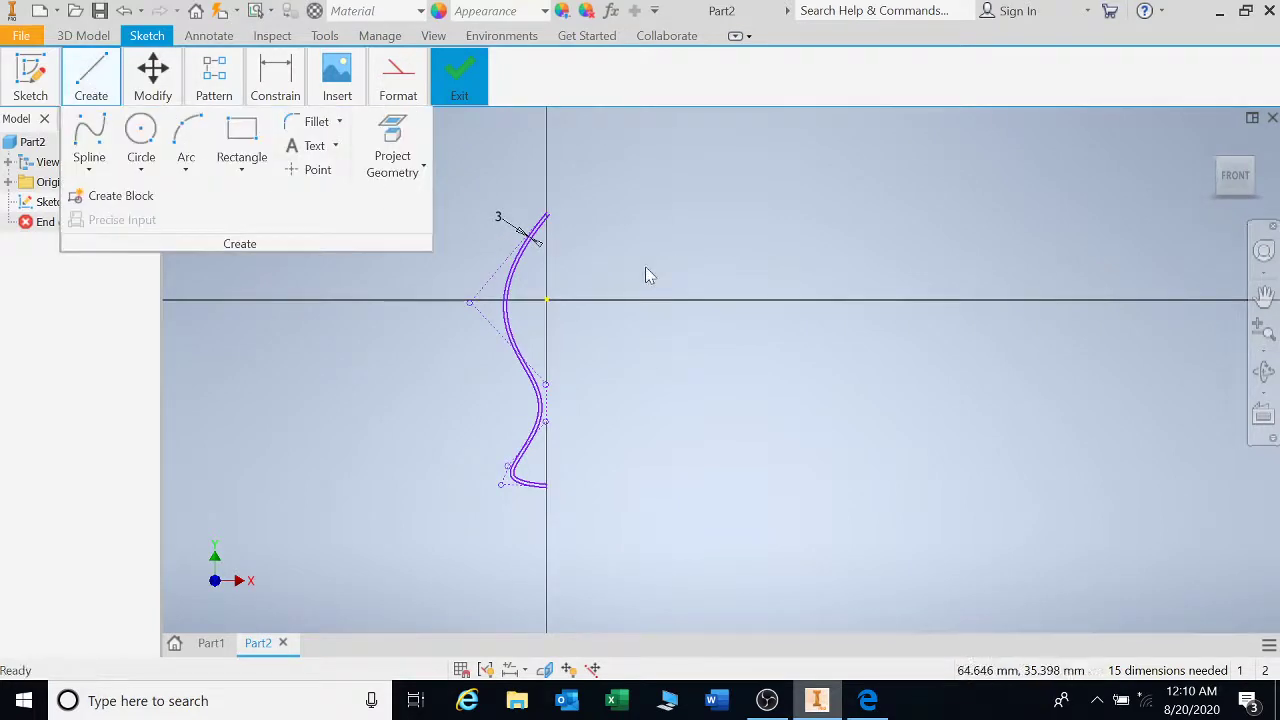
{"action": "mouse_move", "coordinate": [91, 77]}
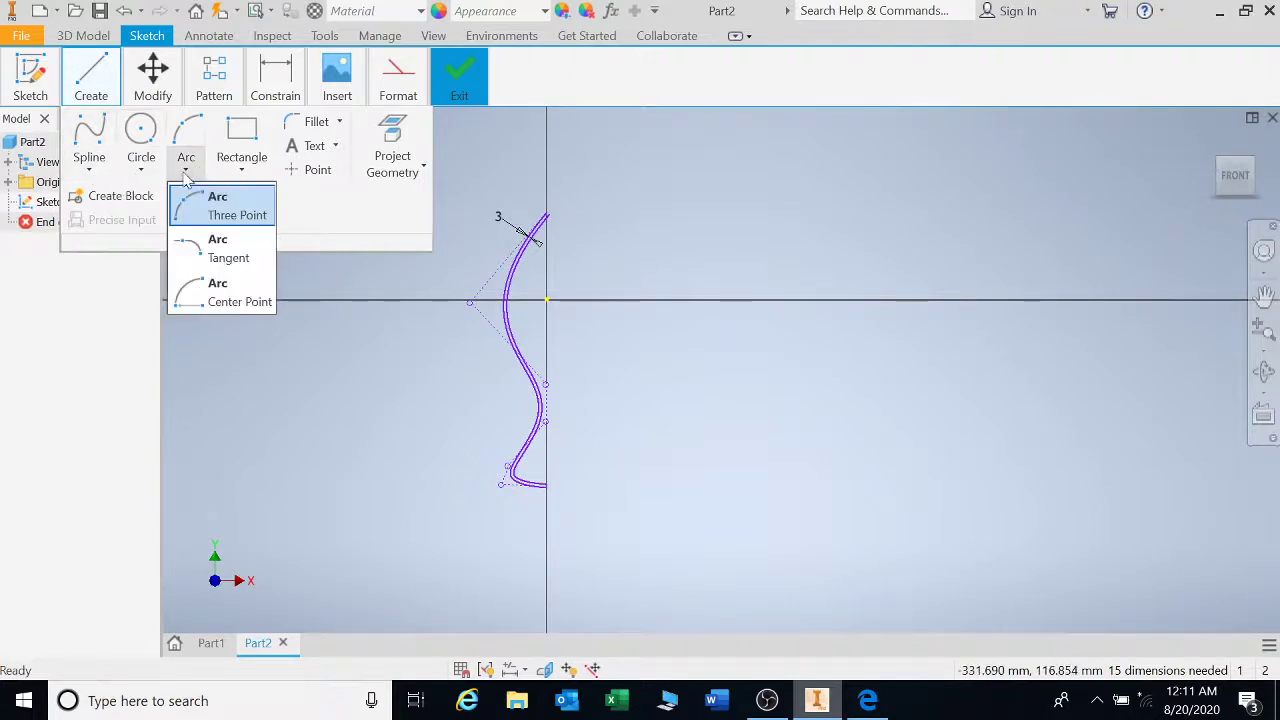
{"action": "left_click", "coordinate": [248, 172]}
{"action": "left_click", "coordinate": [89, 174]}
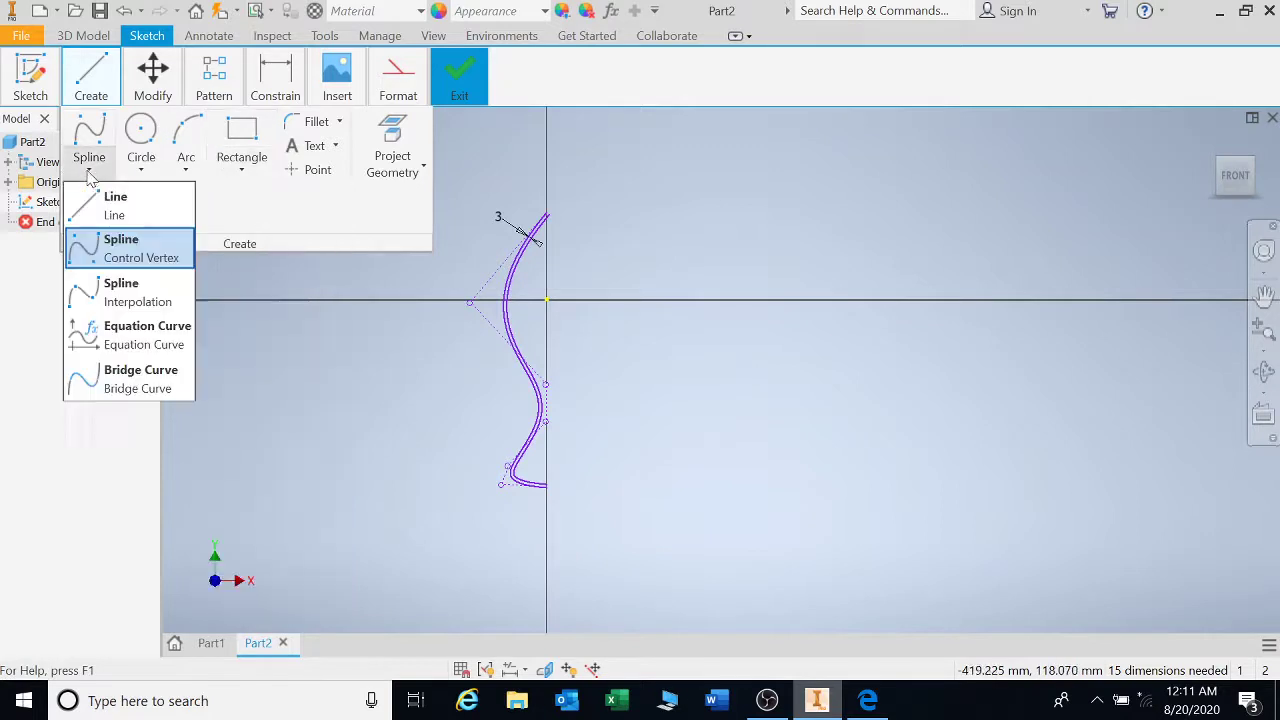
{"action": "left_click", "coordinate": [100, 198]}
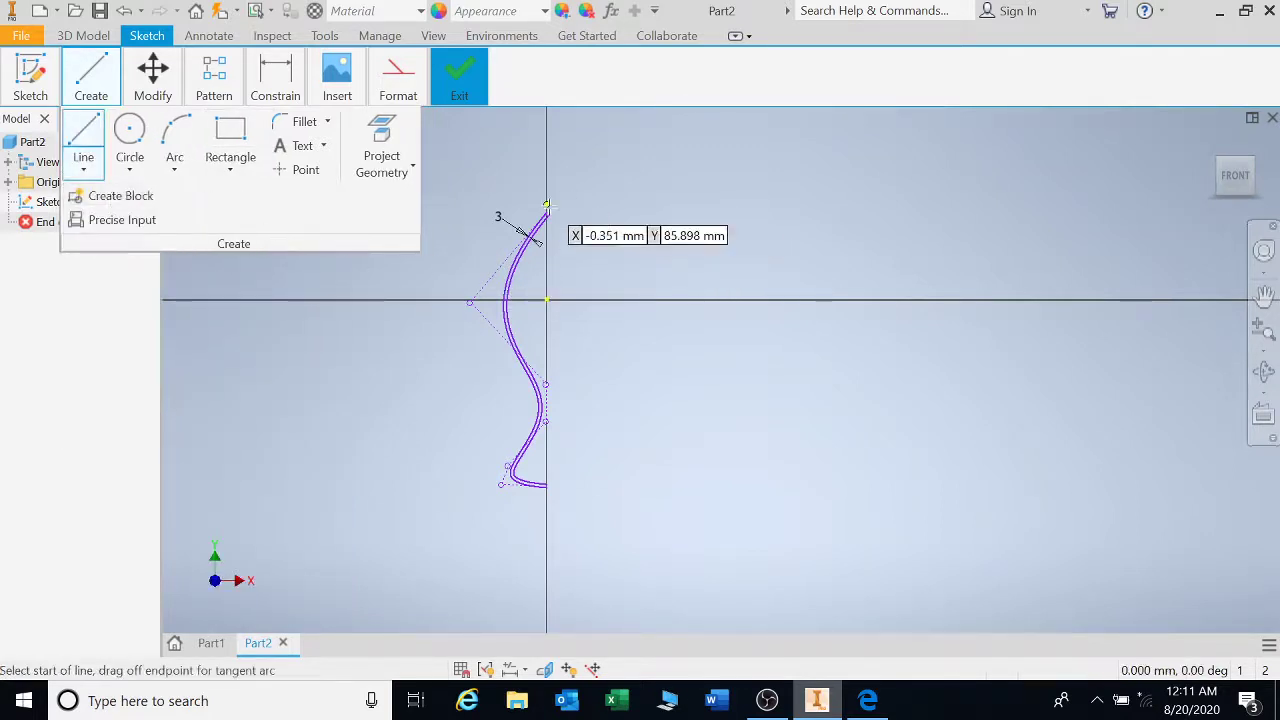
{"action": "scroll", "coordinate": [548, 214], "scroll_direction": "up", "scroll_amount": 3}
{"action": "left_click", "coordinate": [547, 218]}
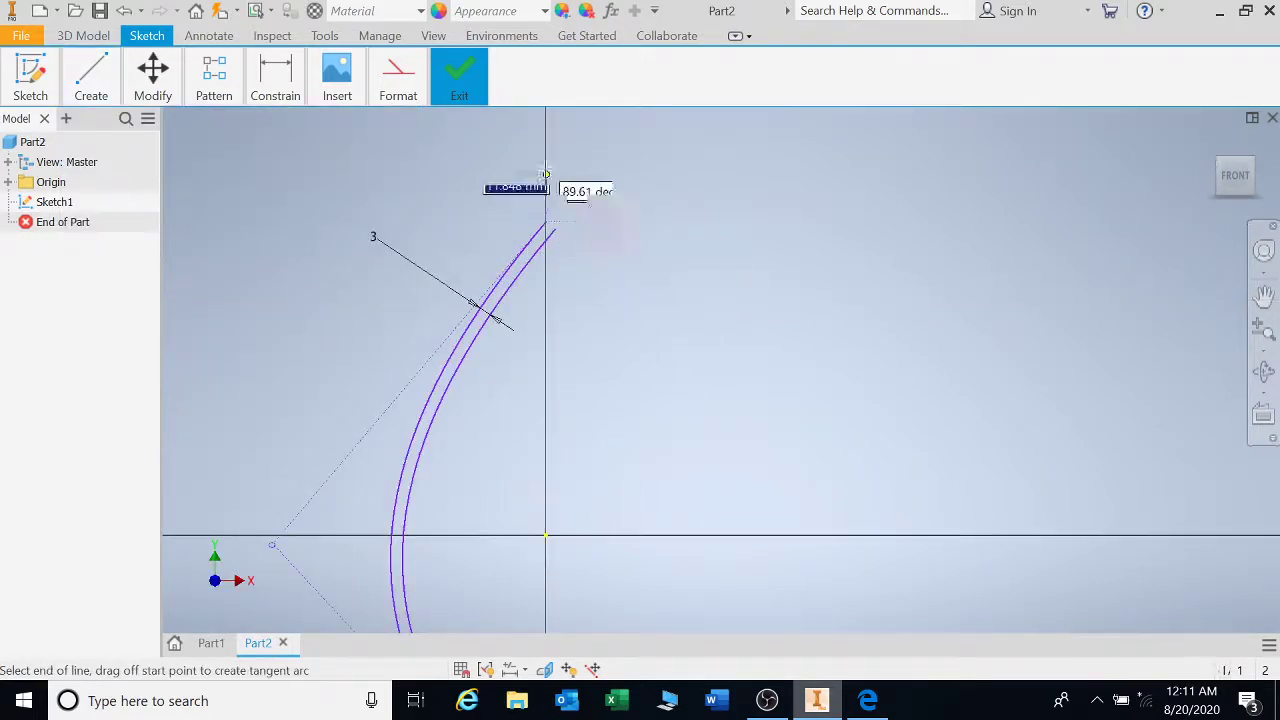
{"action": "left_click", "coordinate": [546, 150]}
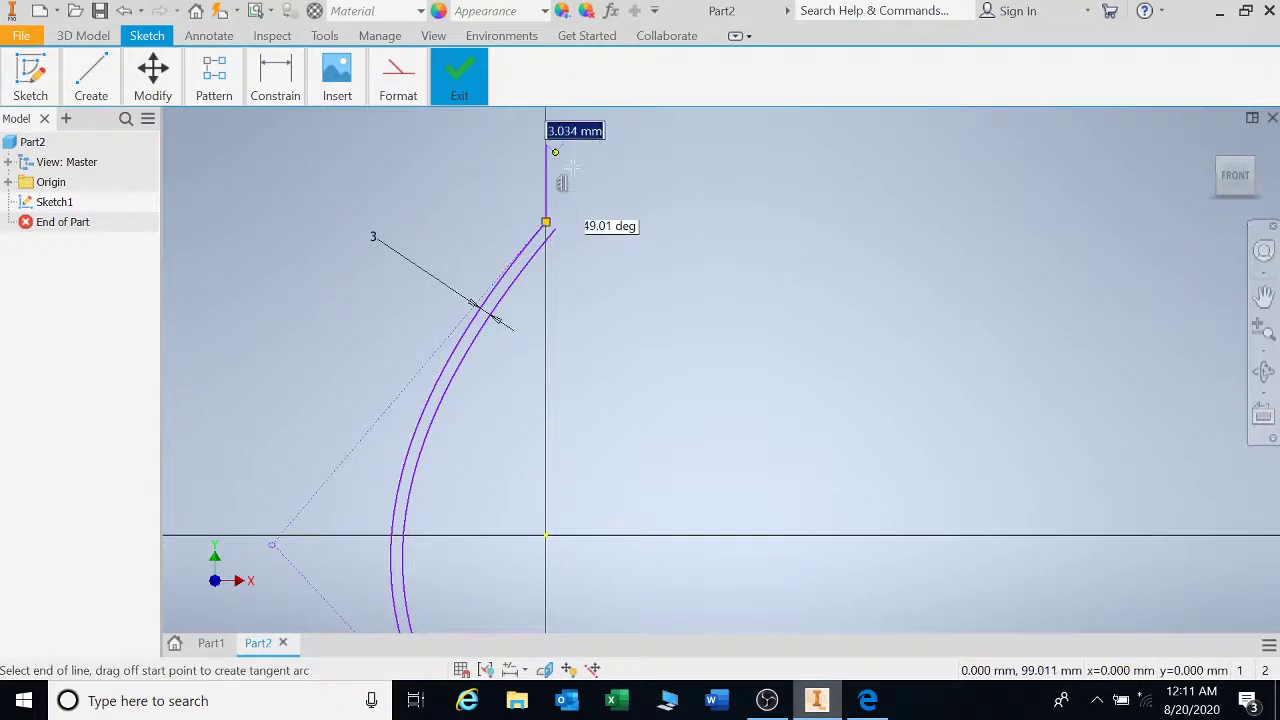
{"action": "key", "text": "Escape"}
Step: Cap the top of the strip: up from the spline, a 2.058 mm segment, down to the offset curve
{"action": "key", "text": "l"}
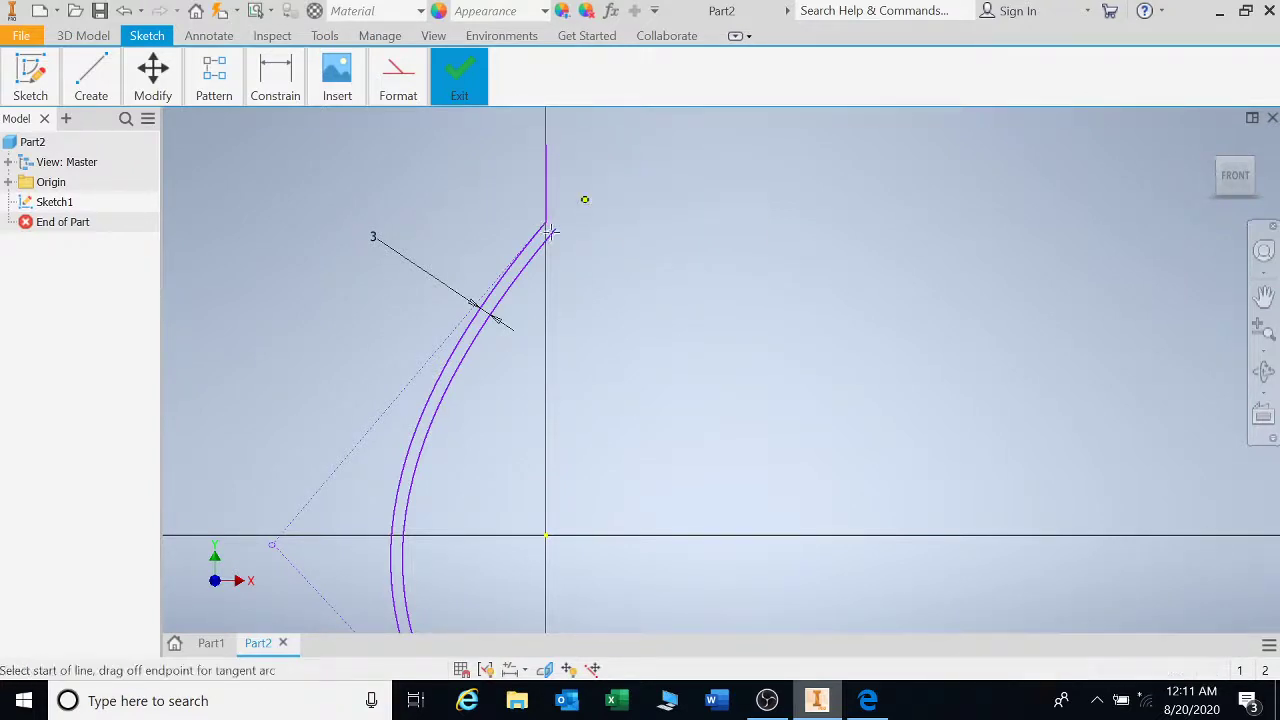
{"action": "left_click", "coordinate": [555, 228]}
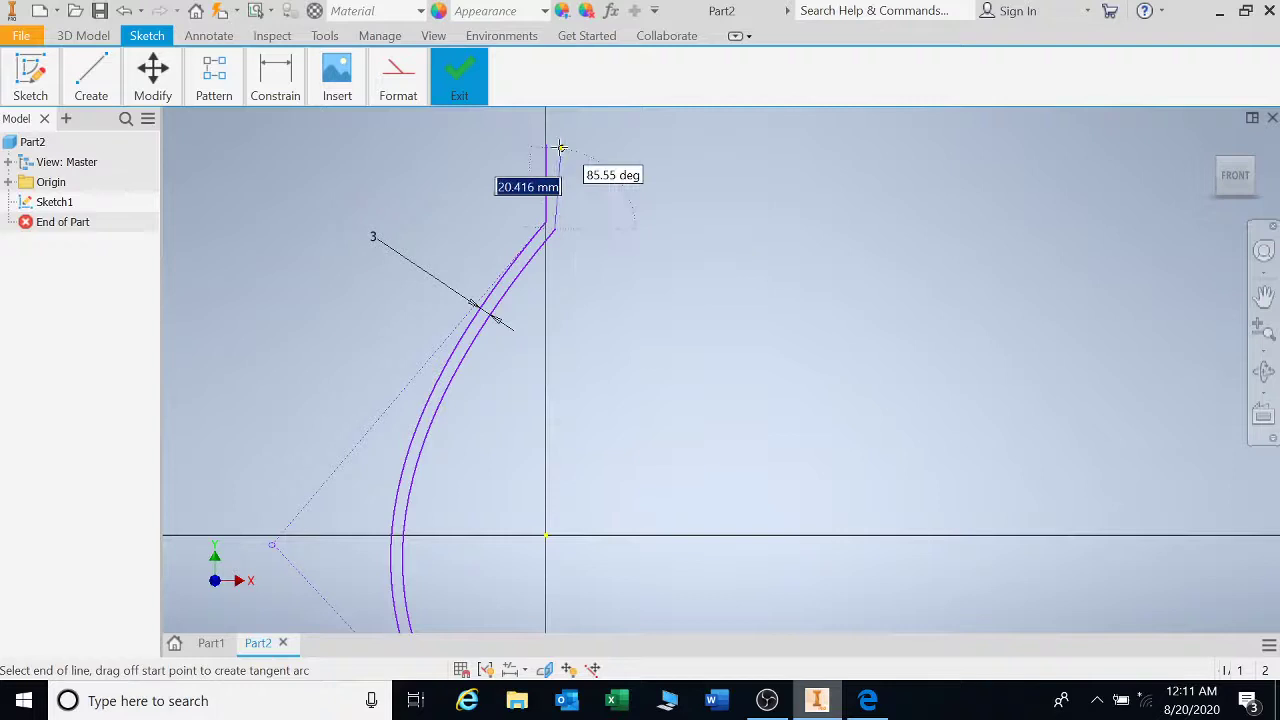
{"action": "left_click", "coordinate": [556, 145]}
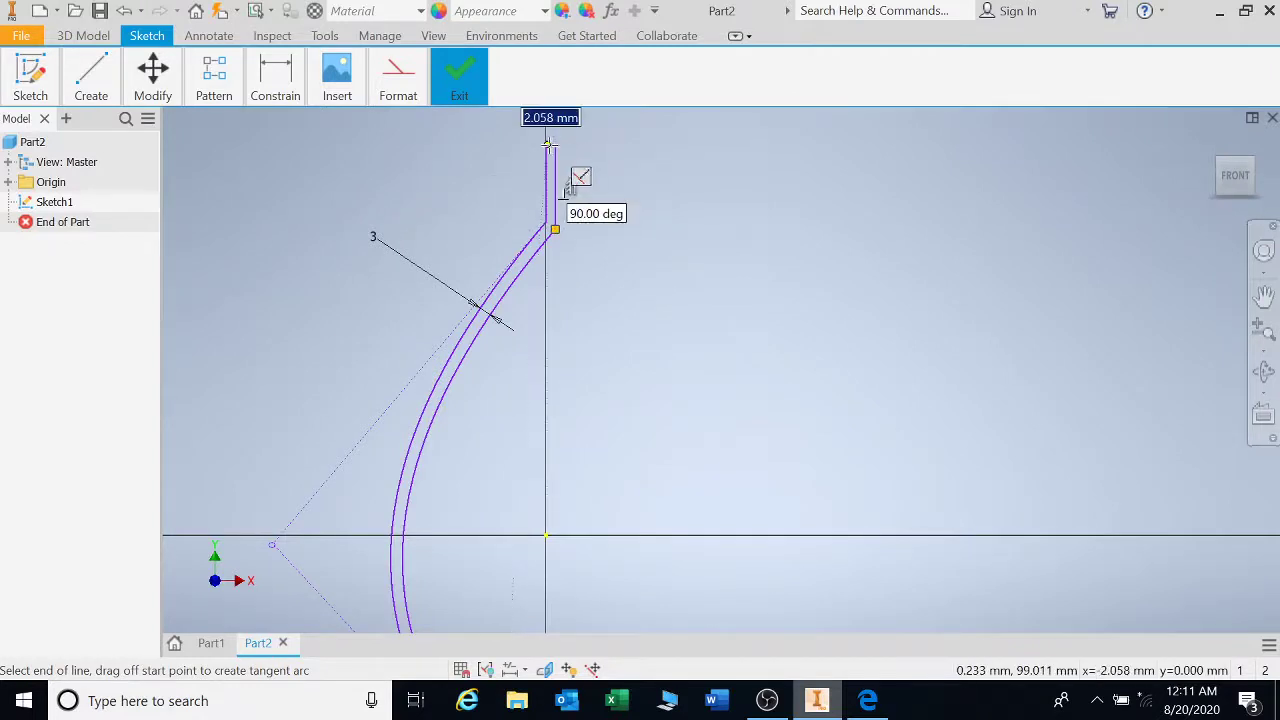
{"action": "left_click", "coordinate": [548, 144]}
{"action": "left_click", "coordinate": [547, 222]}
{"action": "key", "text": "Escape"}
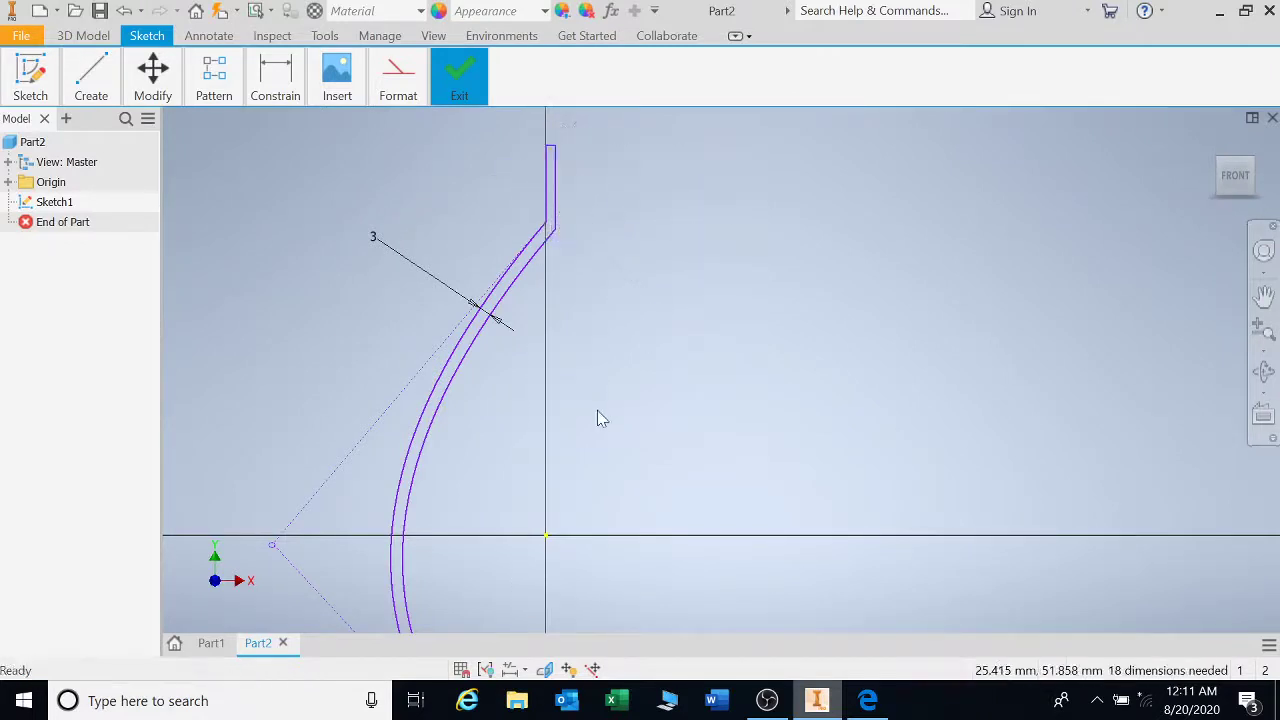
{"action": "scroll", "coordinate": [597, 418], "scroll_direction": "up", "scroll_amount": 3}
{"action": "middle_click_drag", "start_coordinate": [640, 443], "coordinate": [604, 240]}
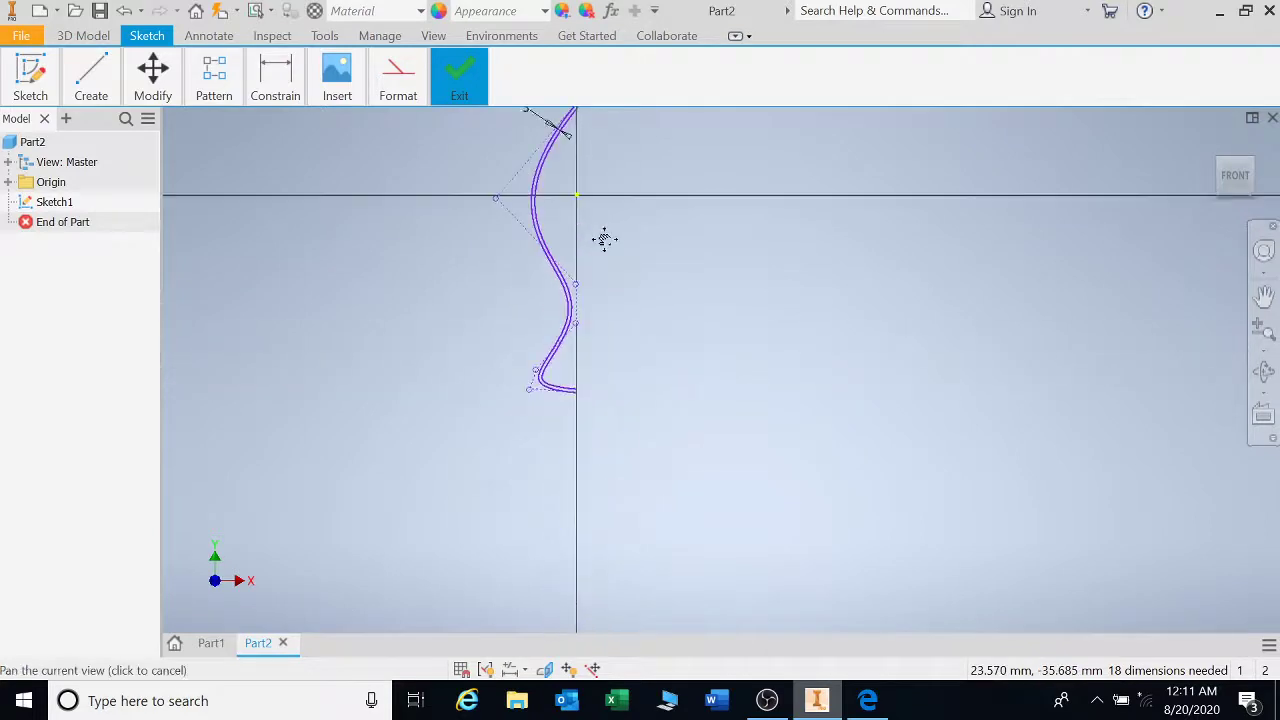
{"action": "scroll", "coordinate": [591, 308], "scroll_direction": "down", "scroll_amount": 3}
{"action": "scroll", "coordinate": [606, 448], "scroll_direction": "up", "scroll_amount": 4}
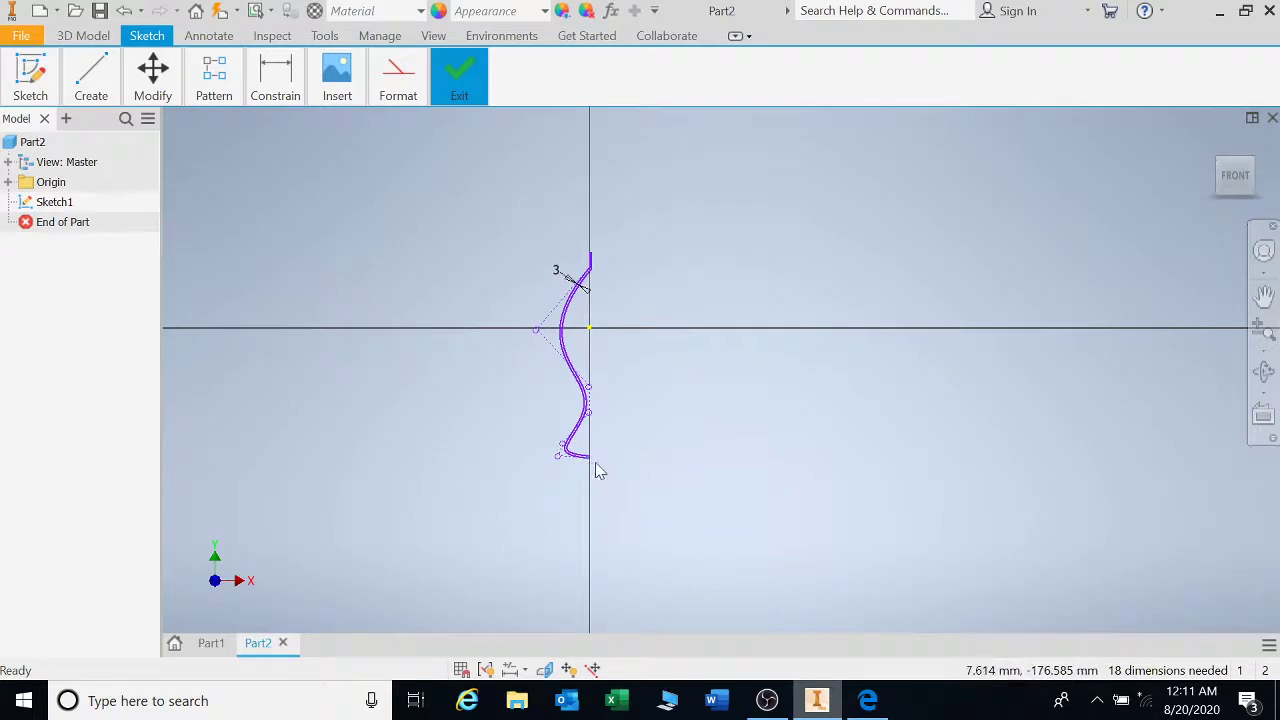
{"action": "scroll", "coordinate": [598, 471], "scroll_direction": "down", "scroll_amount": 3}
Step: Add a short horizontal line running right from the spline's bottom endpoint
{"action": "left_click", "coordinate": [91, 75]}
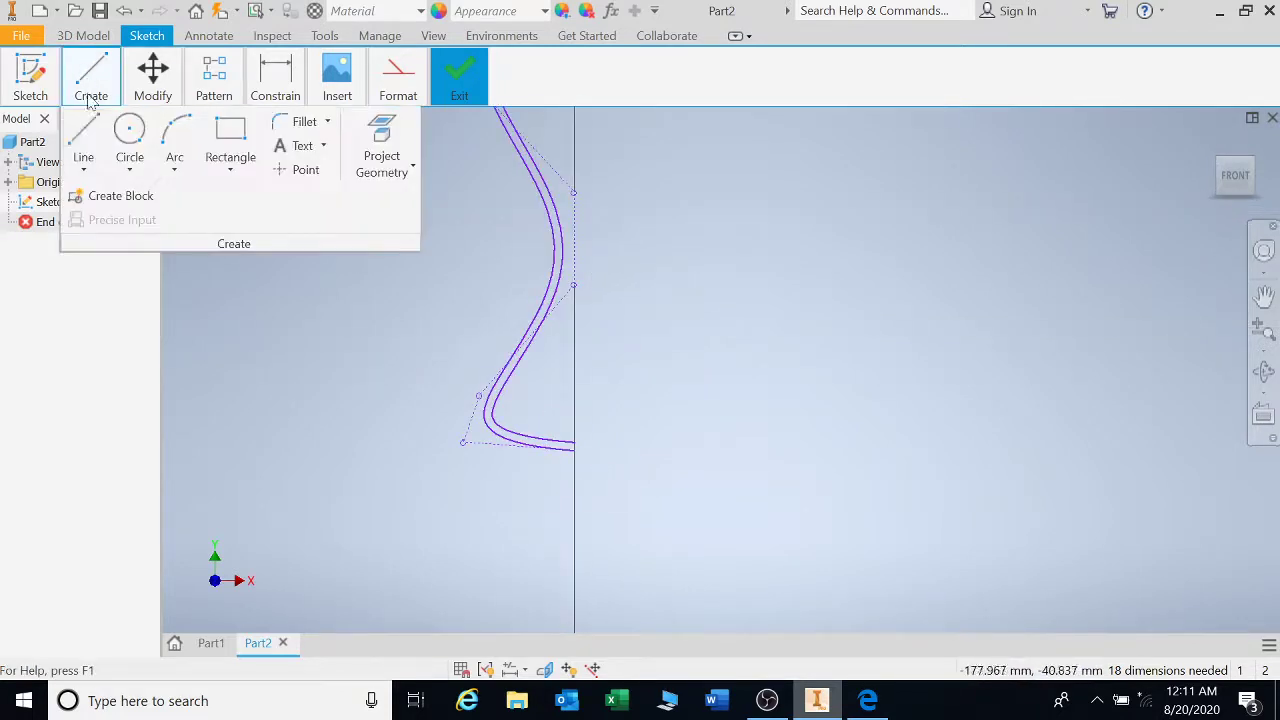
{"action": "left_click", "coordinate": [83, 135]}
{"action": "left_click", "coordinate": [574, 445]}
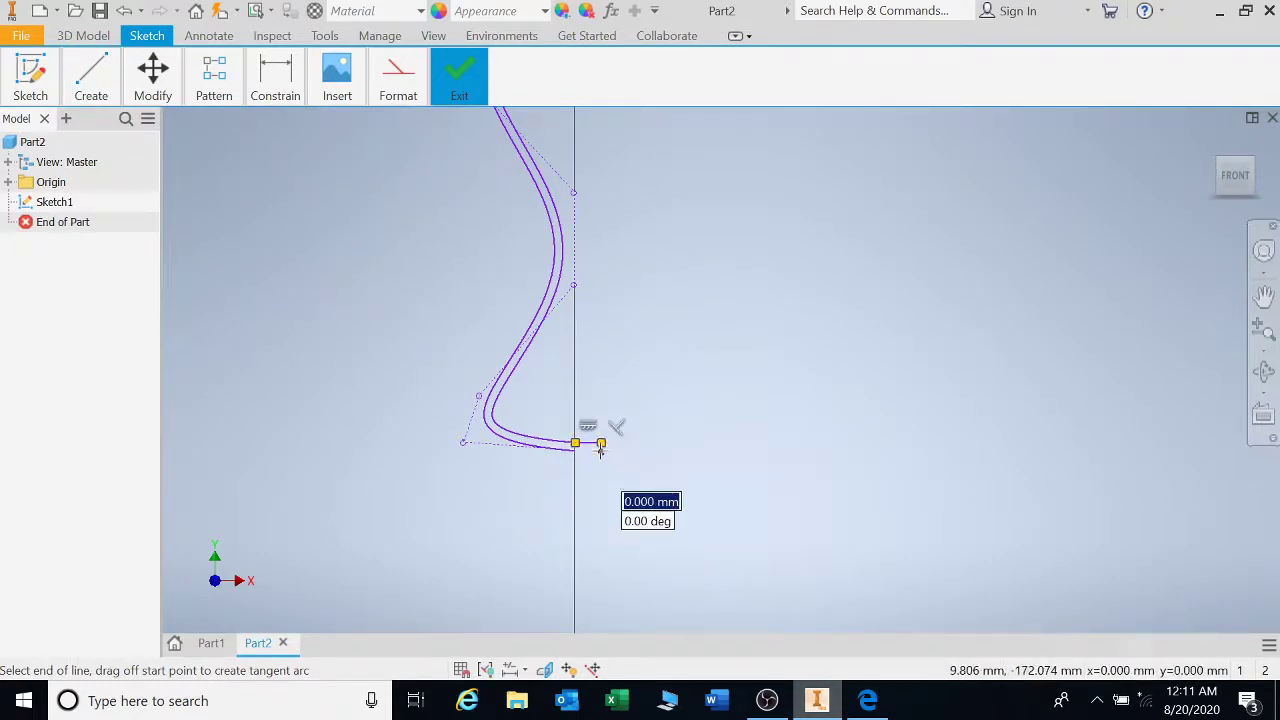
{"action": "double_click", "coordinate": [601, 446]}
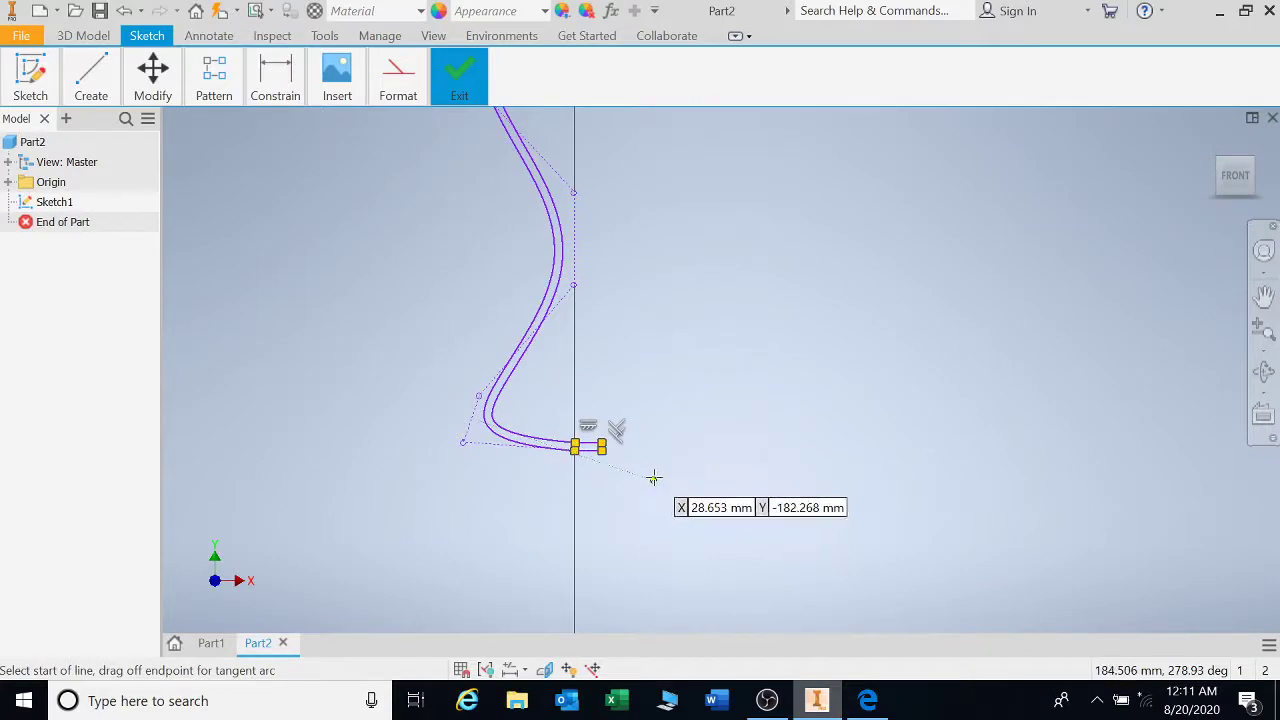
{"action": "key", "text": "Escape"}
{"action": "scroll", "coordinate": [665, 388], "scroll_direction": "down", "scroll_amount": 3}
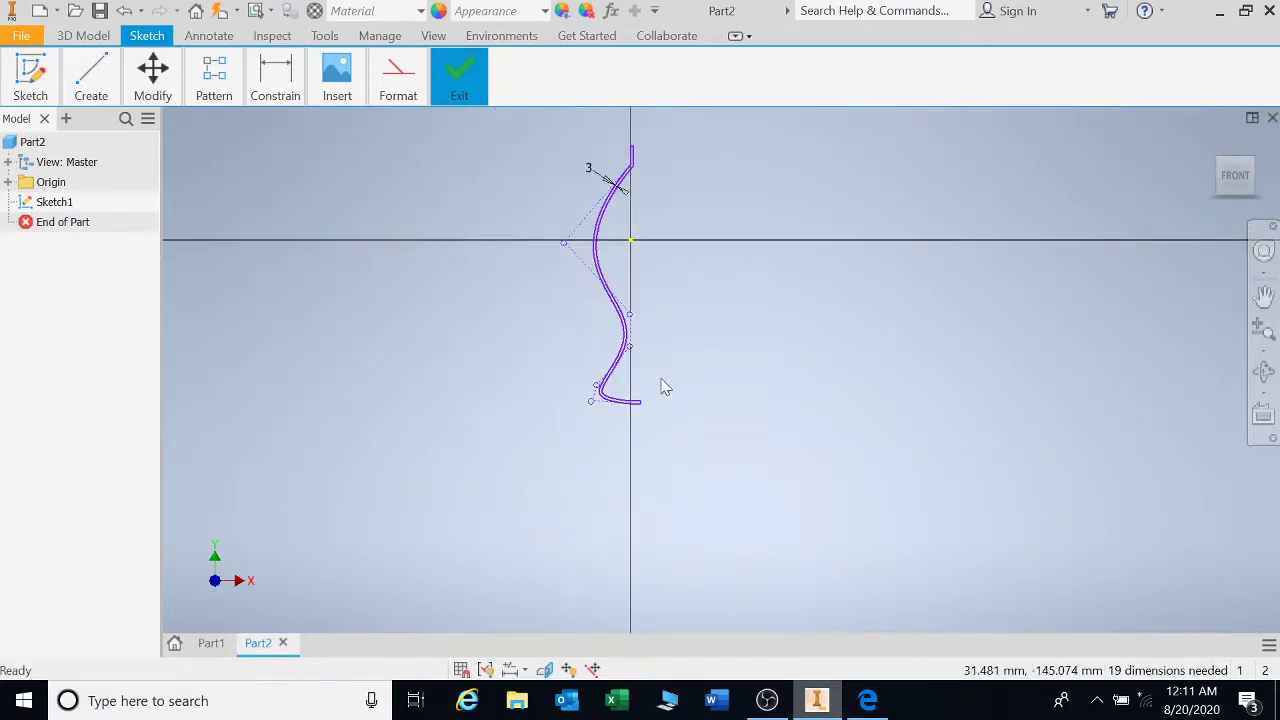
Step: Draw a long vertical line to the right of the profile
{"action": "left_click", "coordinate": [150, 85]}
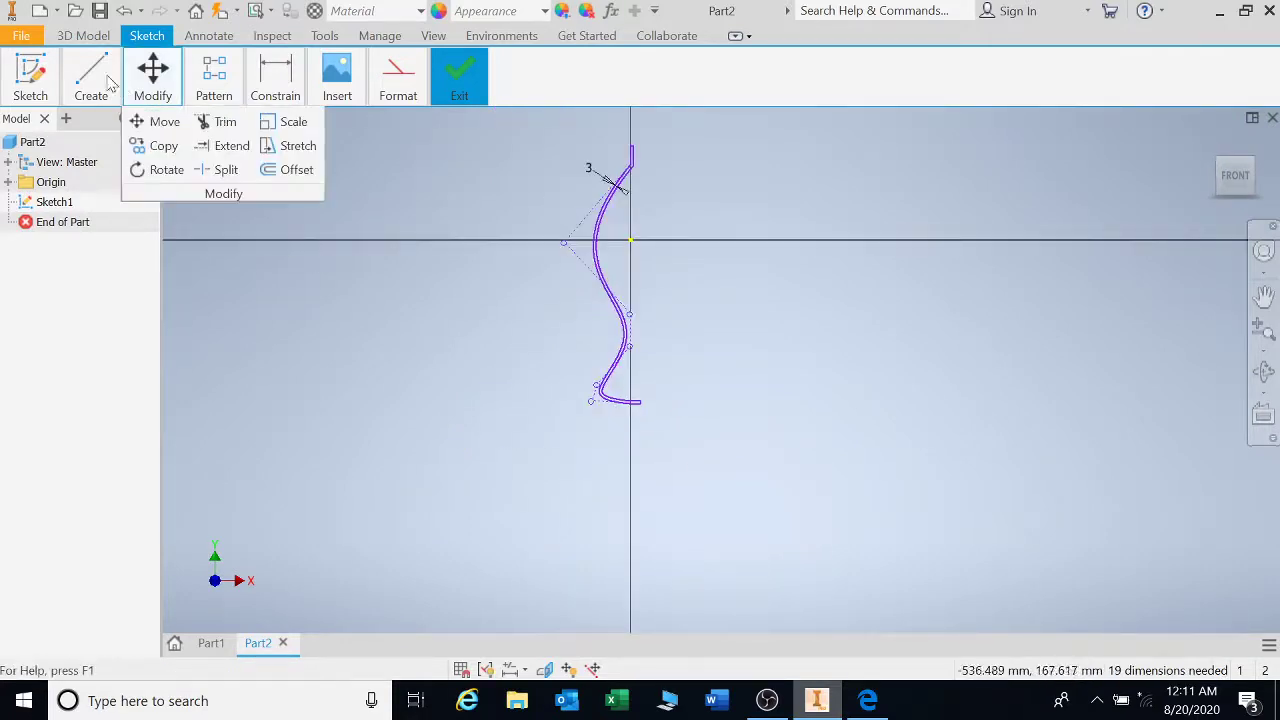
{"action": "left_click", "coordinate": [88, 70]}
{"action": "left_click", "coordinate": [83, 135]}
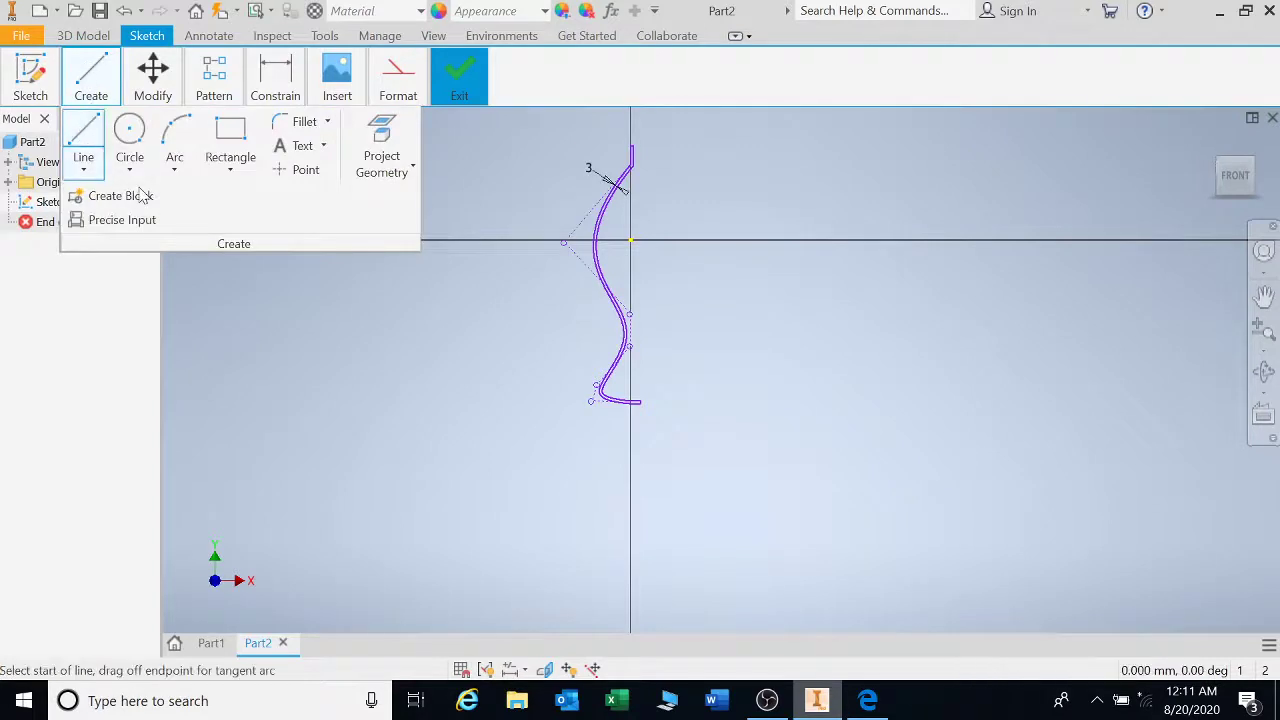
{"action": "left_click", "coordinate": [651, 138]}
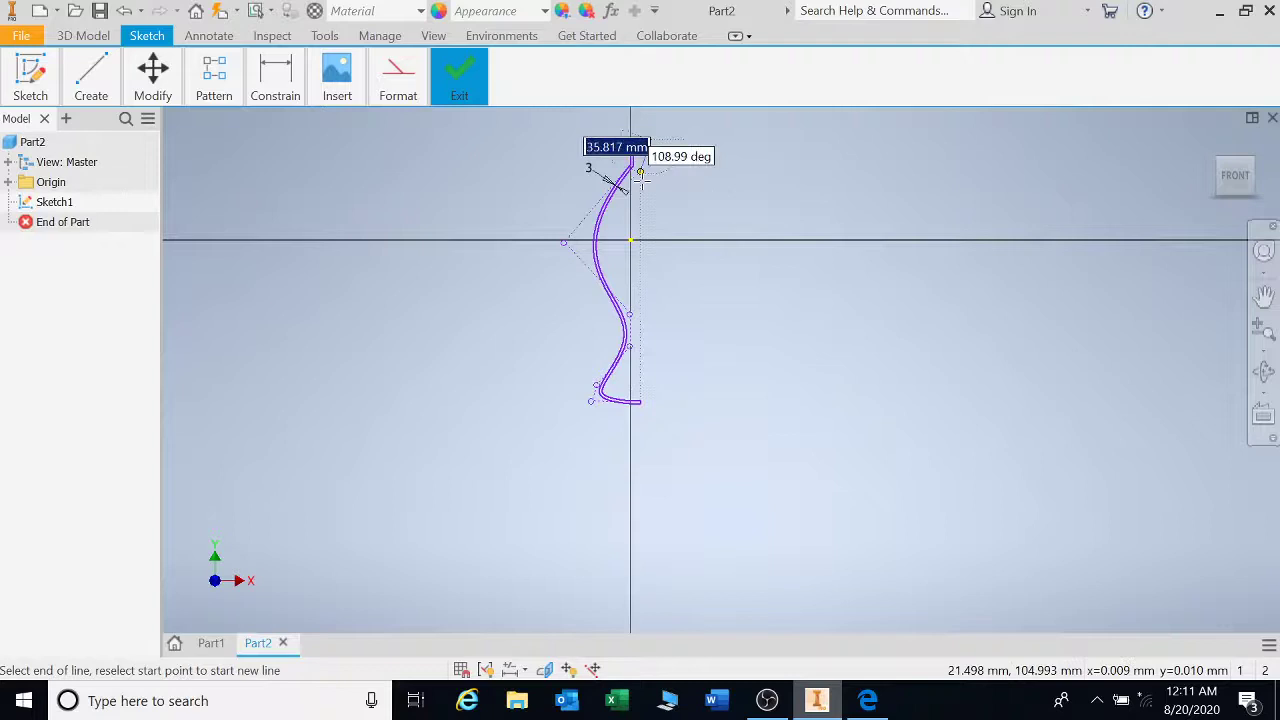
{"action": "left_click", "coordinate": [652, 430]}
{"action": "key", "text": "Escape"}
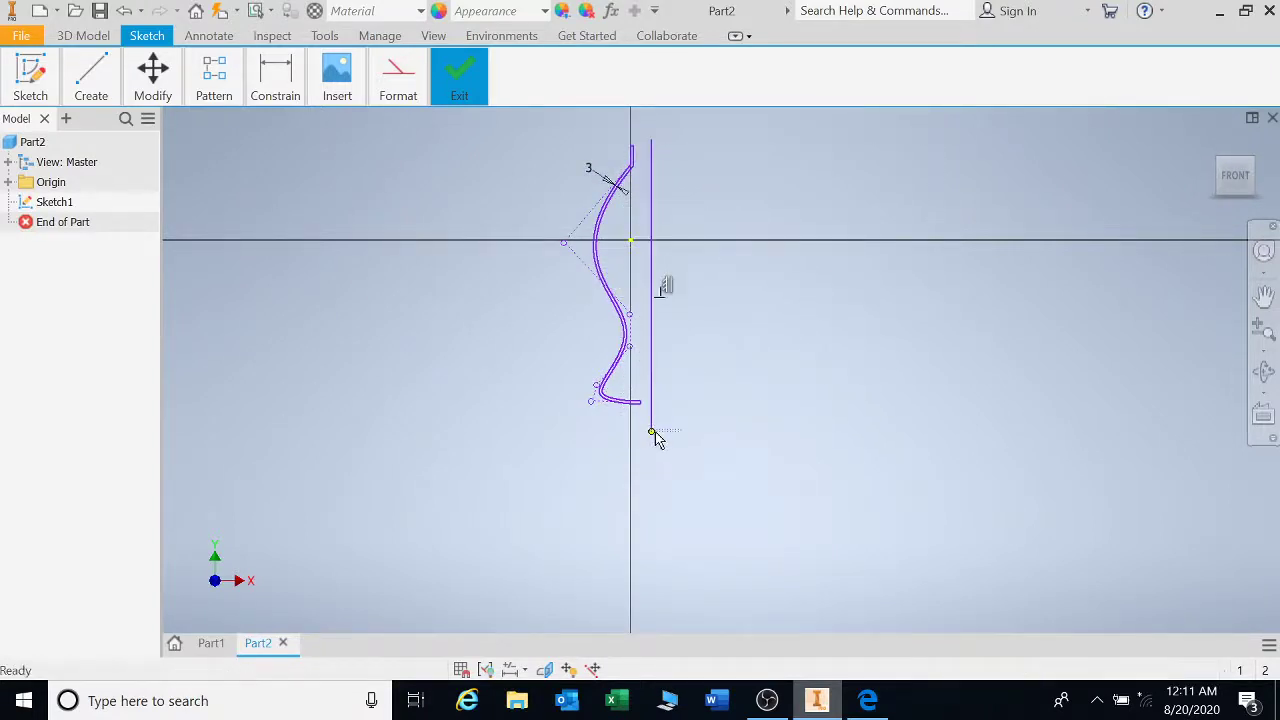
Step: Dimension the new vertical line 20 mm from the profile's top edge
{"action": "left_click", "coordinate": [275, 75]}
{"action": "left_click", "coordinate": [278, 145]}
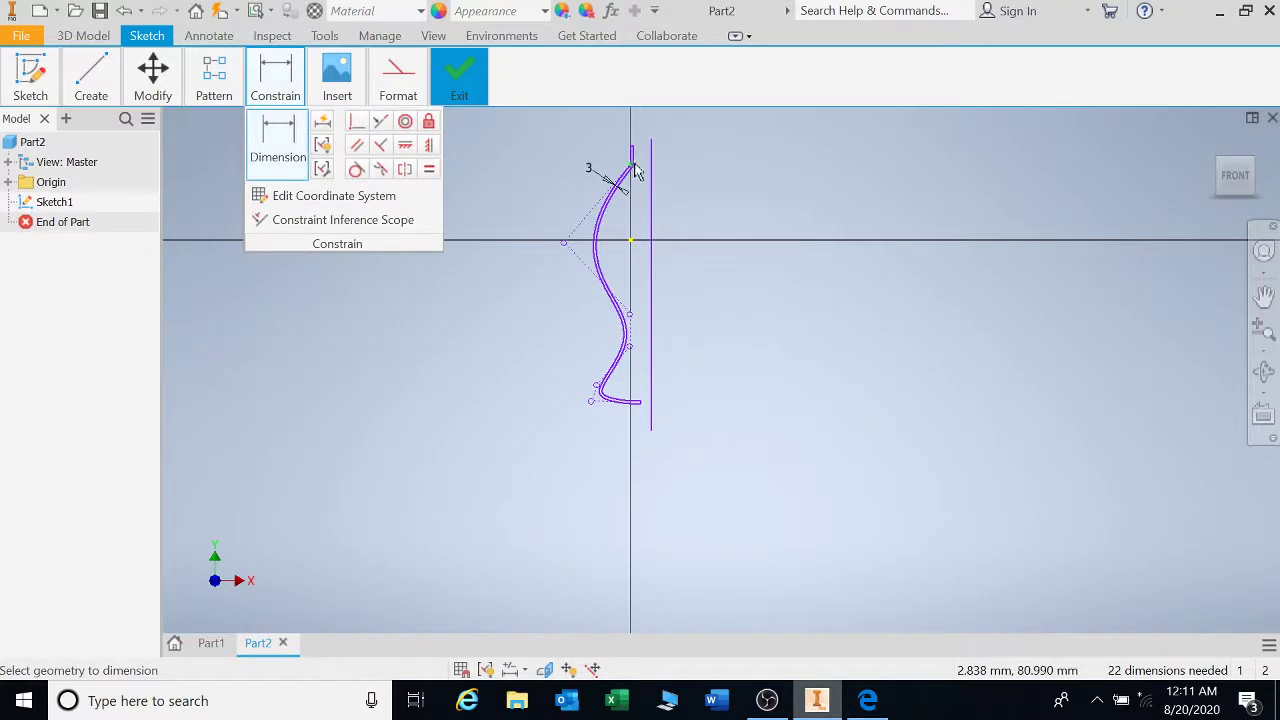
{"action": "scroll", "coordinate": [635, 172], "scroll_direction": "down", "scroll_amount": 2}
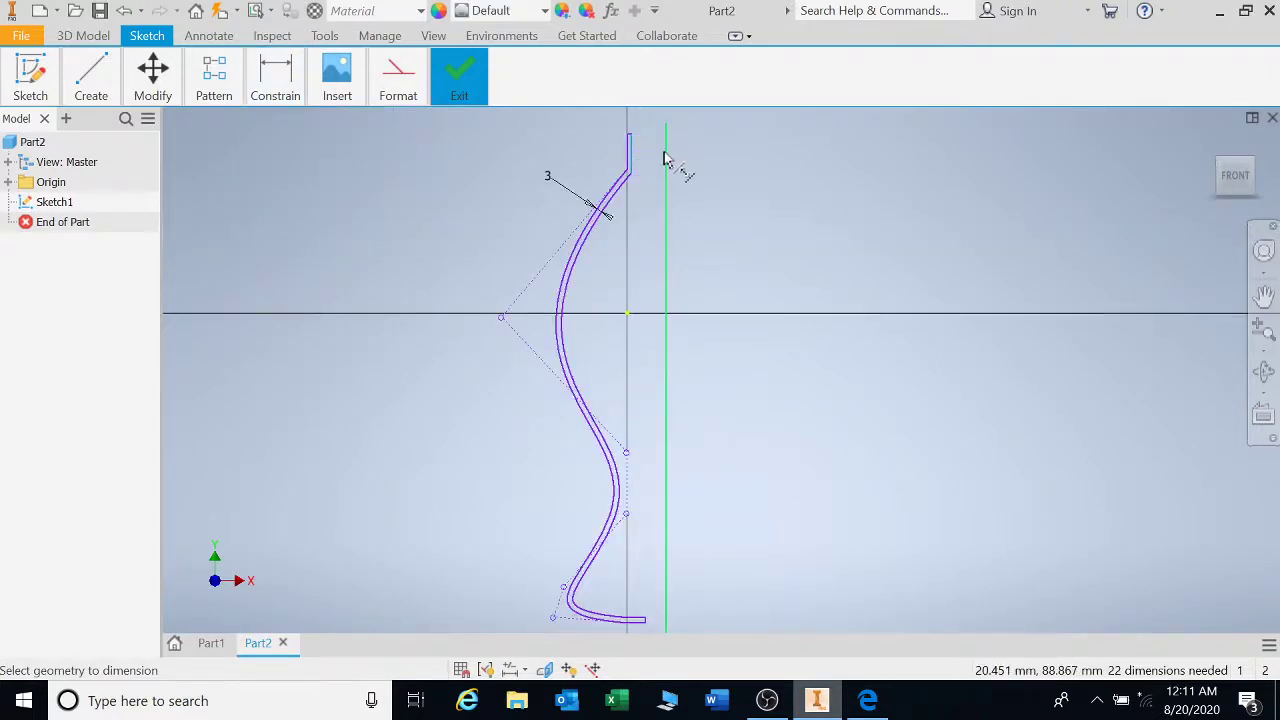
{"action": "left_click", "coordinate": [666, 160]}
{"action": "left_click", "coordinate": [727, 141]}
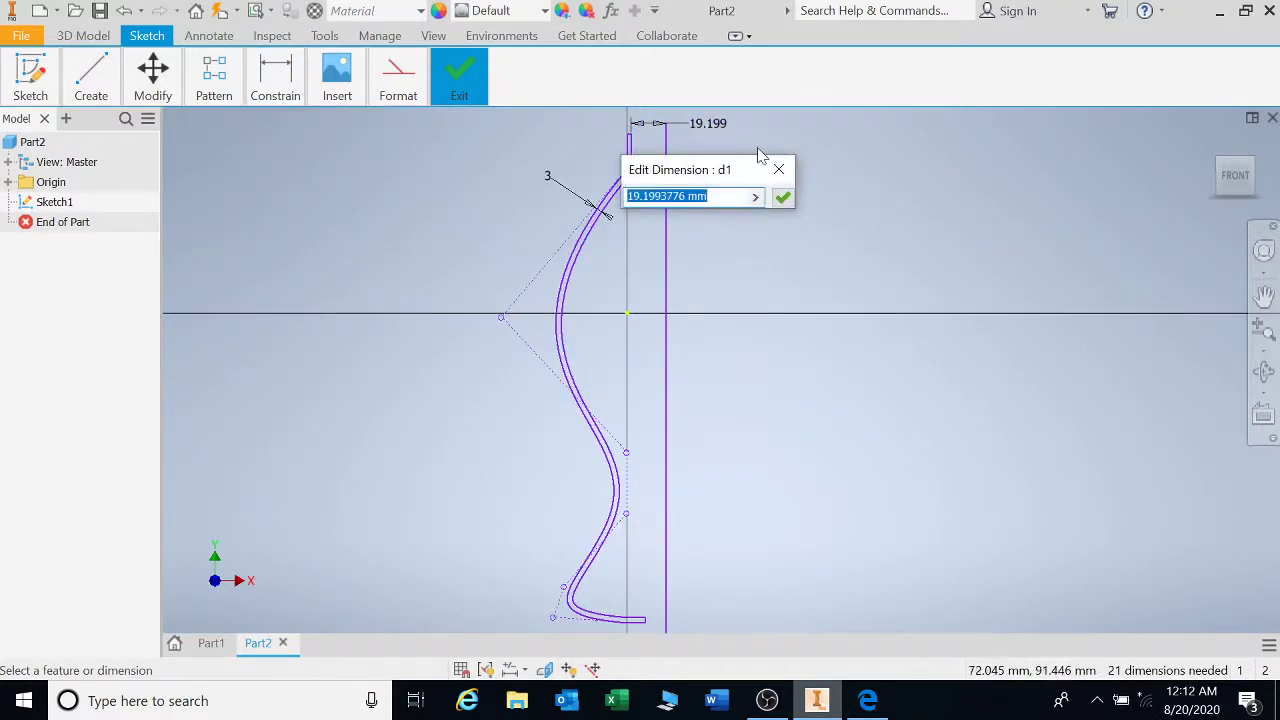
{"action": "type", "text": "20"}
{"action": "key", "text": "Return"}
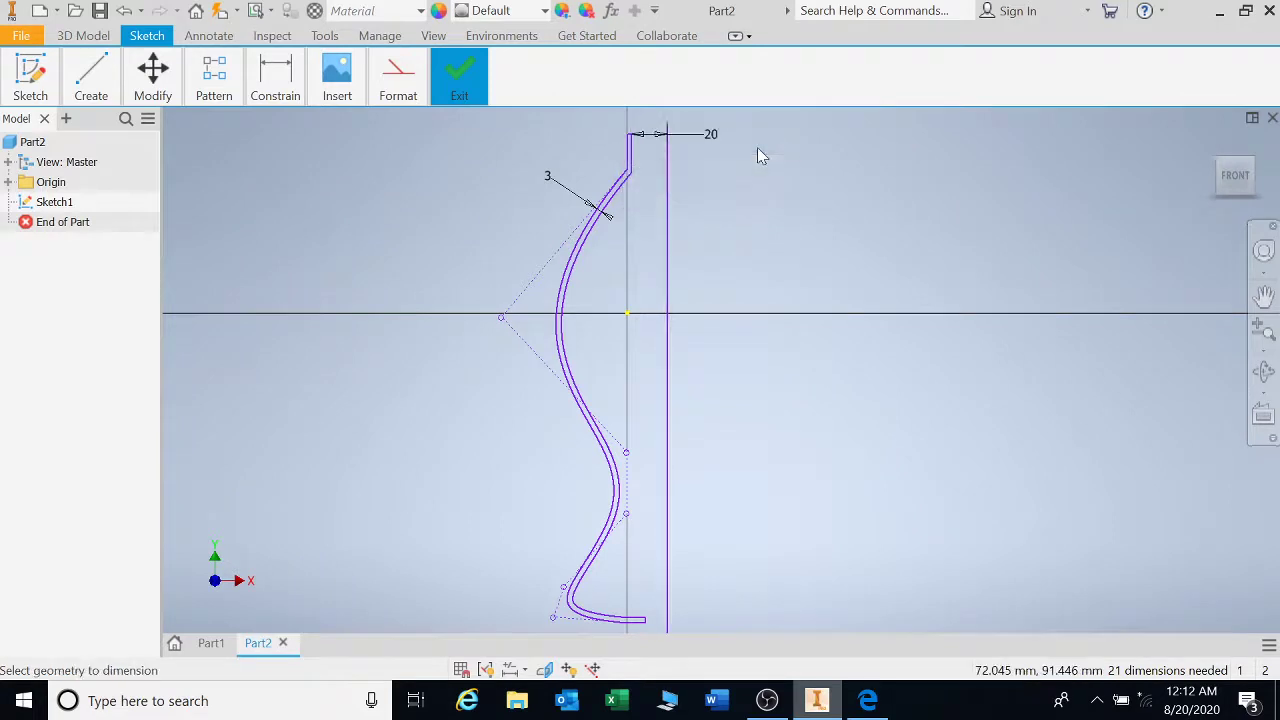
{"action": "scroll", "coordinate": [712, 240], "scroll_direction": "down", "scroll_amount": 2}
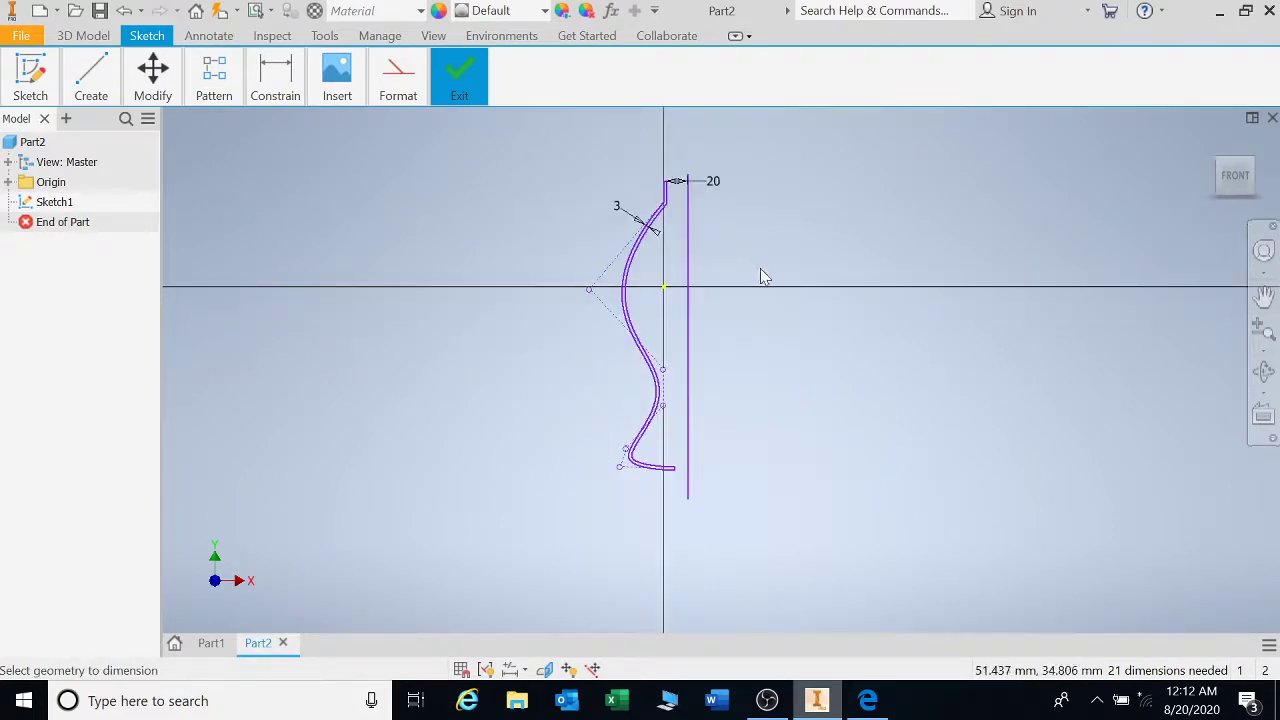
{"action": "key", "text": "r"}
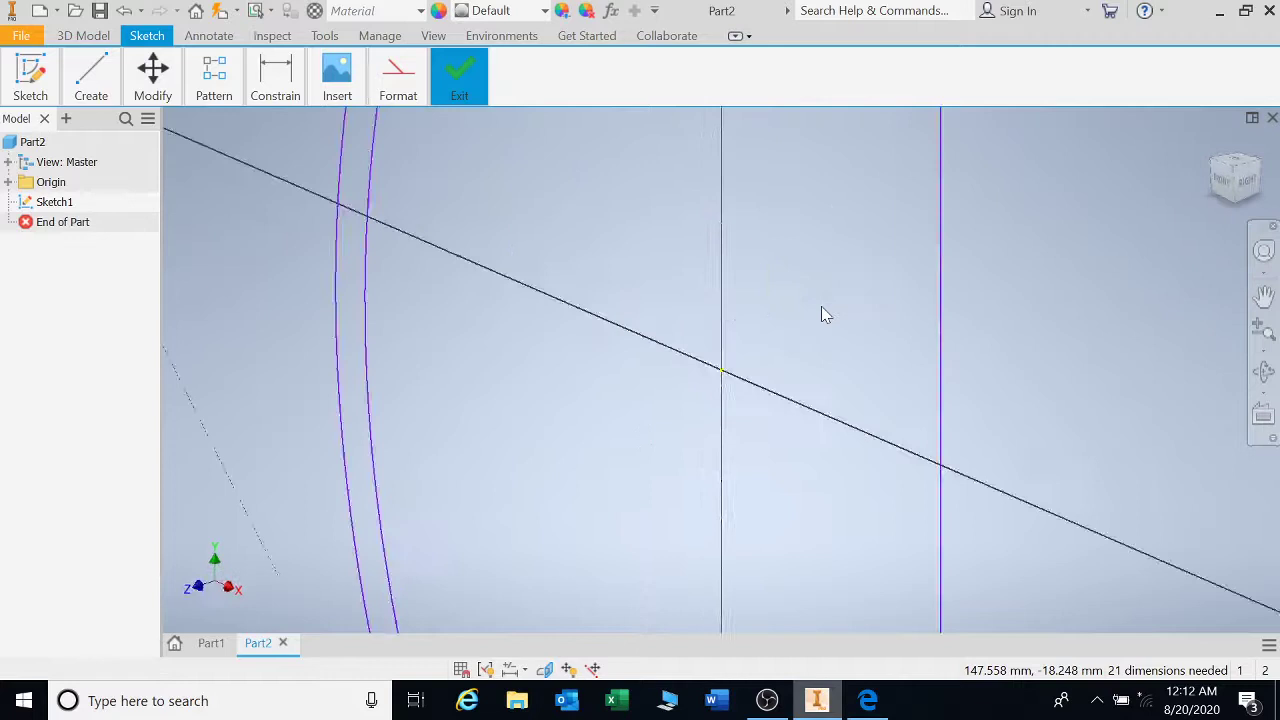
{"action": "scroll", "coordinate": [832, 352], "scroll_direction": "down", "scroll_amount": 1}
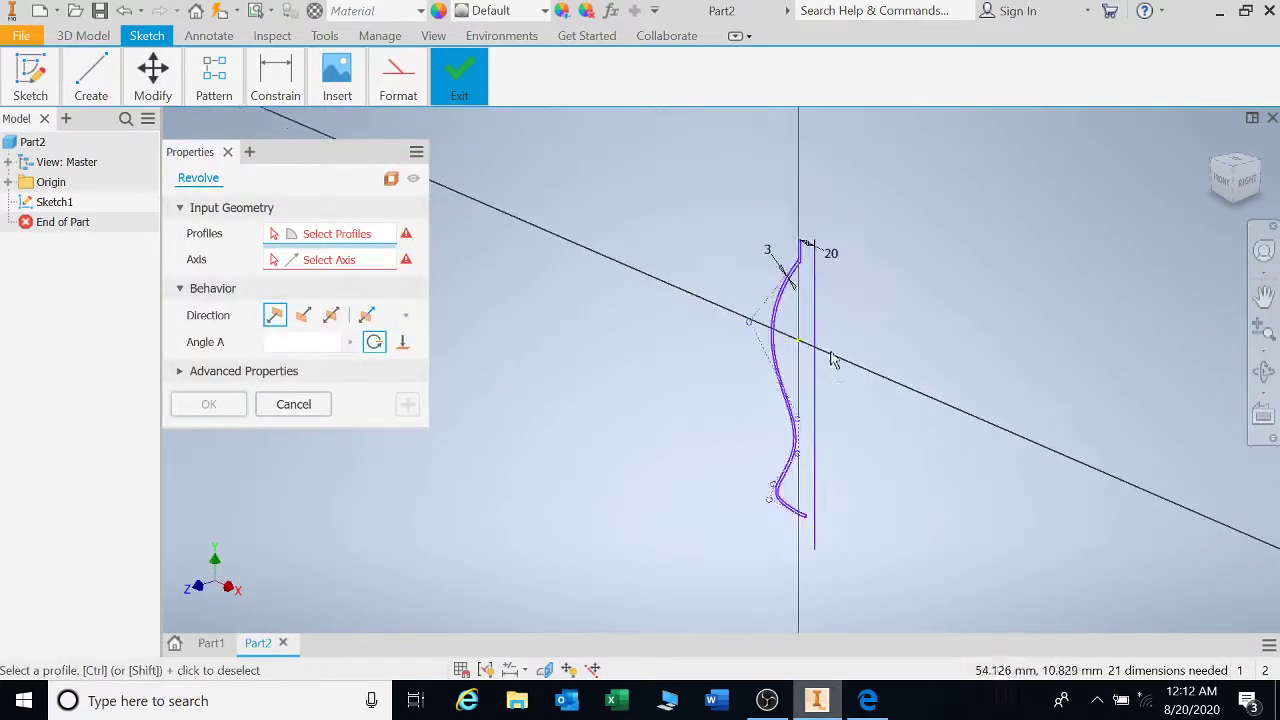
{"action": "scroll", "coordinate": [820, 365], "scroll_direction": "up", "scroll_amount": 1}
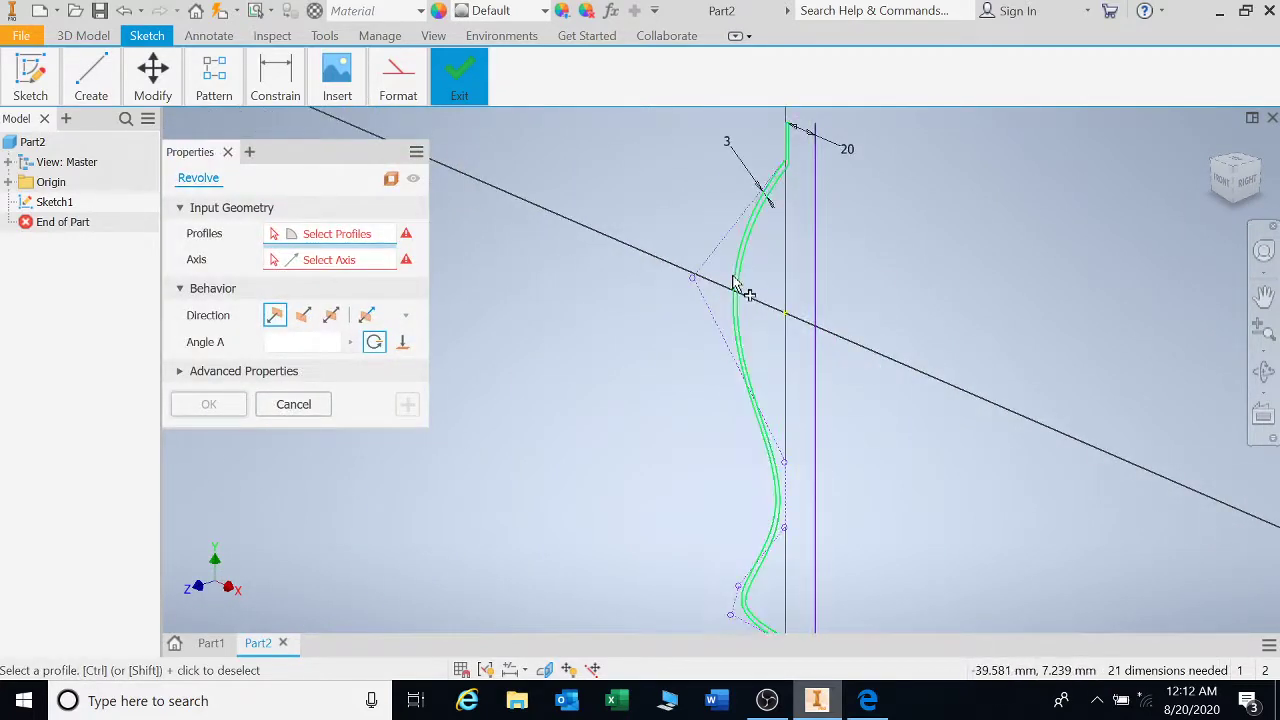
{"action": "scroll", "coordinate": [738, 283], "scroll_direction": "up", "scroll_amount": 2}
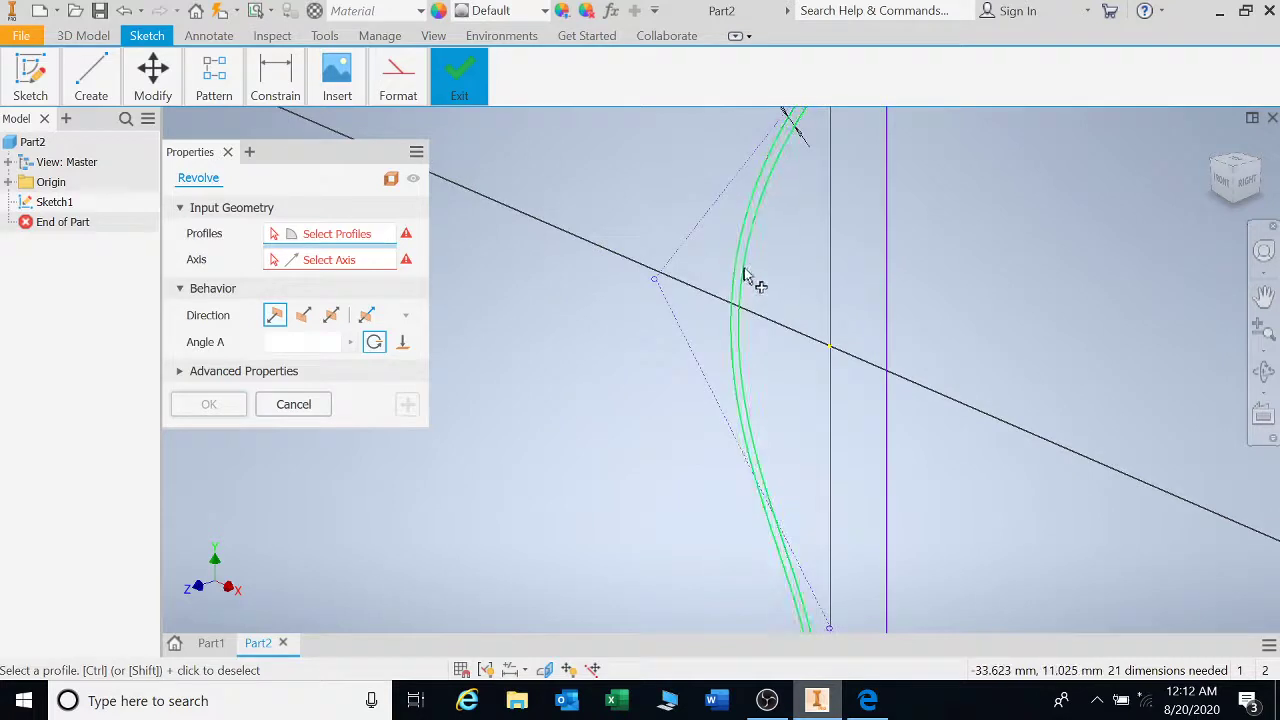
{"action": "scroll", "coordinate": [745, 280], "scroll_direction": "down", "scroll_amount": 3}
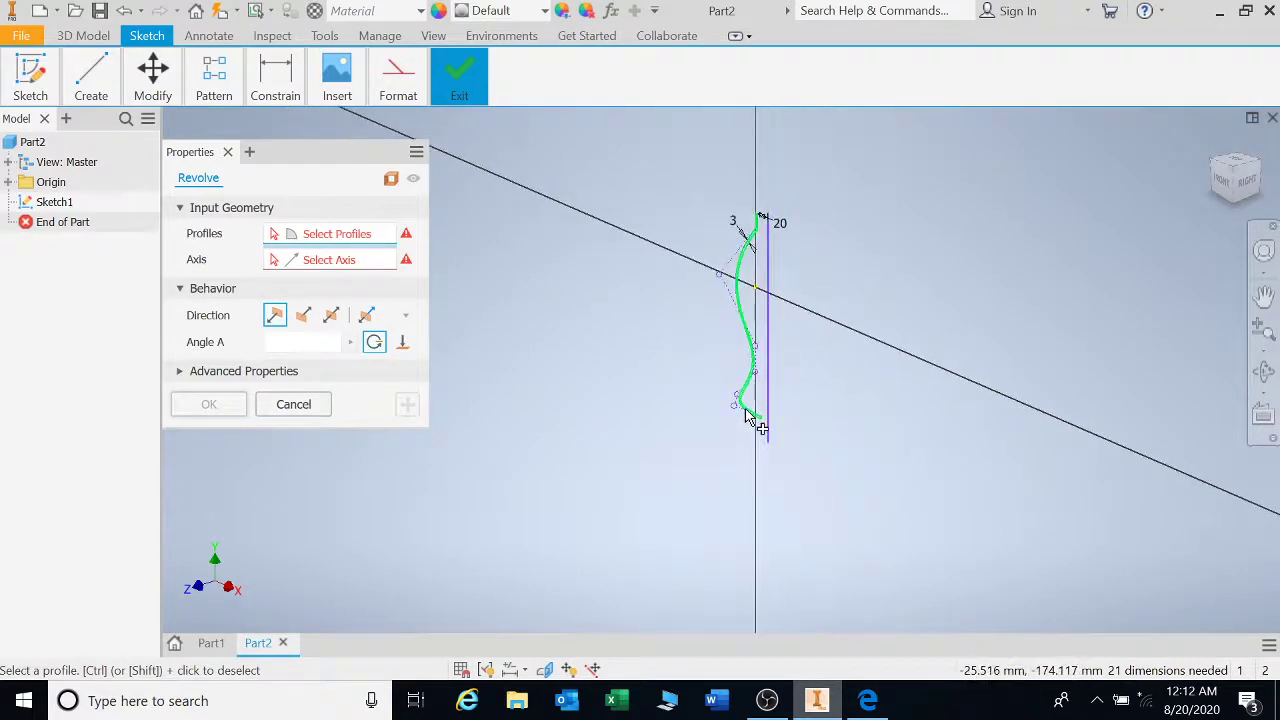
{"action": "scroll", "coordinate": [748, 415], "scroll_direction": "up", "scroll_amount": 3}
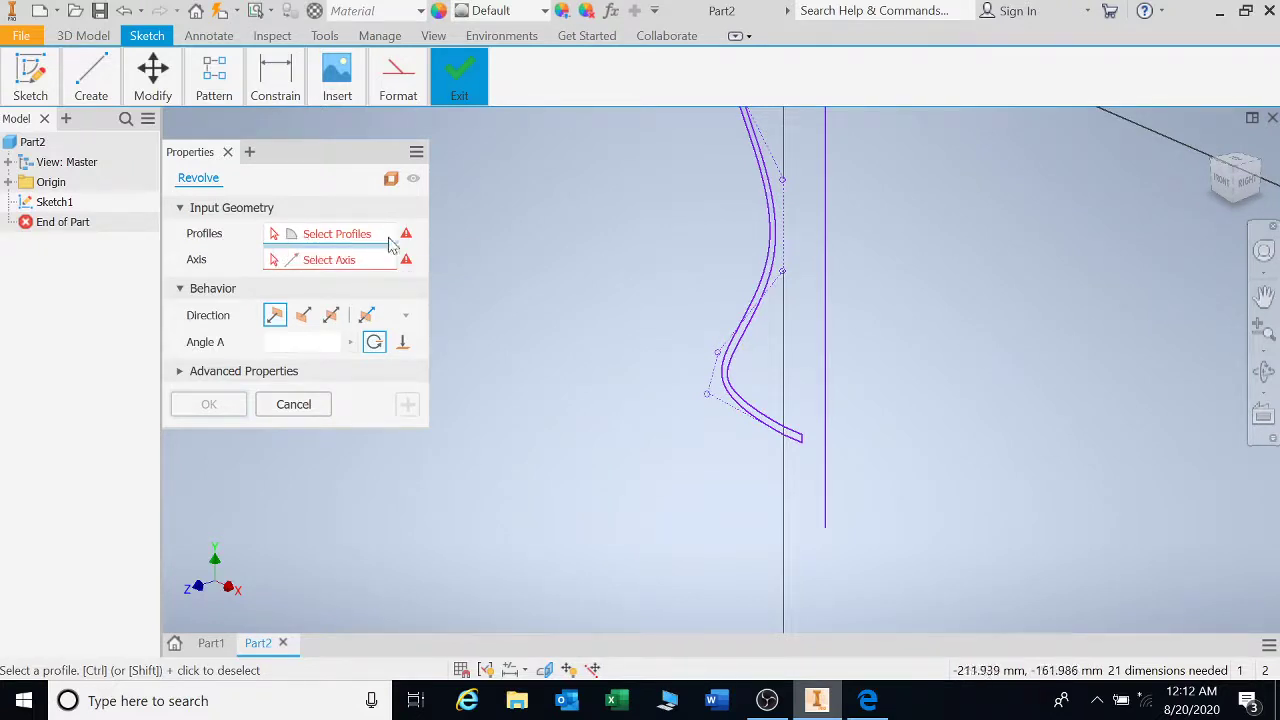
{"action": "key", "text": "Escape"}
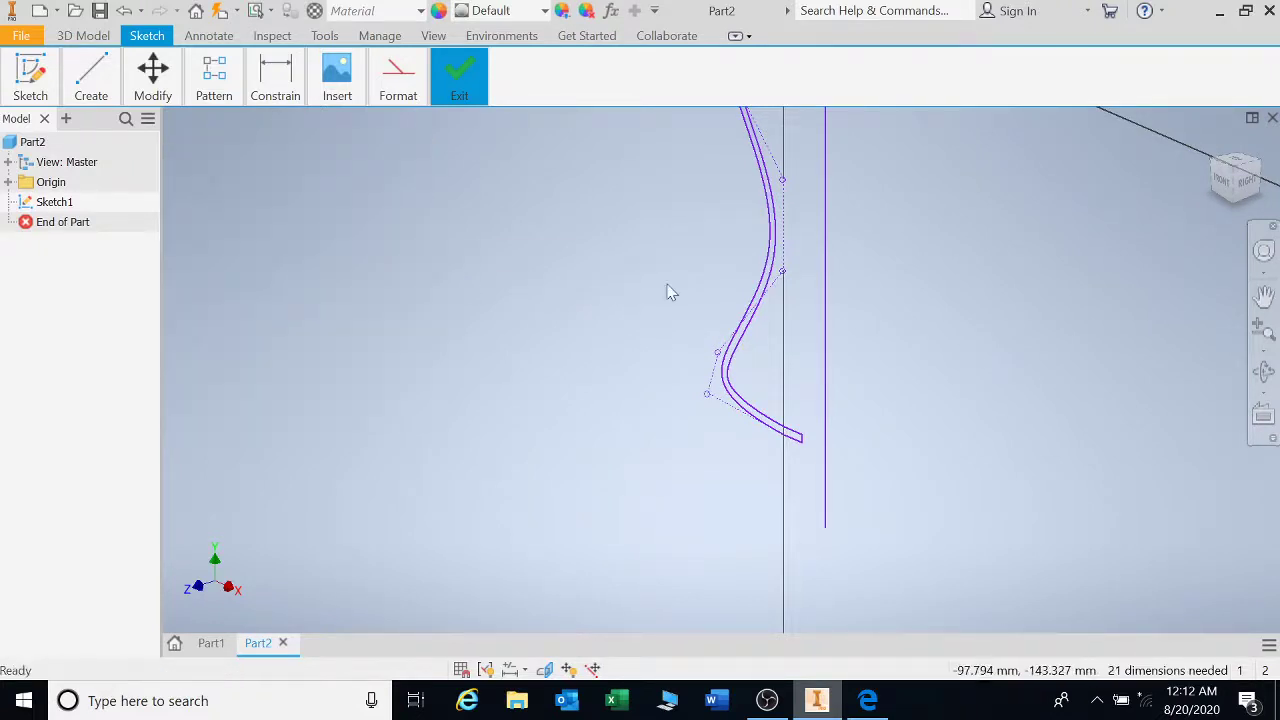
Step: Extend the short top vertical segment of the S-band up to the top corner
{"action": "mouse_move", "coordinate": [666, 289]}
{"action": "middle_mouse_down", "text": "shift"}
{"action": "mouse_move", "coordinate": [754, 386]}
{"action": "mouse_move", "coordinate": [706, 411]}
{"action": "mouse_move", "coordinate": [672, 355]}
{"action": "middle_mouse_up", "text": "shift"}
{"action": "scroll", "coordinate": [665, 320], "scroll_direction": "up", "scroll_amount": 5}
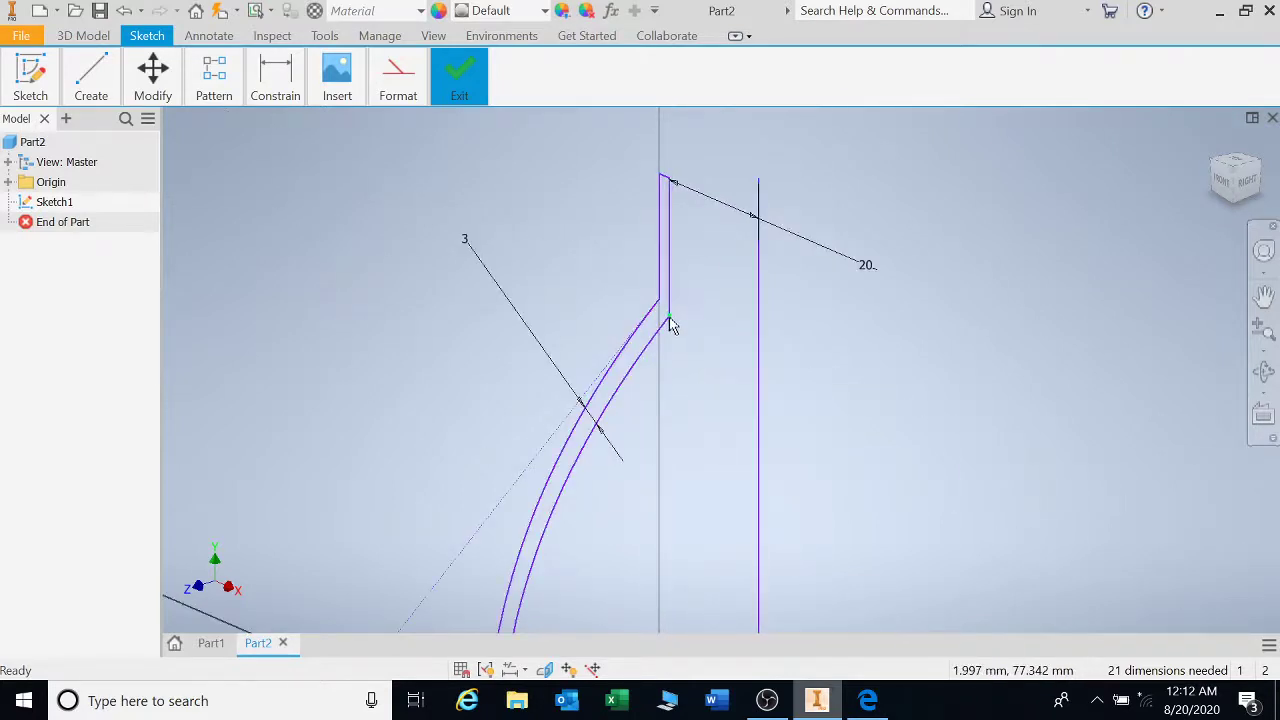
{"action": "scroll", "coordinate": [669, 317], "scroll_direction": "down", "scroll_amount": 3}
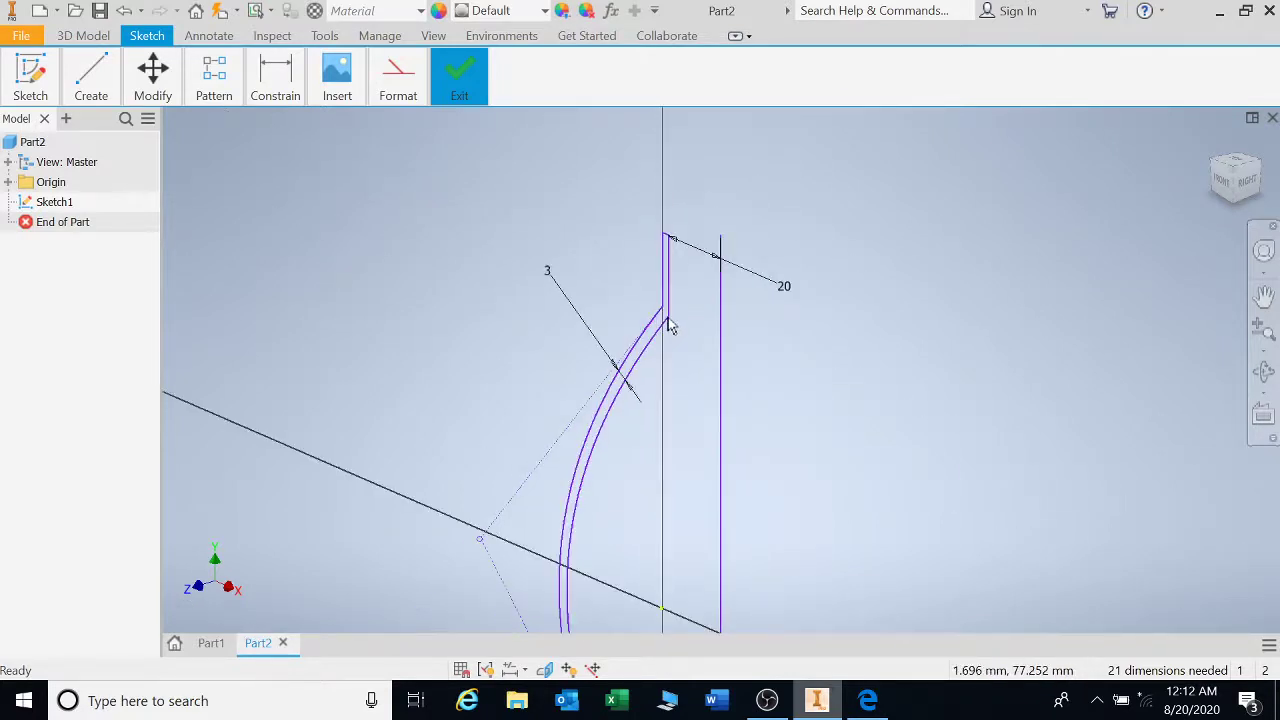
{"action": "scroll", "coordinate": [669, 326], "scroll_direction": "down", "scroll_amount": 2}
{"action": "left_click", "coordinate": [262, 80]}
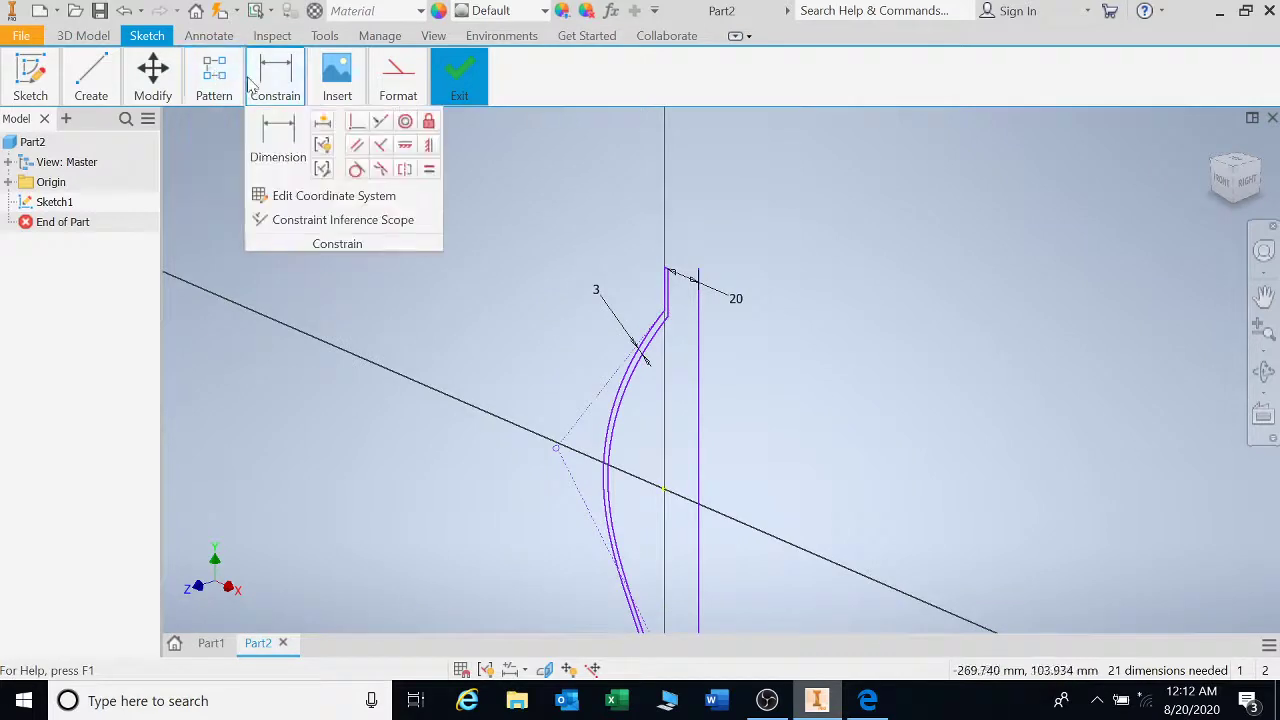
{"action": "left_click", "coordinate": [165, 95]}
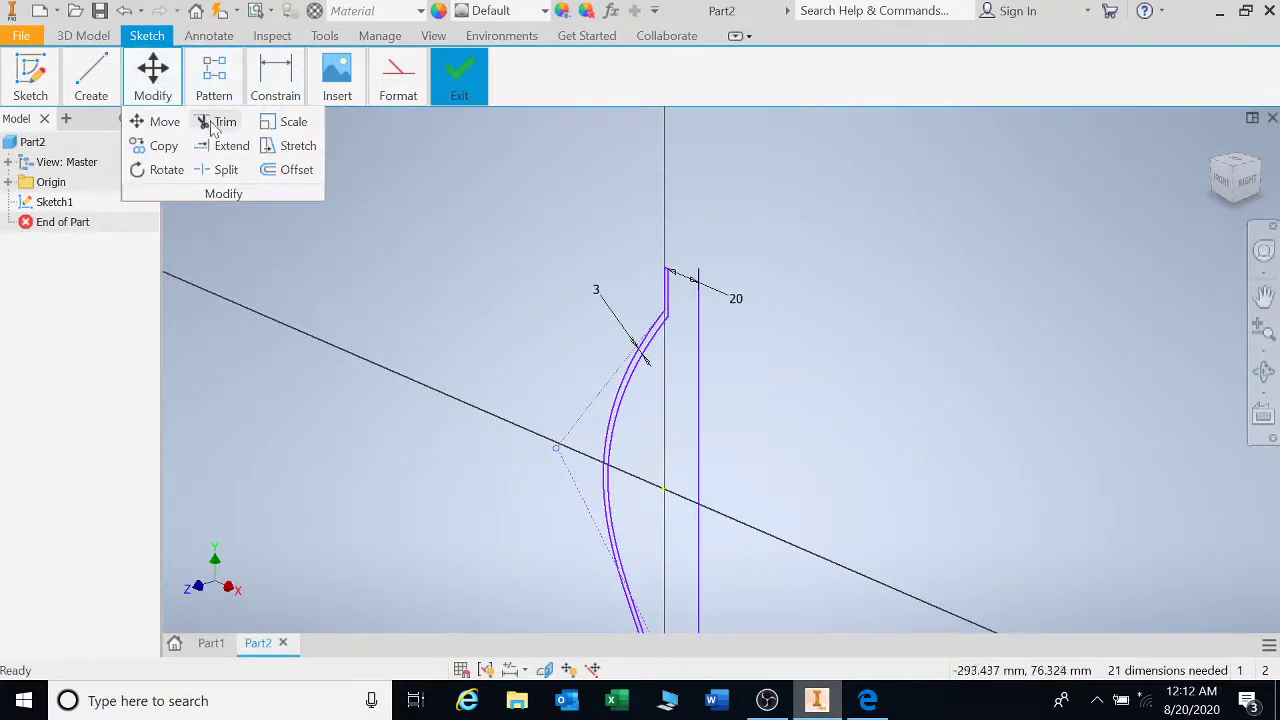
{"action": "left_click", "coordinate": [205, 145]}
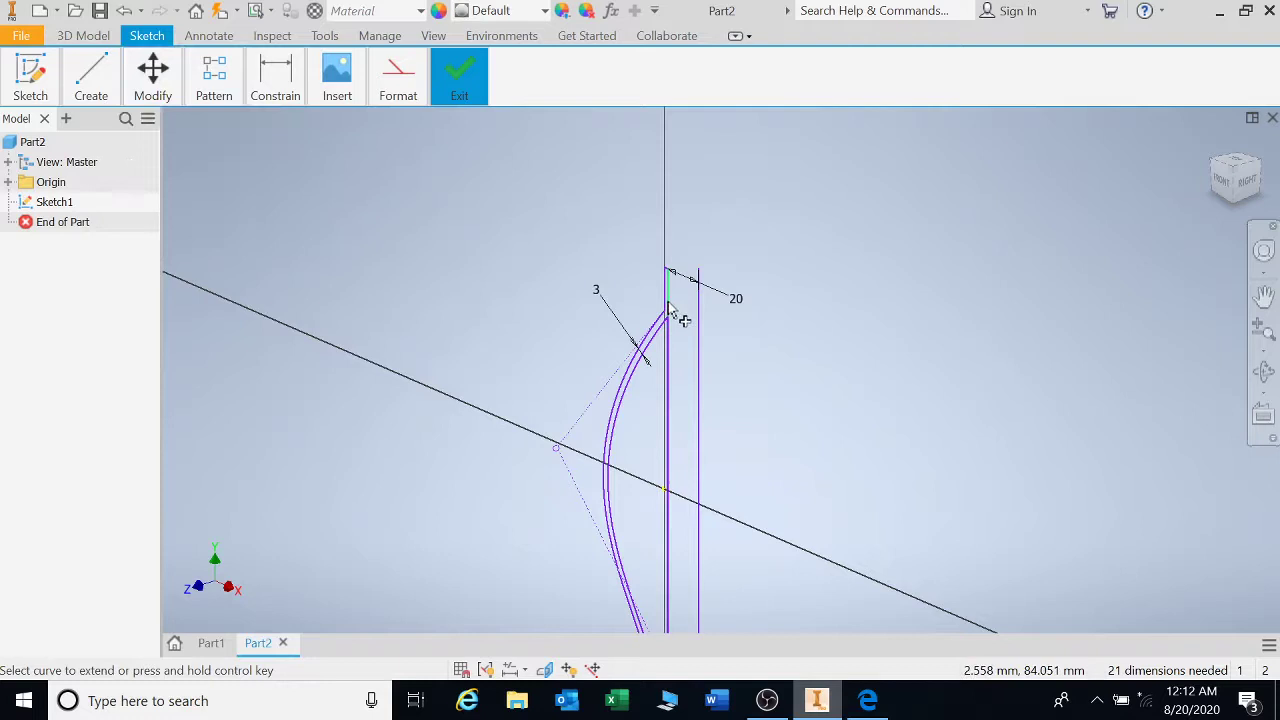
{"action": "scroll", "coordinate": [666, 303], "scroll_direction": "up", "scroll_amount": 3}
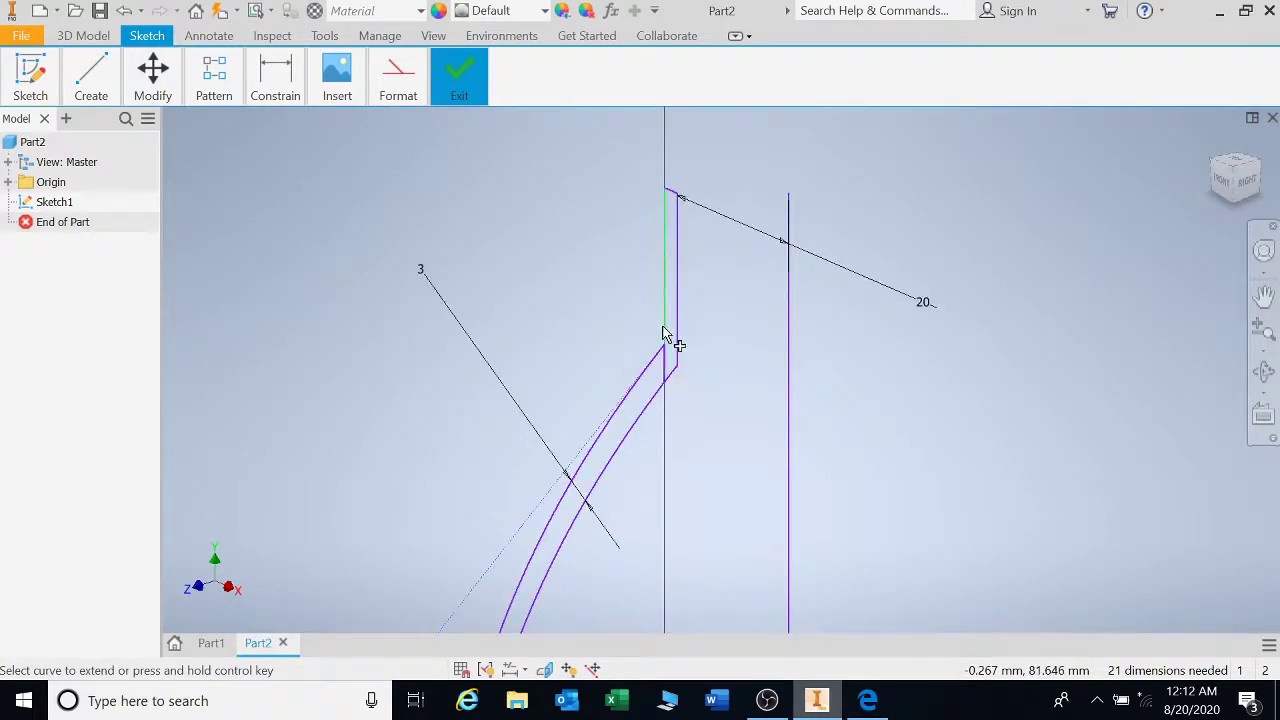
{"action": "left_click", "coordinate": [667, 193]}
{"action": "scroll", "coordinate": [700, 387], "scroll_direction": "down", "scroll_amount": 2}
{"action": "middle_click_drag", "start_coordinate": [700, 387], "coordinate": [691, 317]}
{"action": "scroll", "coordinate": [714, 286], "scroll_direction": "down", "scroll_amount": 2}
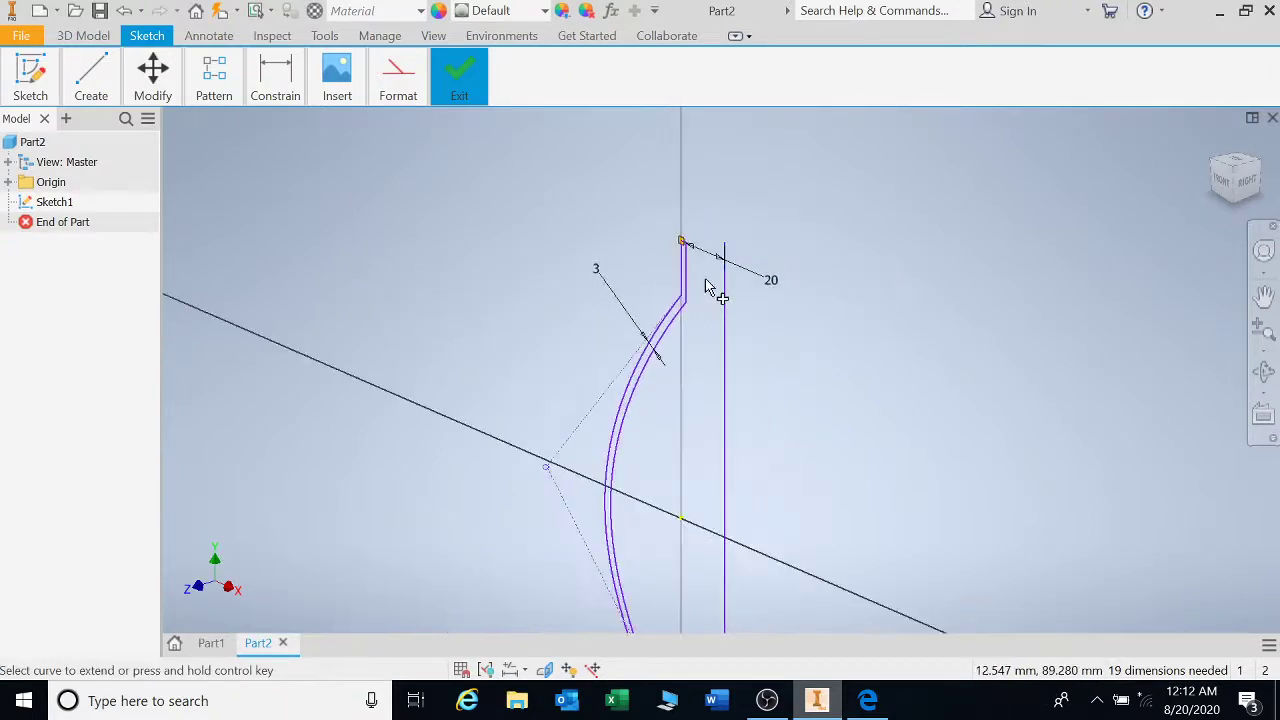
{"action": "scroll", "coordinate": [694, 343], "scroll_direction": "down", "scroll_amount": 2}
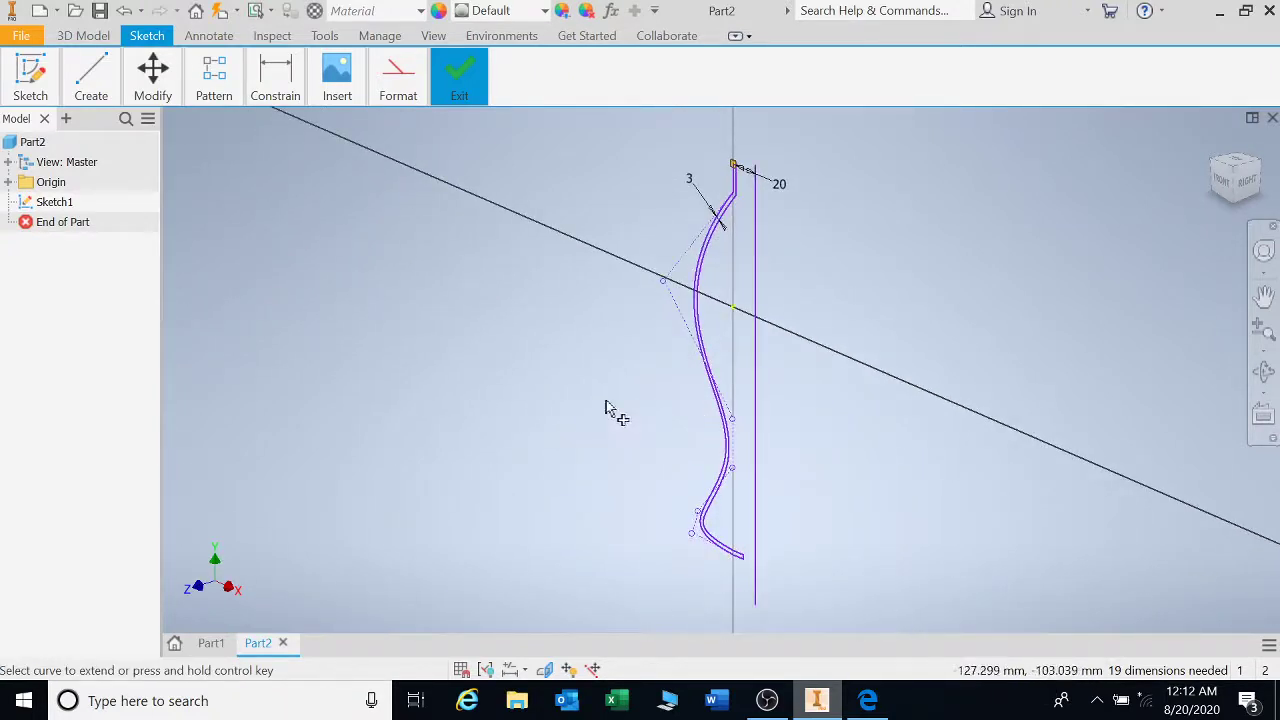
Step: Revolve the S-band profile 360° around the vertical line to form the vase solid
{"action": "key", "text": "r"}
{"action": "scroll", "coordinate": [733, 455], "scroll_direction": "up", "scroll_amount": 2}
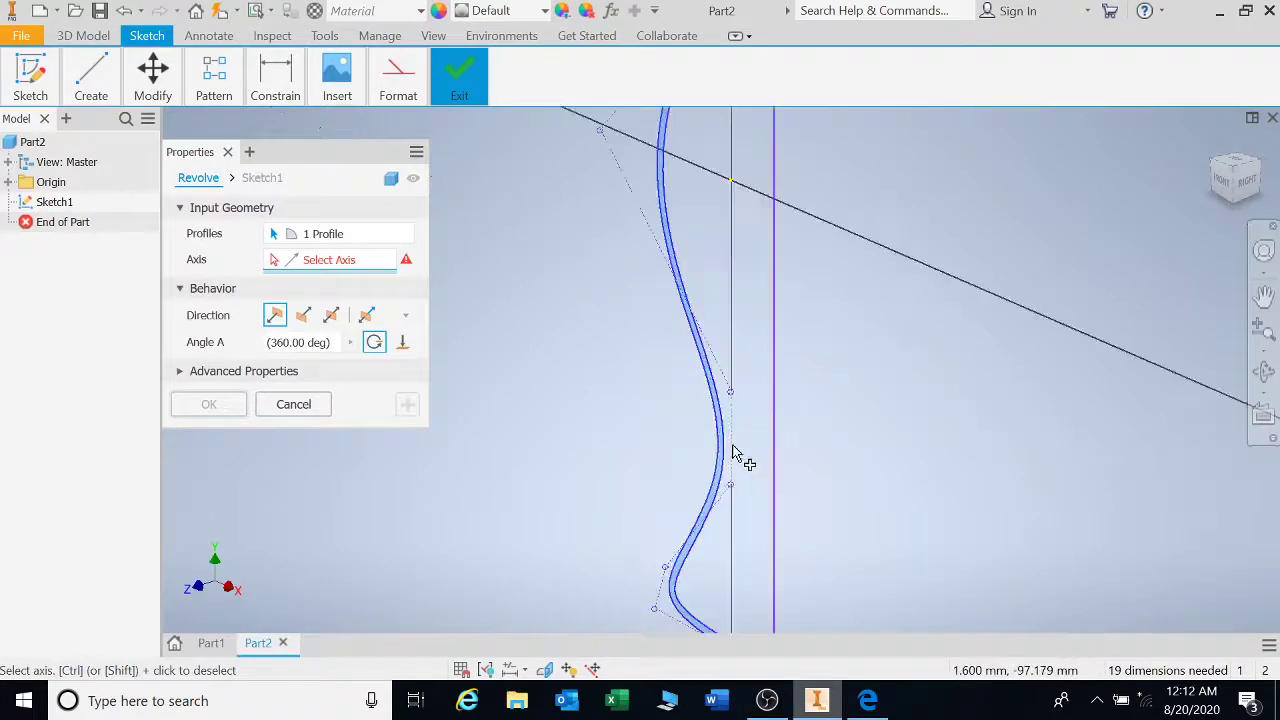
{"action": "scroll", "coordinate": [714, 428], "scroll_direction": "down", "scroll_amount": 2}
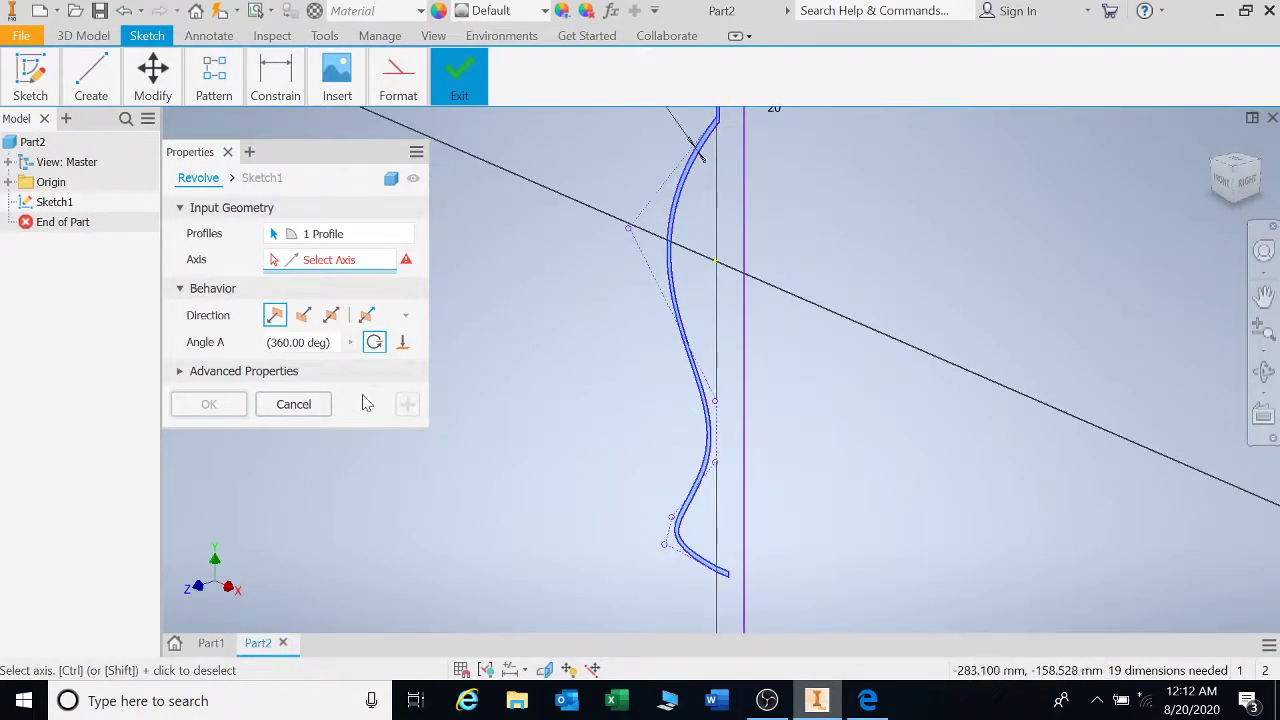
{"action": "left_click", "coordinate": [745, 333]}
{"action": "scroll", "coordinate": [849, 449], "scroll_direction": "down", "scroll_amount": 1}
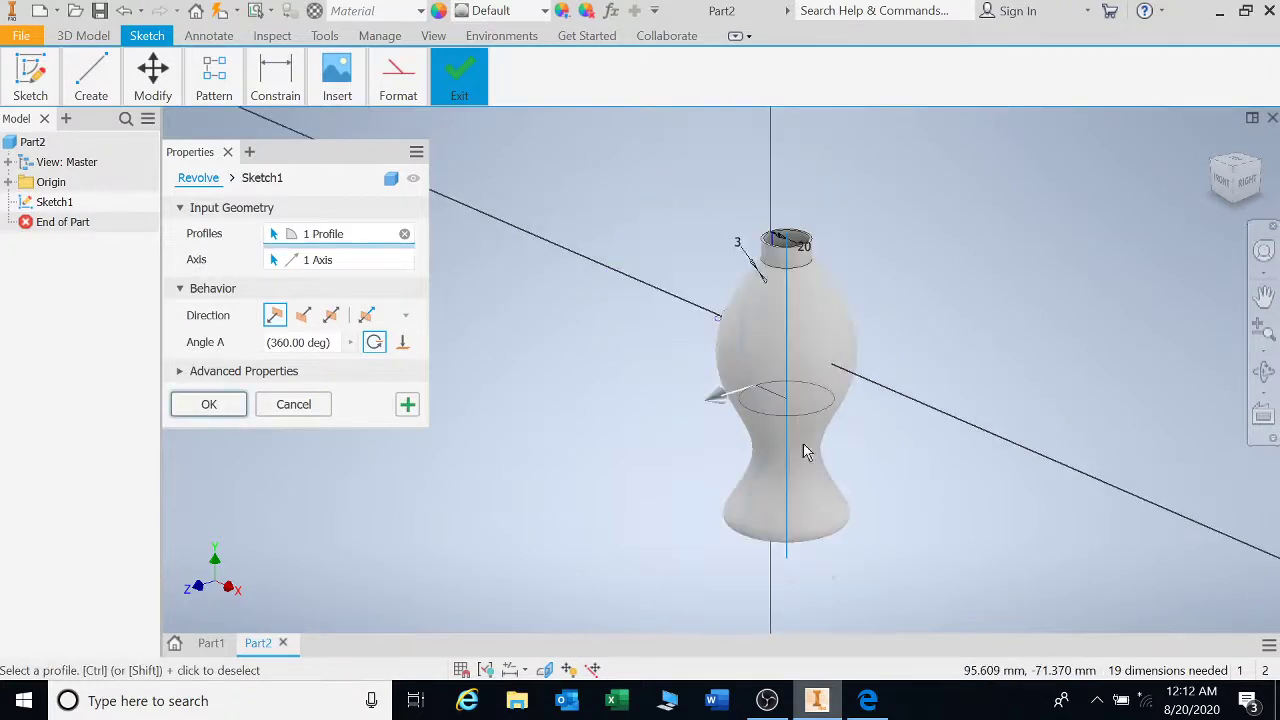
{"action": "left_click", "coordinate": [209, 404]}
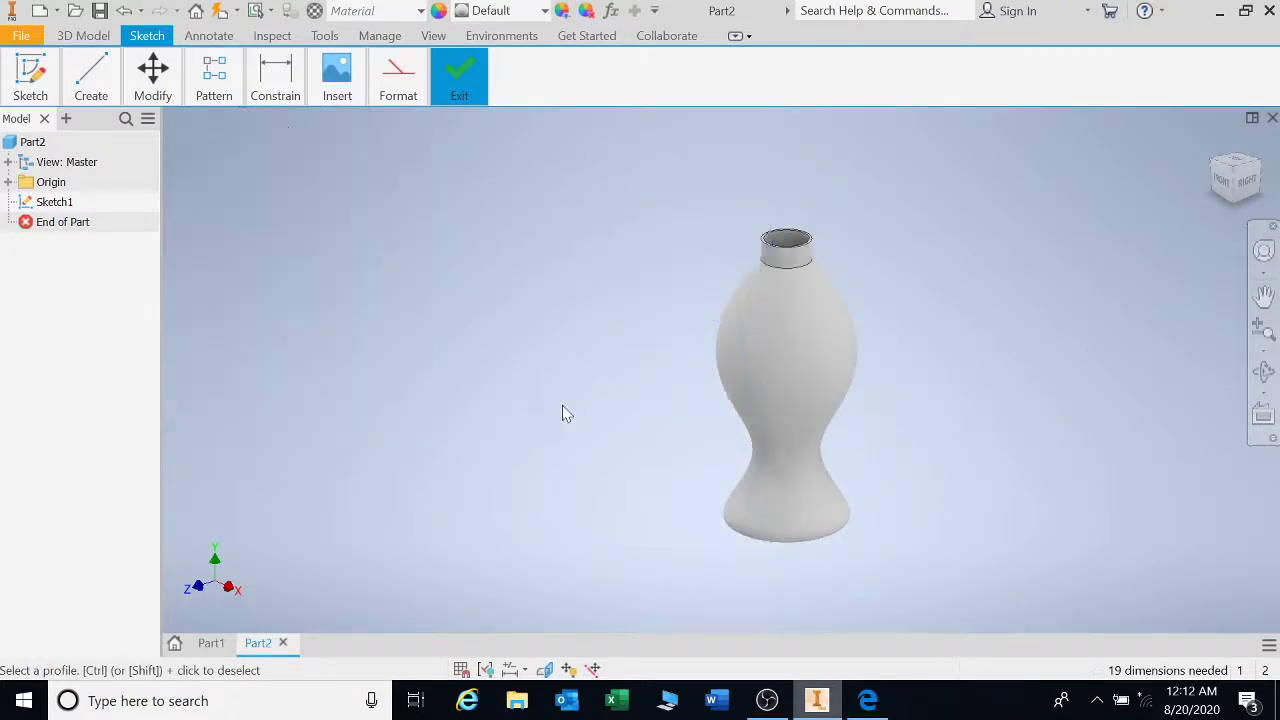
Step: Orbit freely around the finished vase to inspect it from several angles
{"action": "left_click", "coordinate": [1264, 371]}
{"action": "left_click_drag", "start_coordinate": [769, 333], "coordinate": [663, 240]}
{"action": "scroll", "coordinate": [737, 422], "scroll_direction": "up", "scroll_amount": 3}
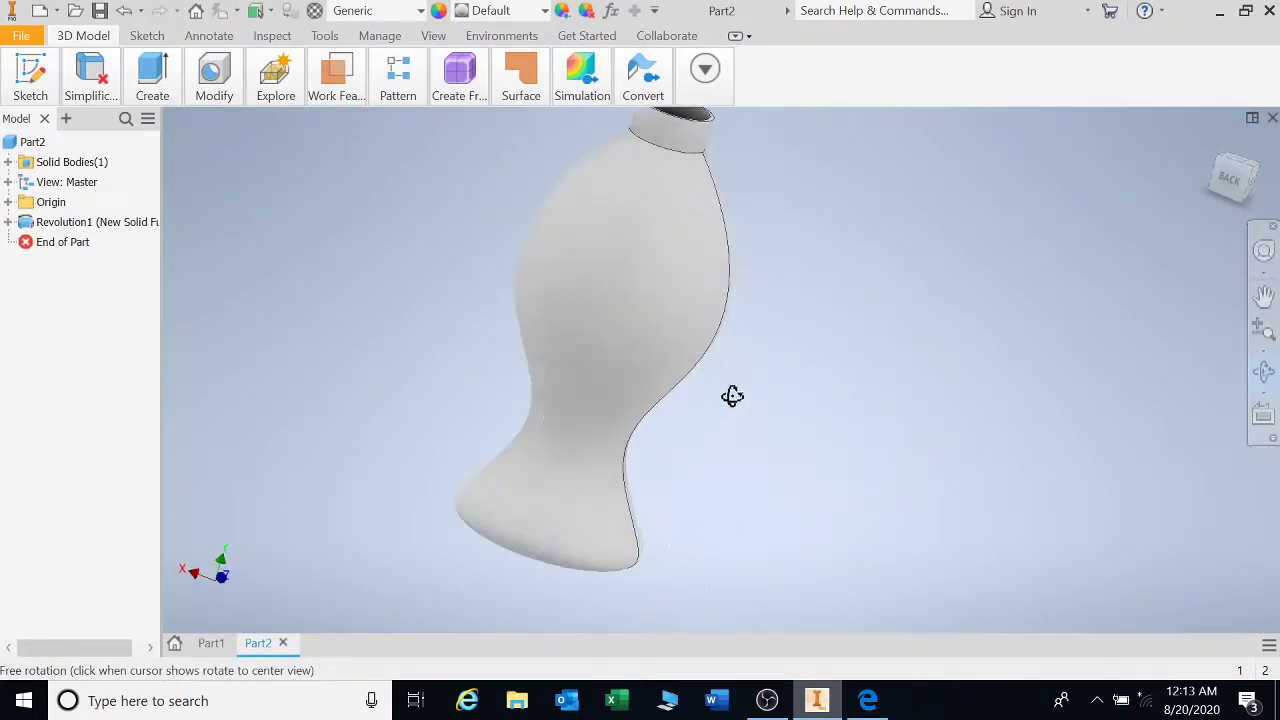
{"action": "middle_click_drag", "start_coordinate": [723, 326], "coordinate": [722, 367]}
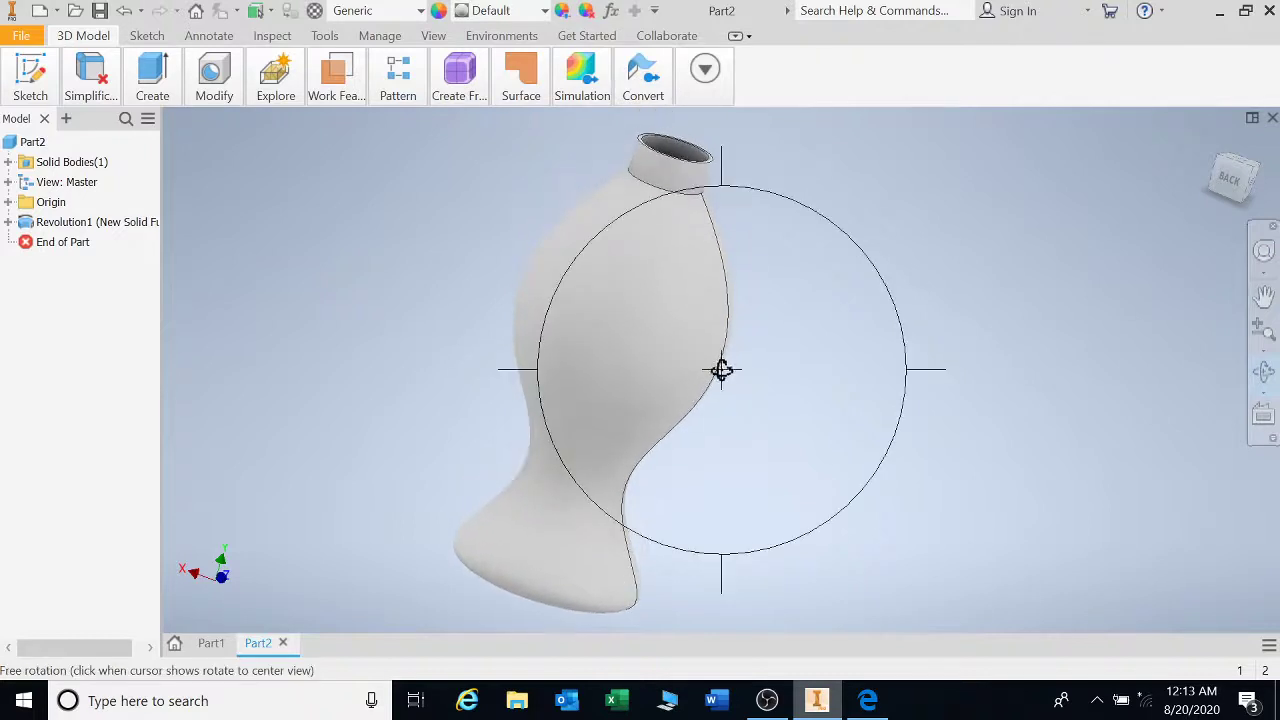
{"action": "left_click_drag", "start_coordinate": [701, 422], "coordinate": [957, 470]}
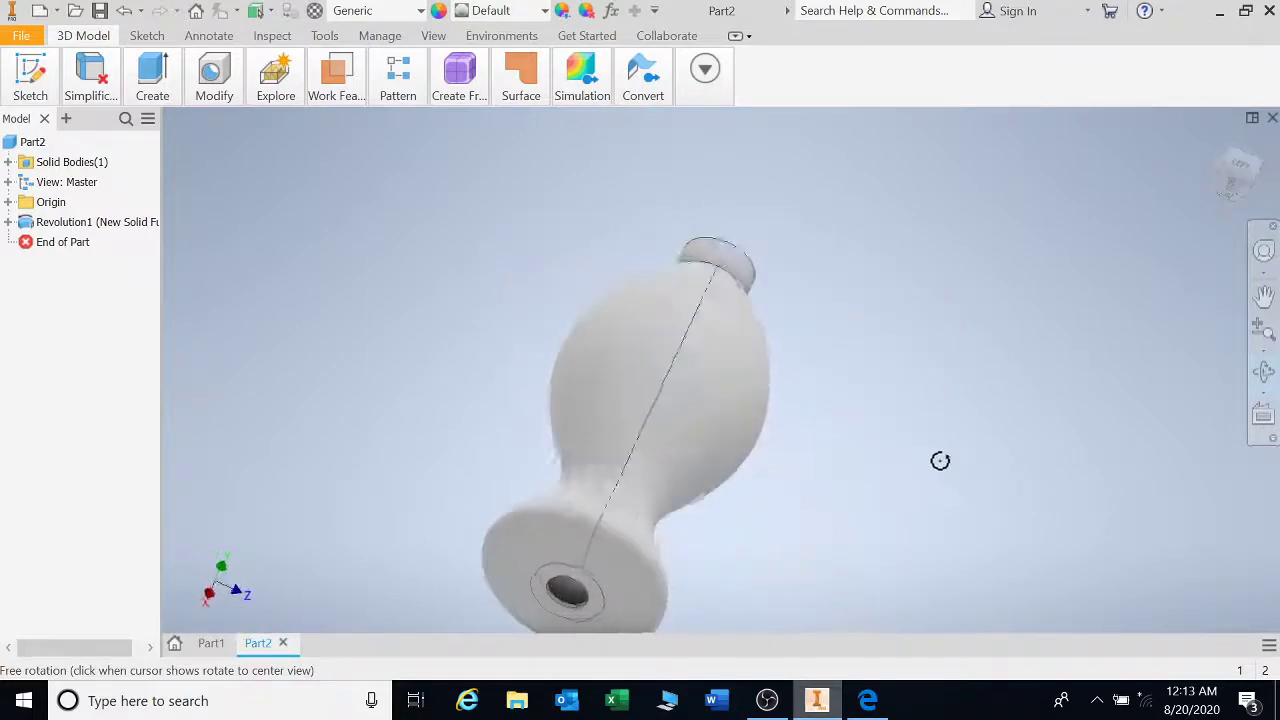
Step: Close Part2, saving its changes under the current name
{"action": "left_click", "coordinate": [1272, 119]}
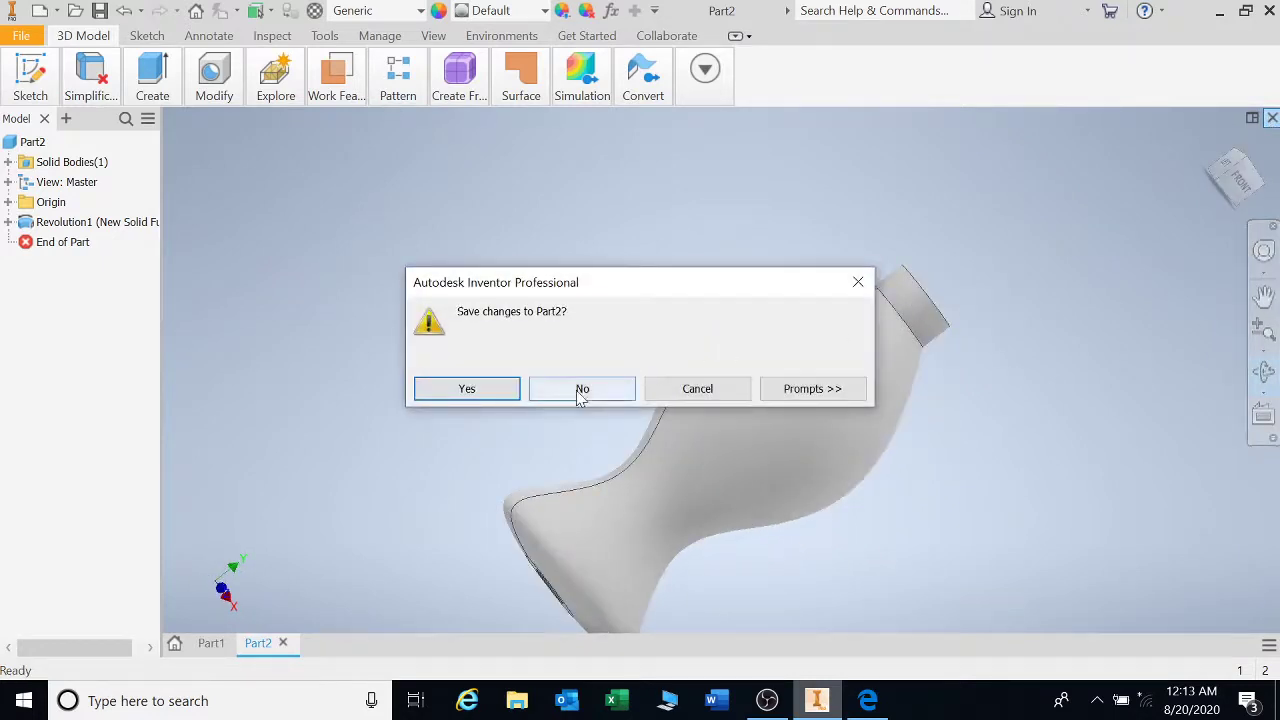
{"action": "left_click", "coordinate": [490, 395]}
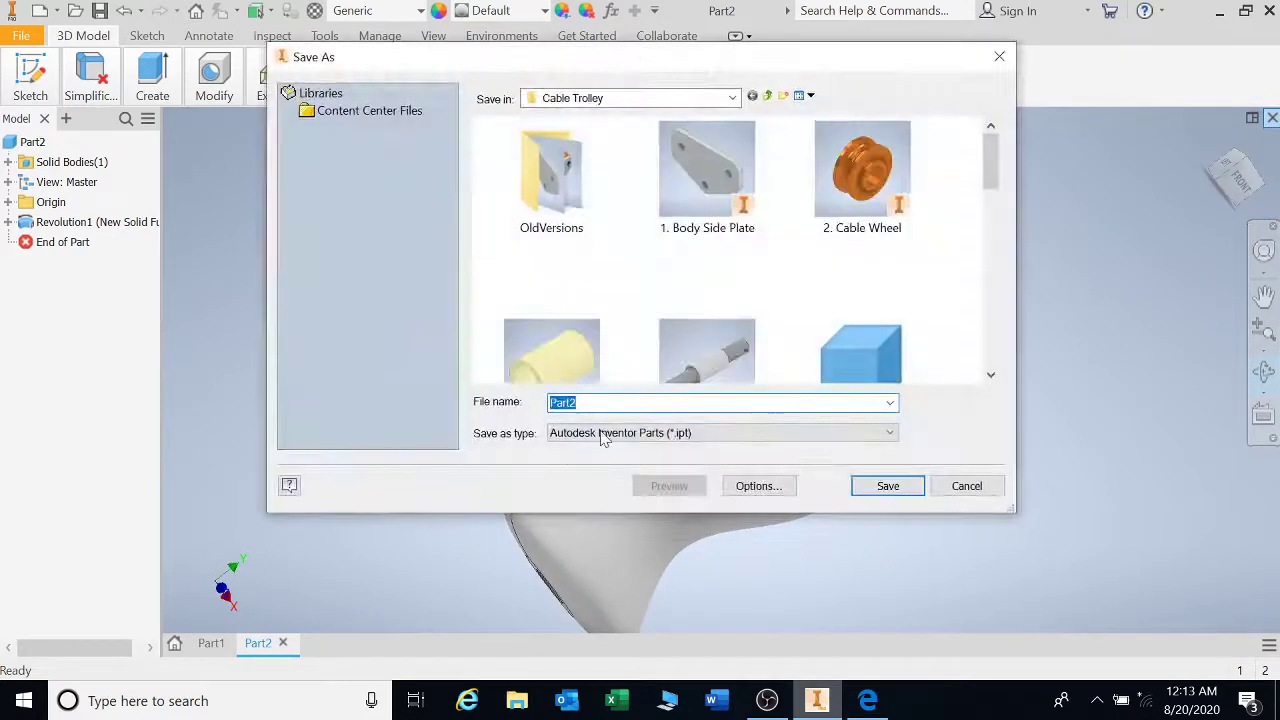
{"action": "left_click", "coordinate": [887, 486]}
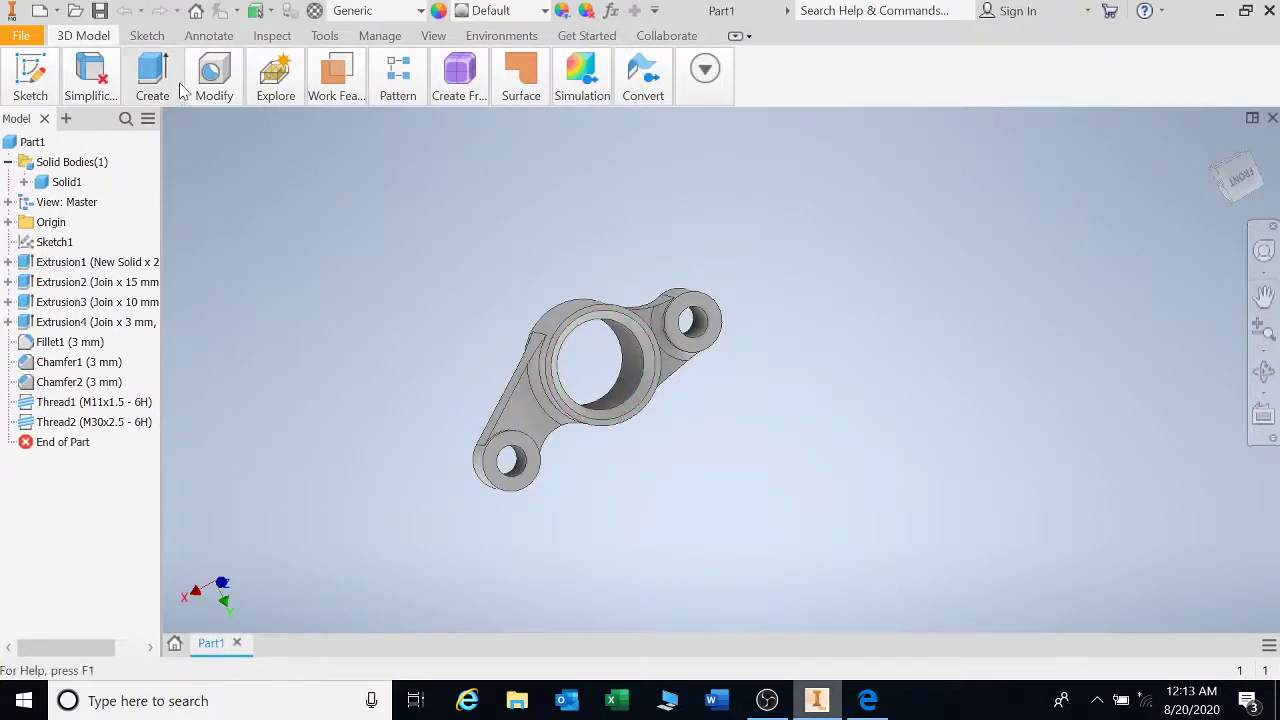
{"action": "scroll", "coordinate": [672, 375], "scroll_direction": "up", "scroll_amount": 3}
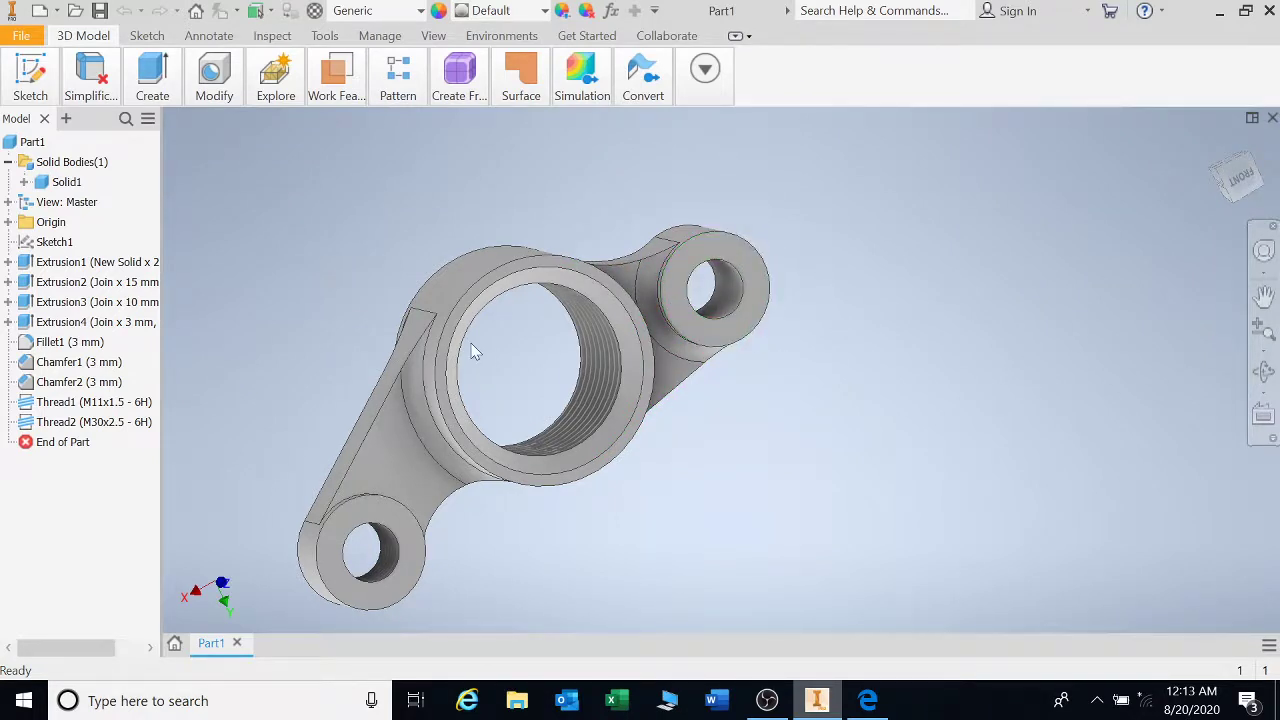
{"action": "mouse_move", "coordinate": [160, 82]}
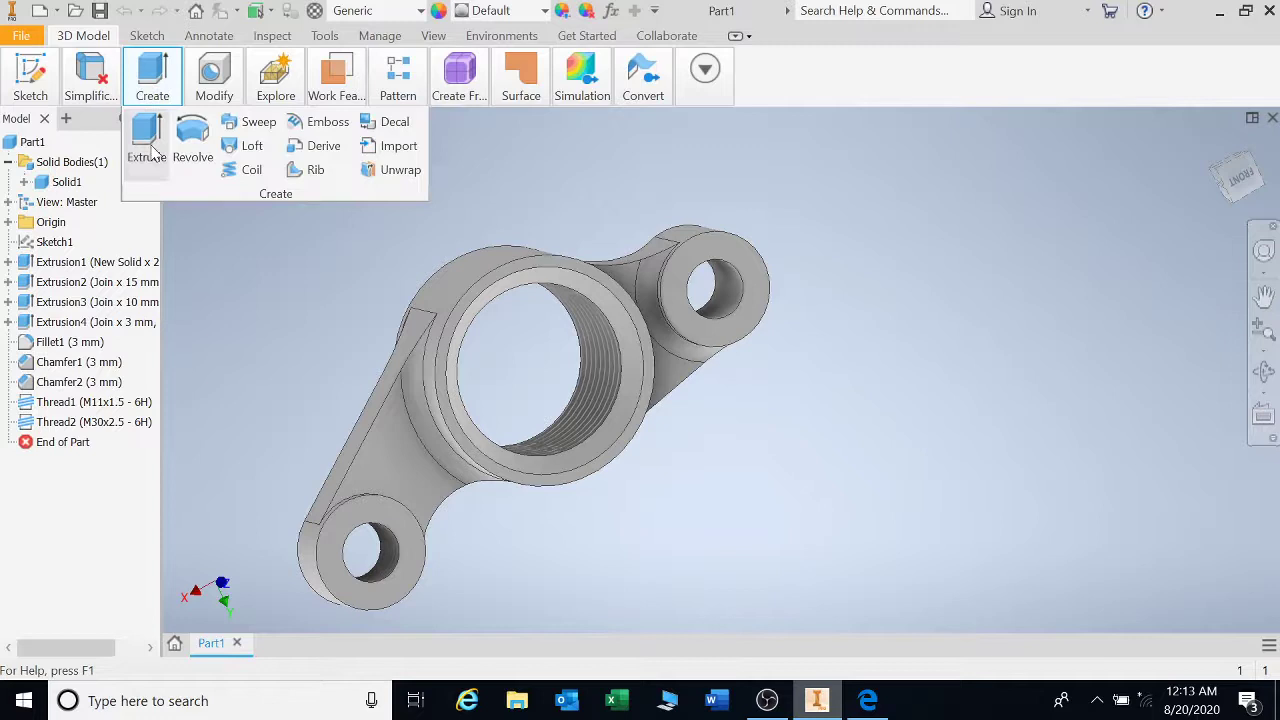
{"action": "mouse_move", "coordinate": [36, 98]}
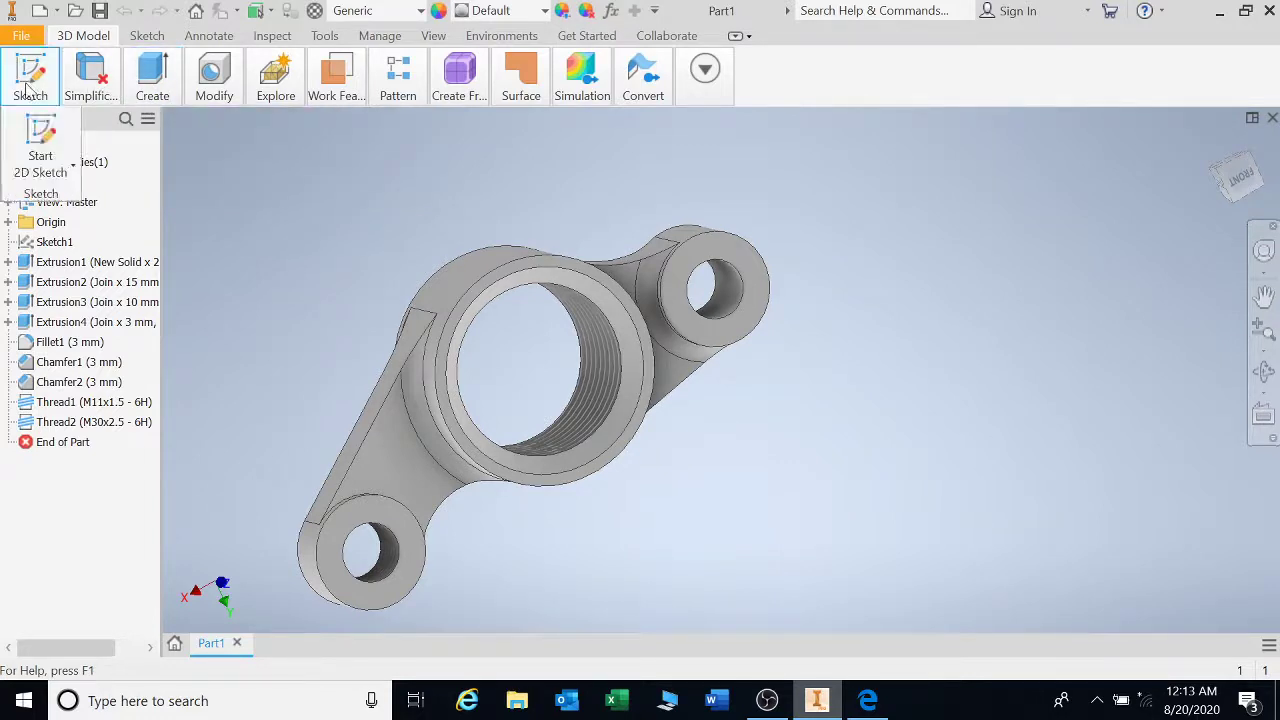
Step: Start a sketch on the small boss face with a 6 mm circle at the origin
{"action": "left_click", "coordinate": [36, 125]}
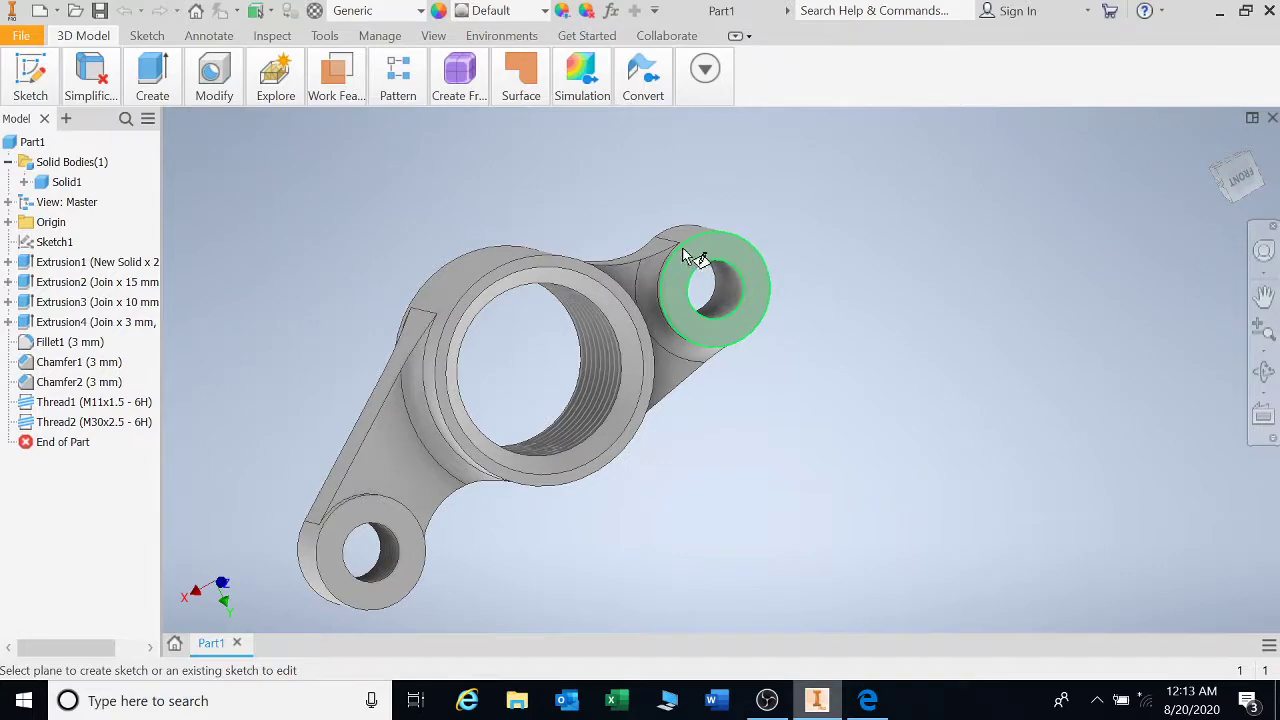
{"action": "left_click", "coordinate": [762, 276]}
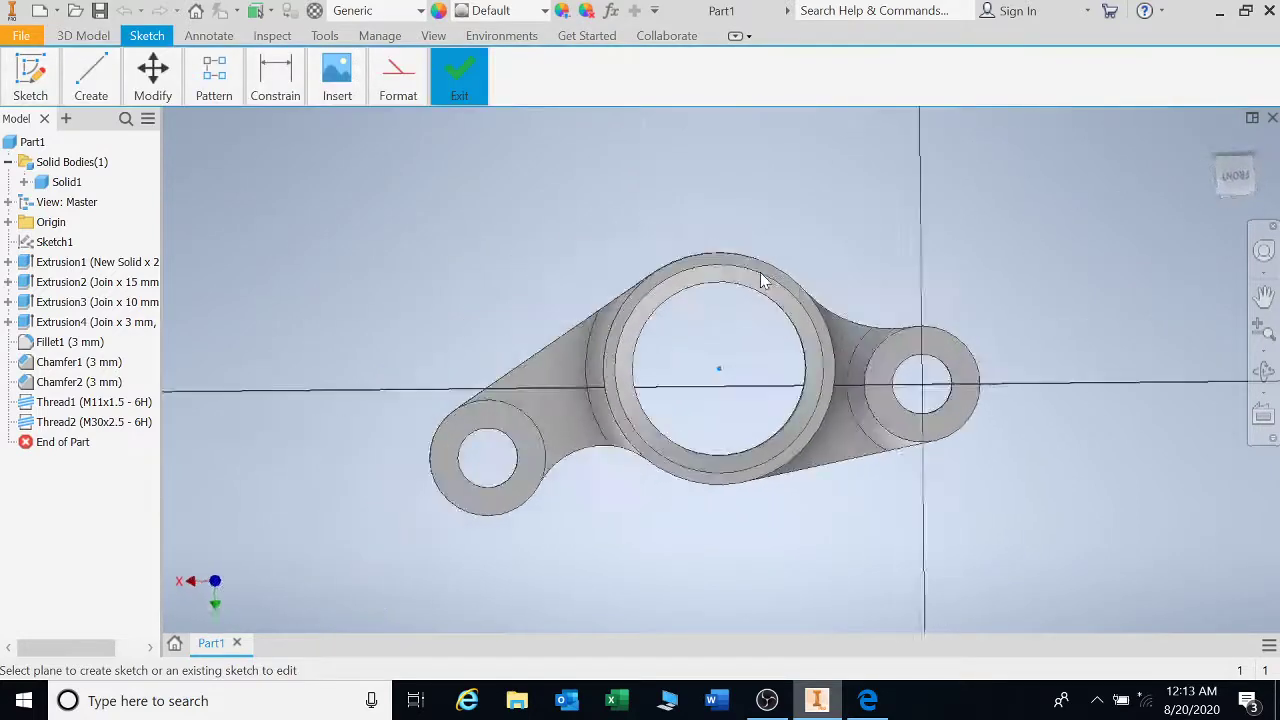
{"action": "middle_click_drag", "start_coordinate": [966, 409], "coordinate": [692, 340]}
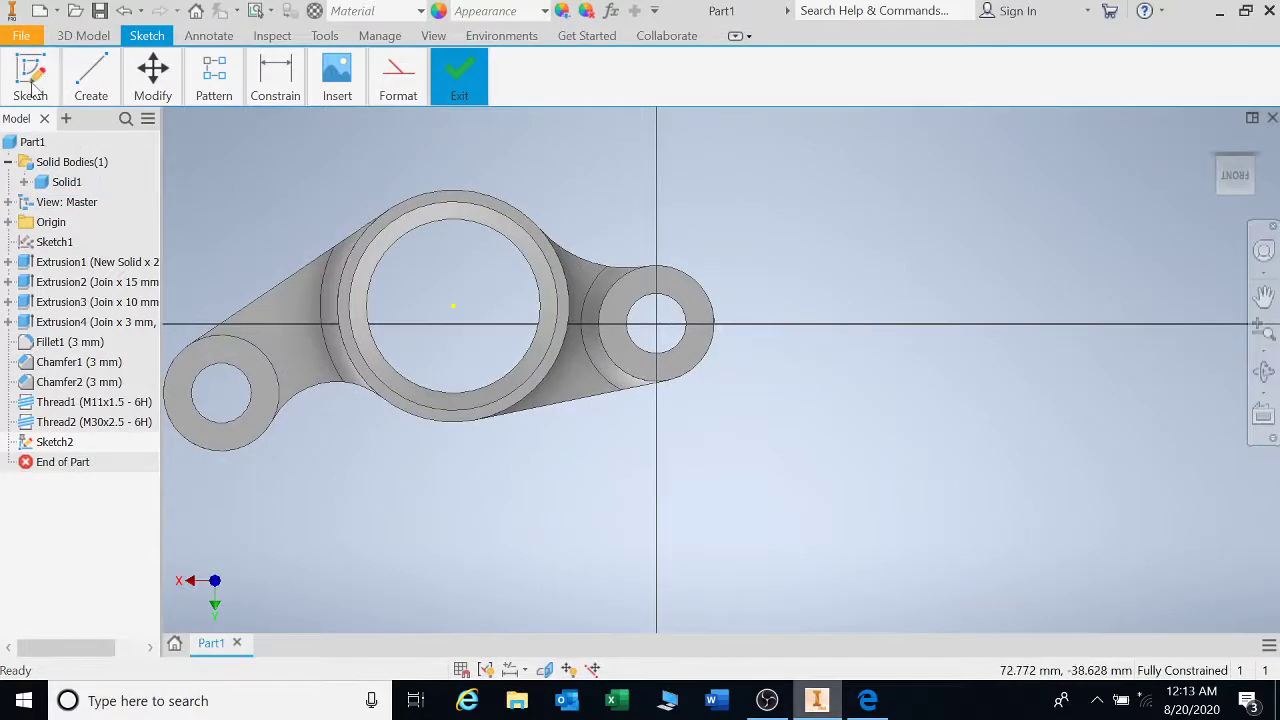
{"action": "left_click", "coordinate": [91, 80]}
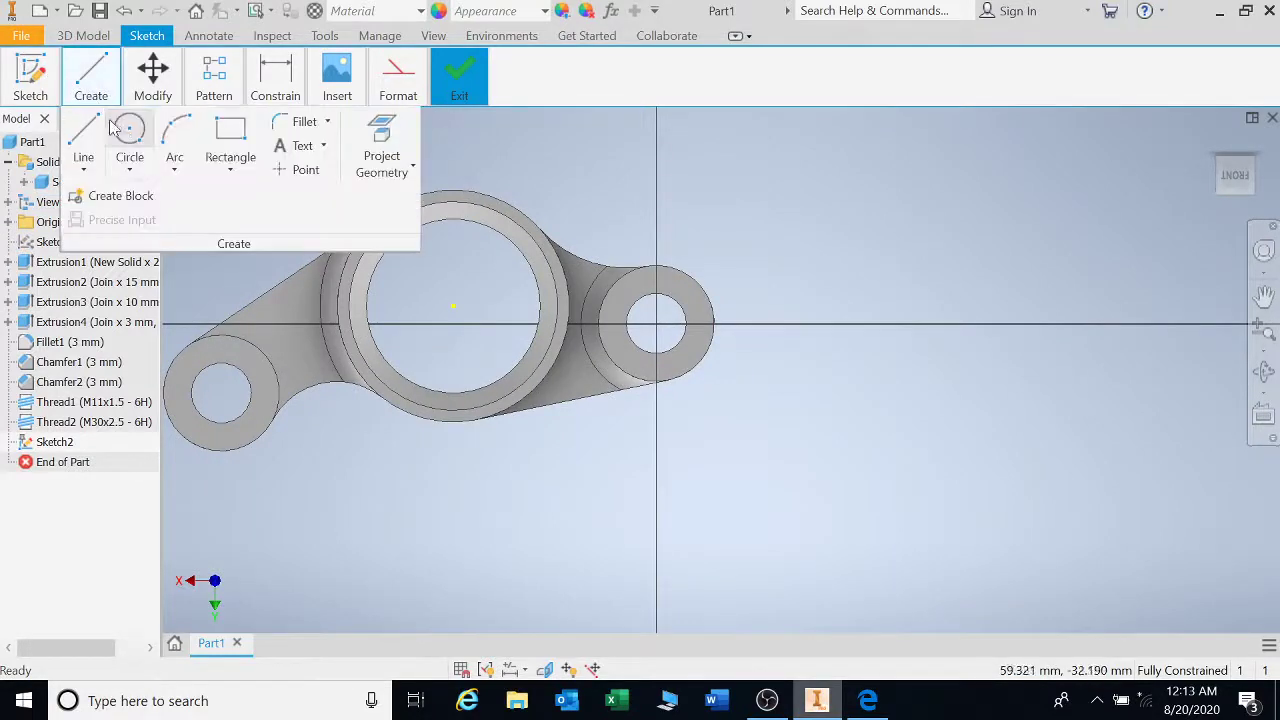
{"action": "left_click", "coordinate": [129, 138]}
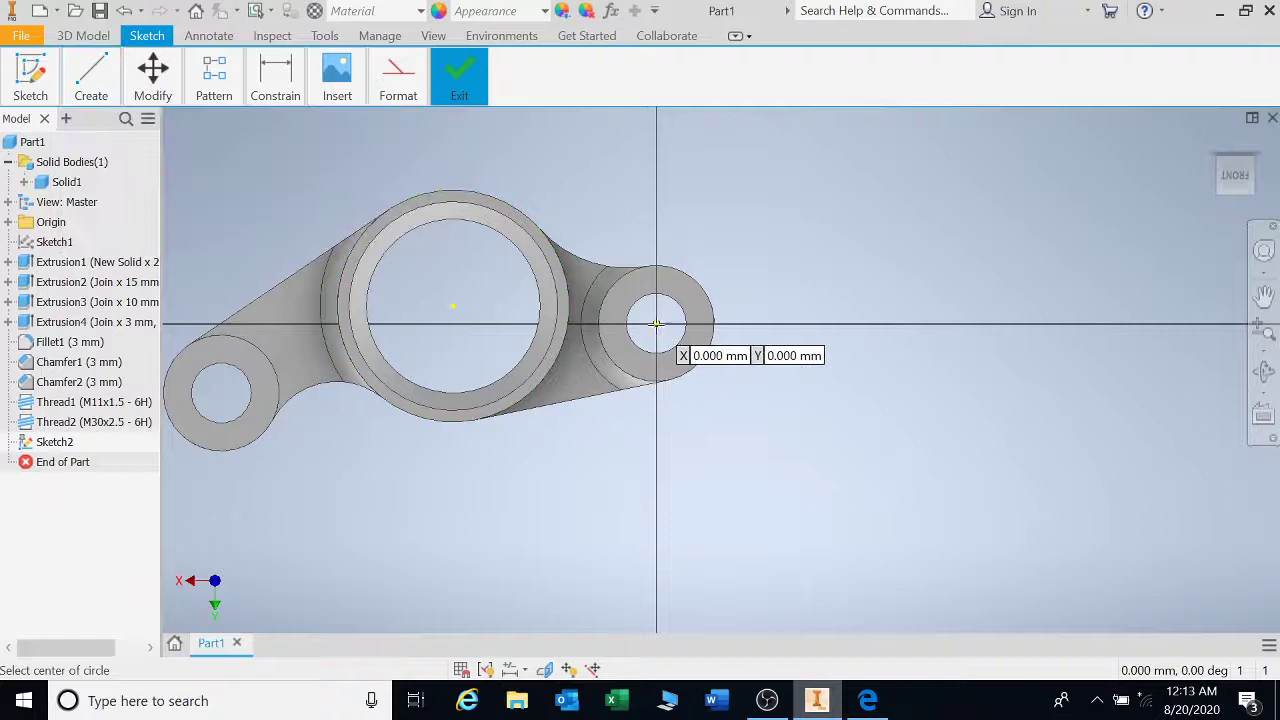
{"action": "left_click", "coordinate": [656, 323]}
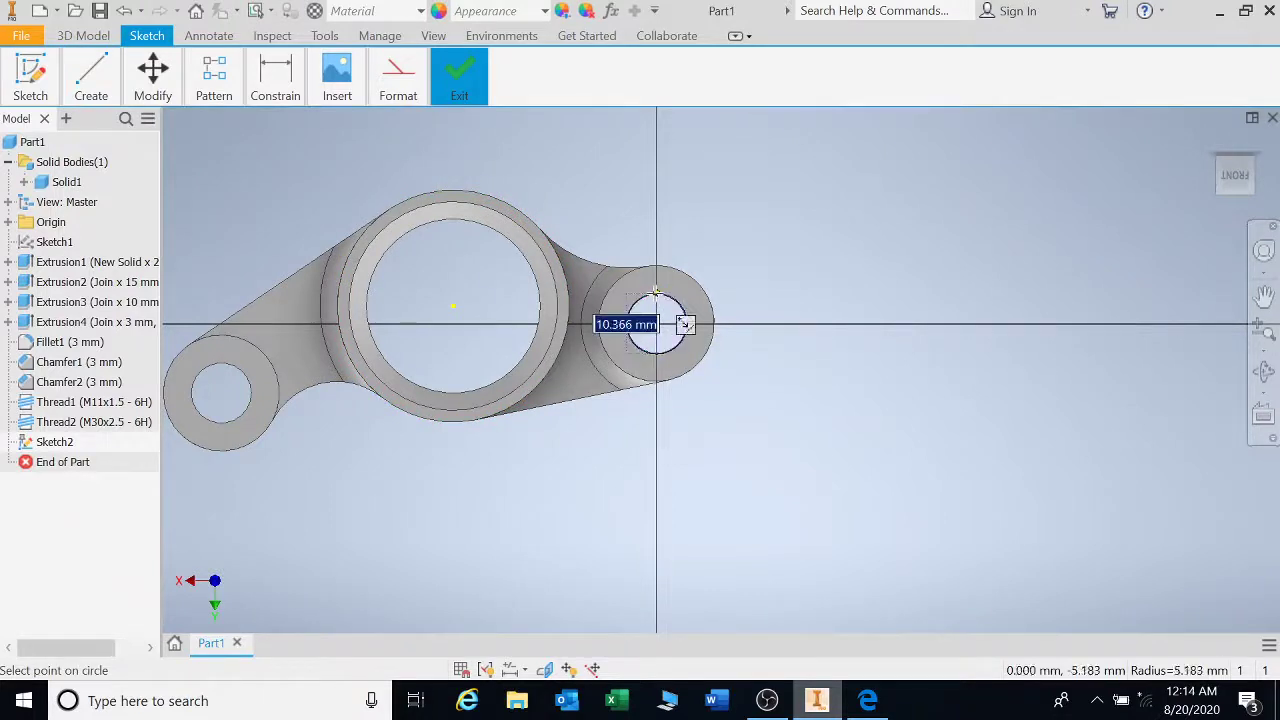
{"action": "type", "text": "6"}
{"action": "key", "text": "Return"}
Step: Add a concentric circle at the origin matching the boss's outer edge
{"action": "left_click", "coordinate": [656, 323]}
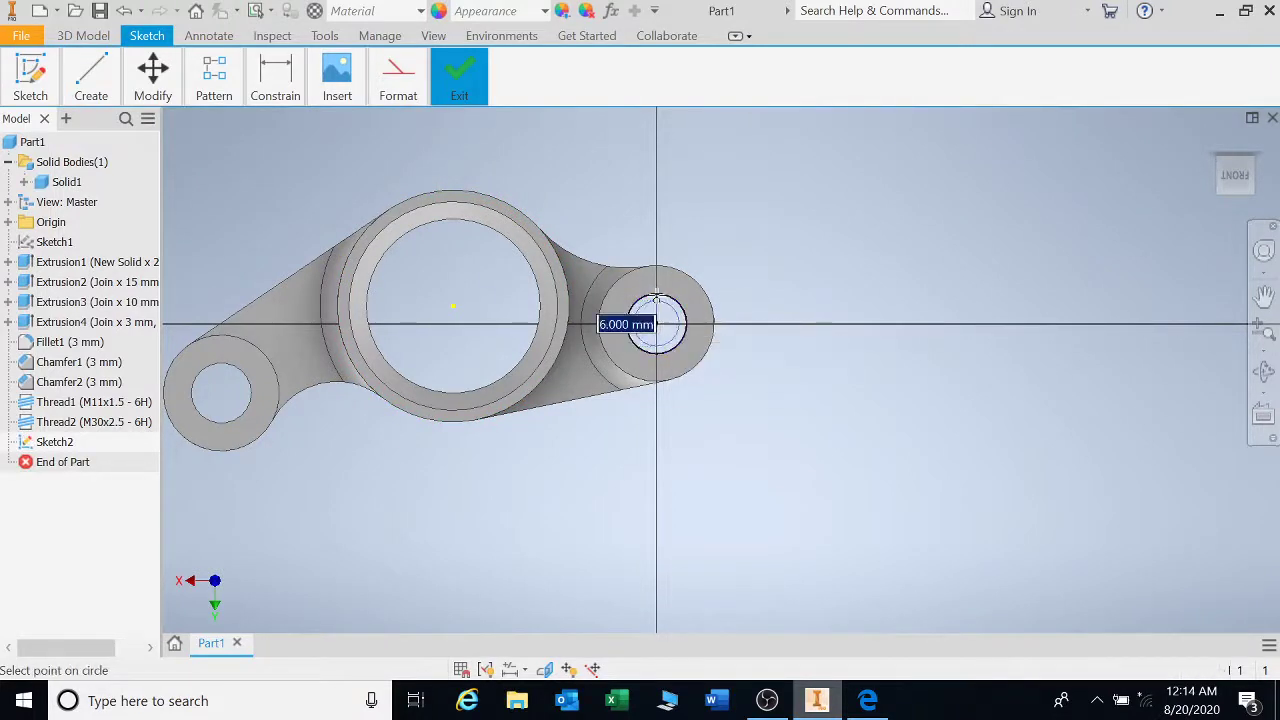
{"action": "left_click", "coordinate": [656, 267]}
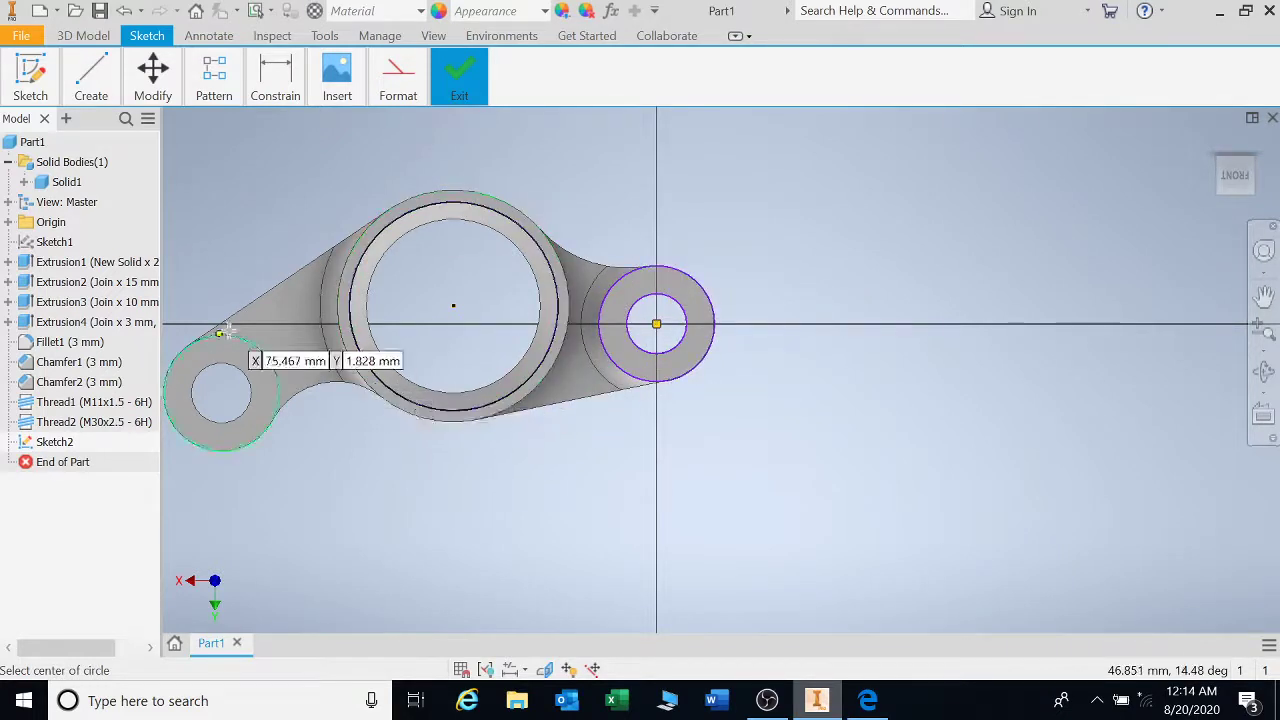
{"action": "left_click", "coordinate": [91, 80]}
{"action": "left_click", "coordinate": [84, 130]}
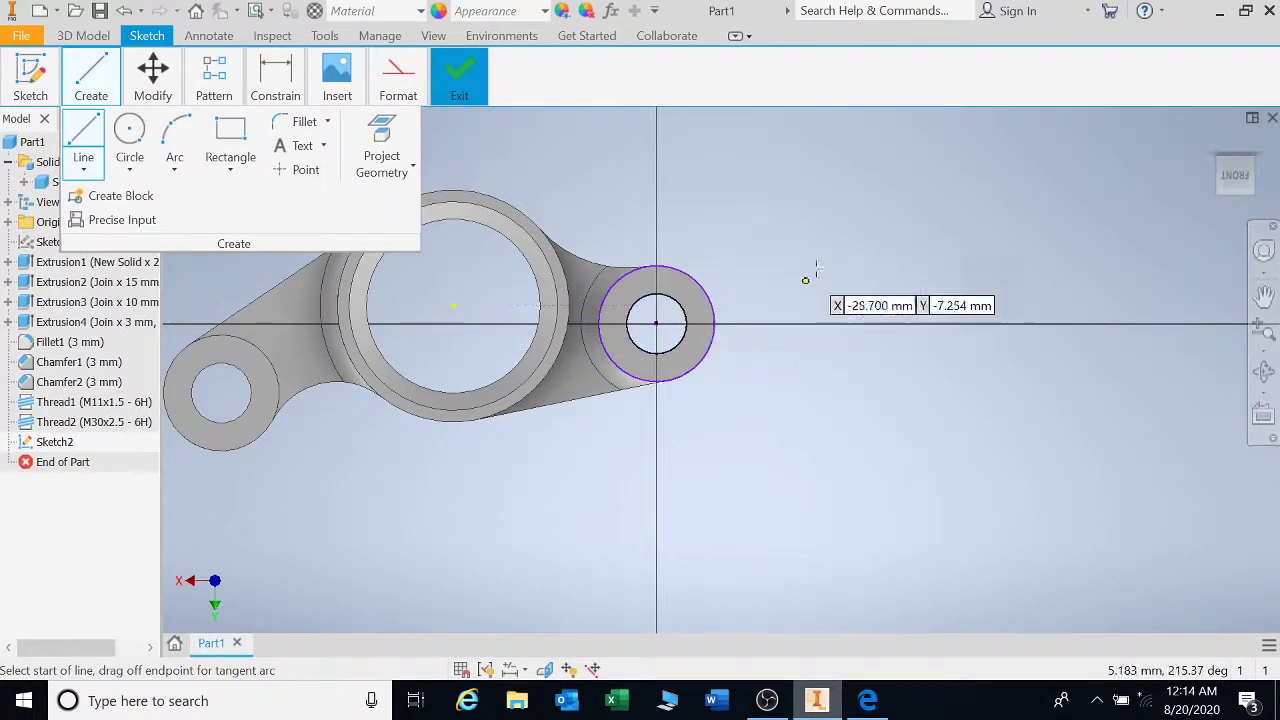
Step: Draw a vertical line right of the boss, dimensioned 40 mm from the circle centre
{"action": "left_click", "coordinate": [847, 172]}
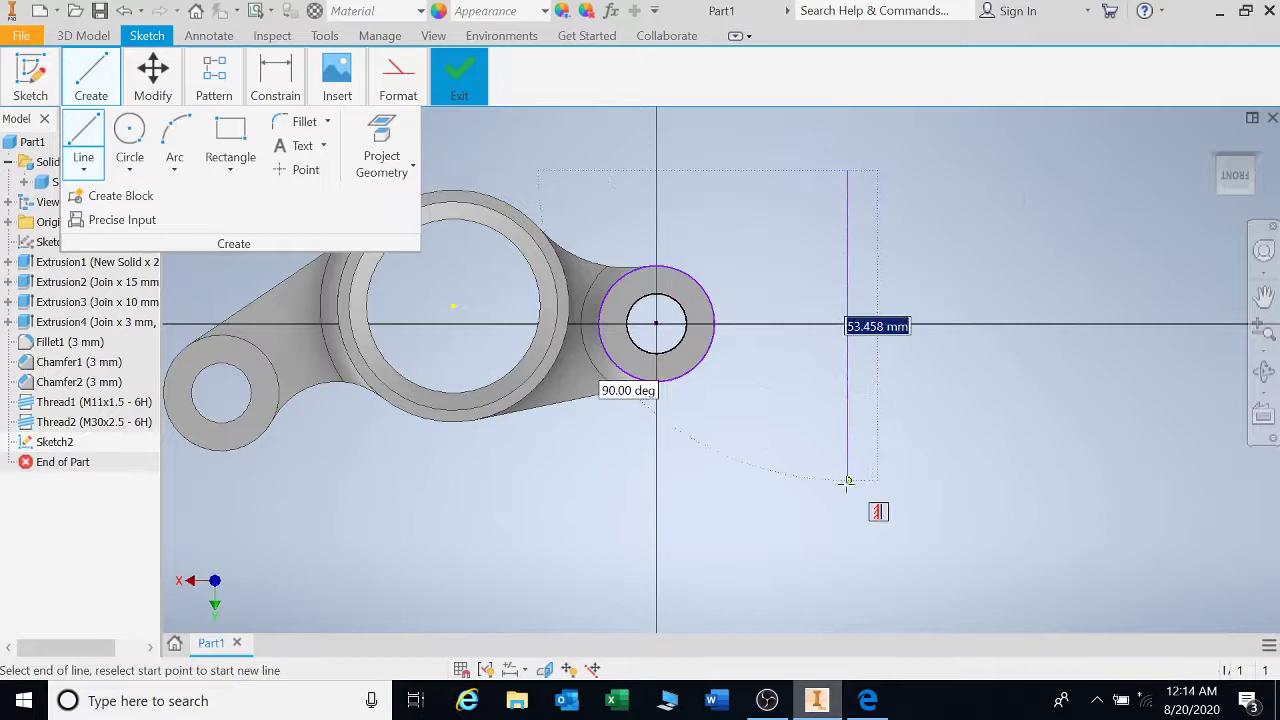
{"action": "left_click", "coordinate": [846, 491]}
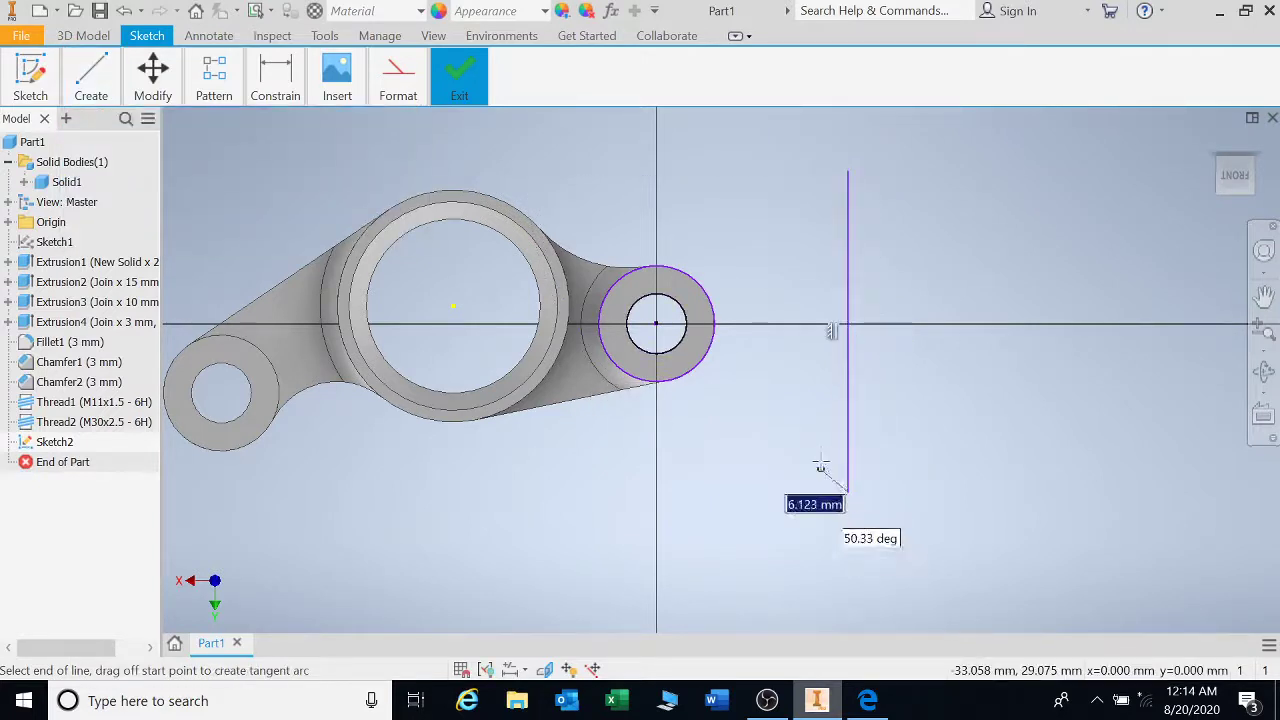
{"action": "key", "text": "Escape"}
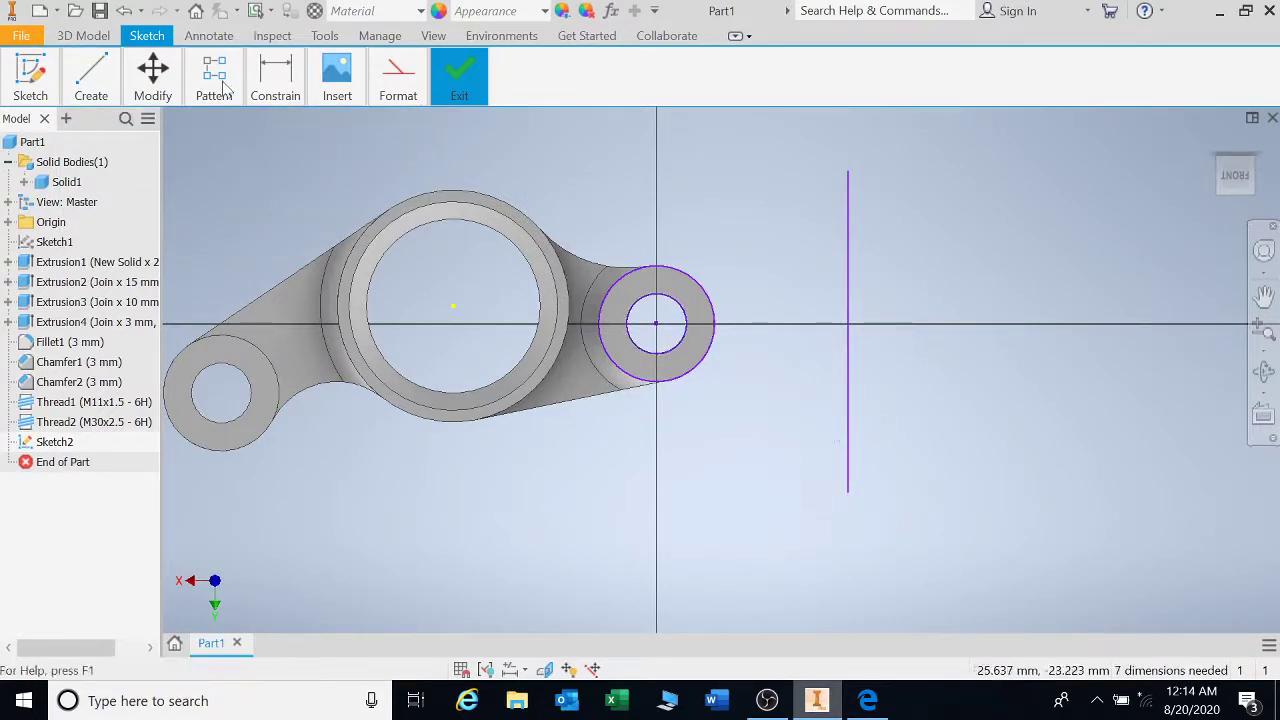
{"action": "left_click", "coordinate": [275, 75]}
{"action": "left_click", "coordinate": [278, 145]}
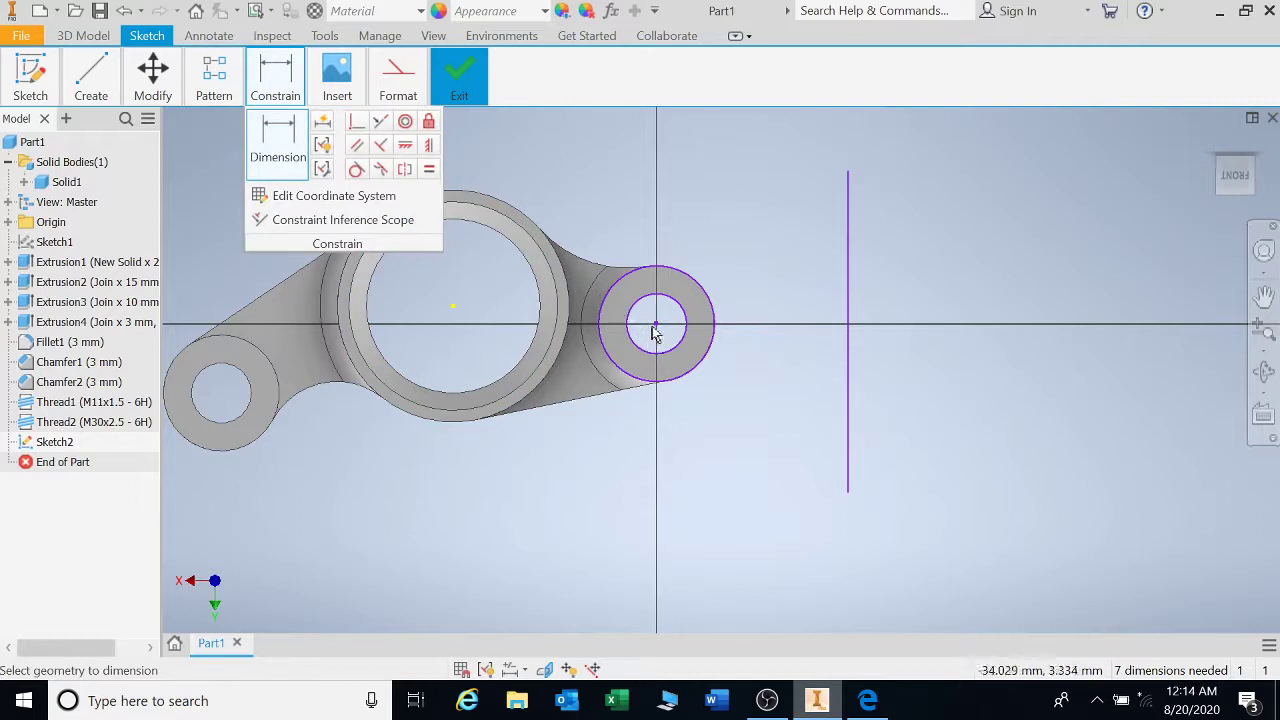
{"action": "left_click", "coordinate": [848, 335]}
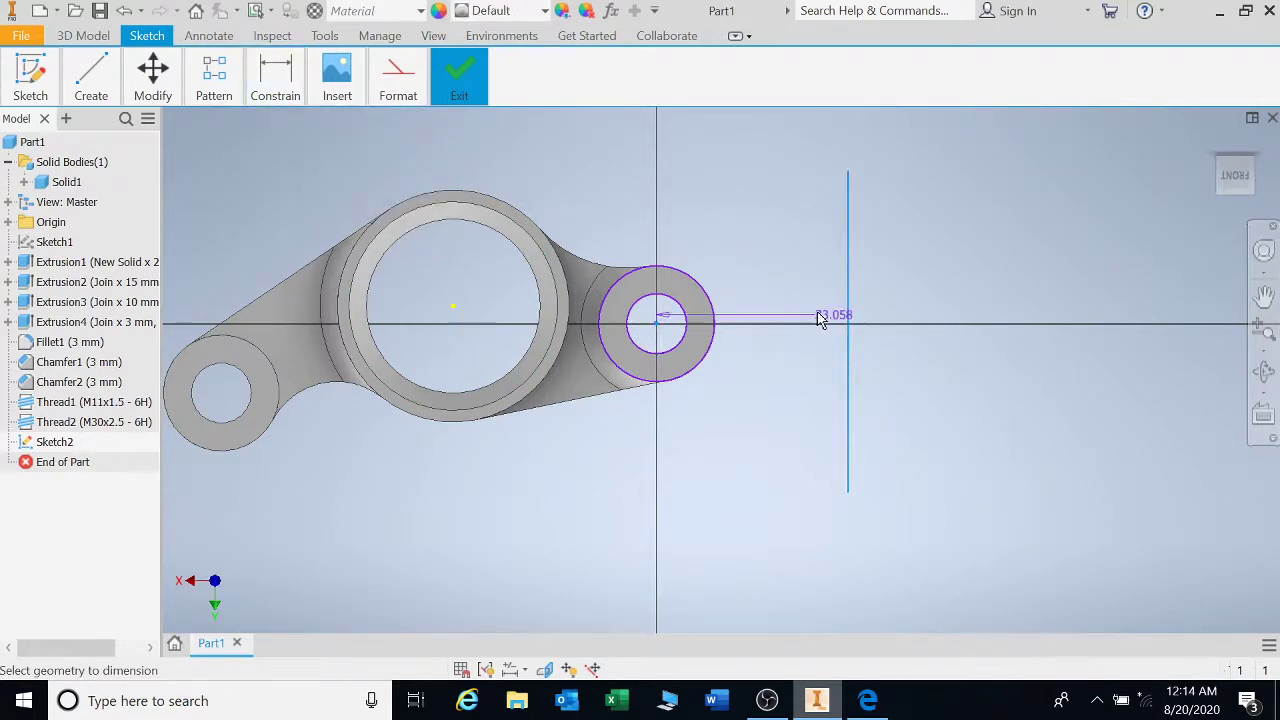
{"action": "left_click", "coordinate": [745, 449]}
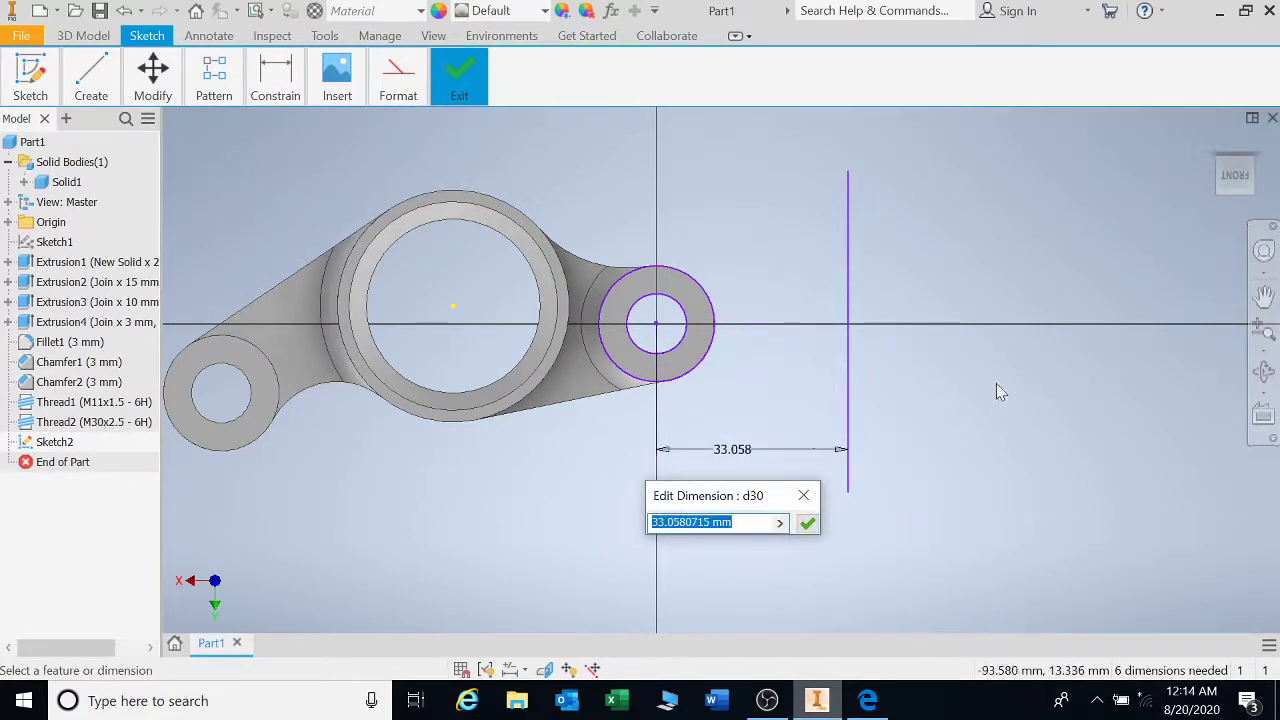
{"action": "type", "text": "40"}
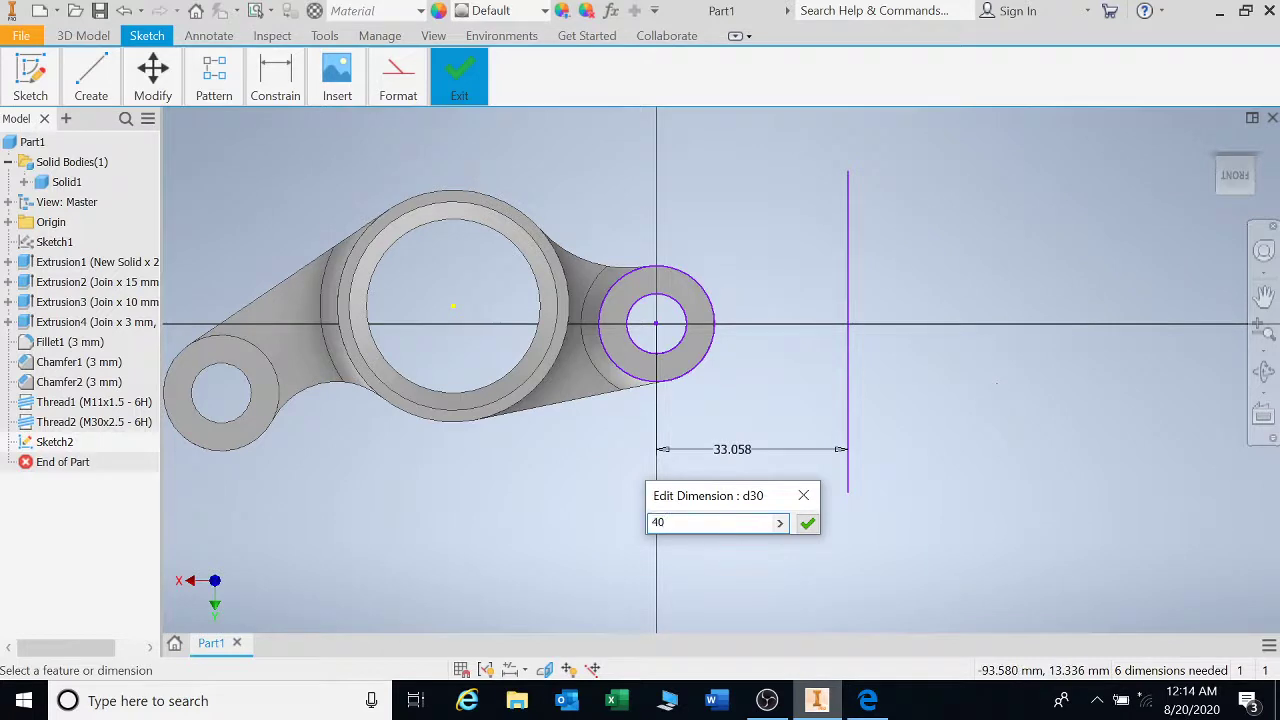
{"action": "key", "text": "Return"}
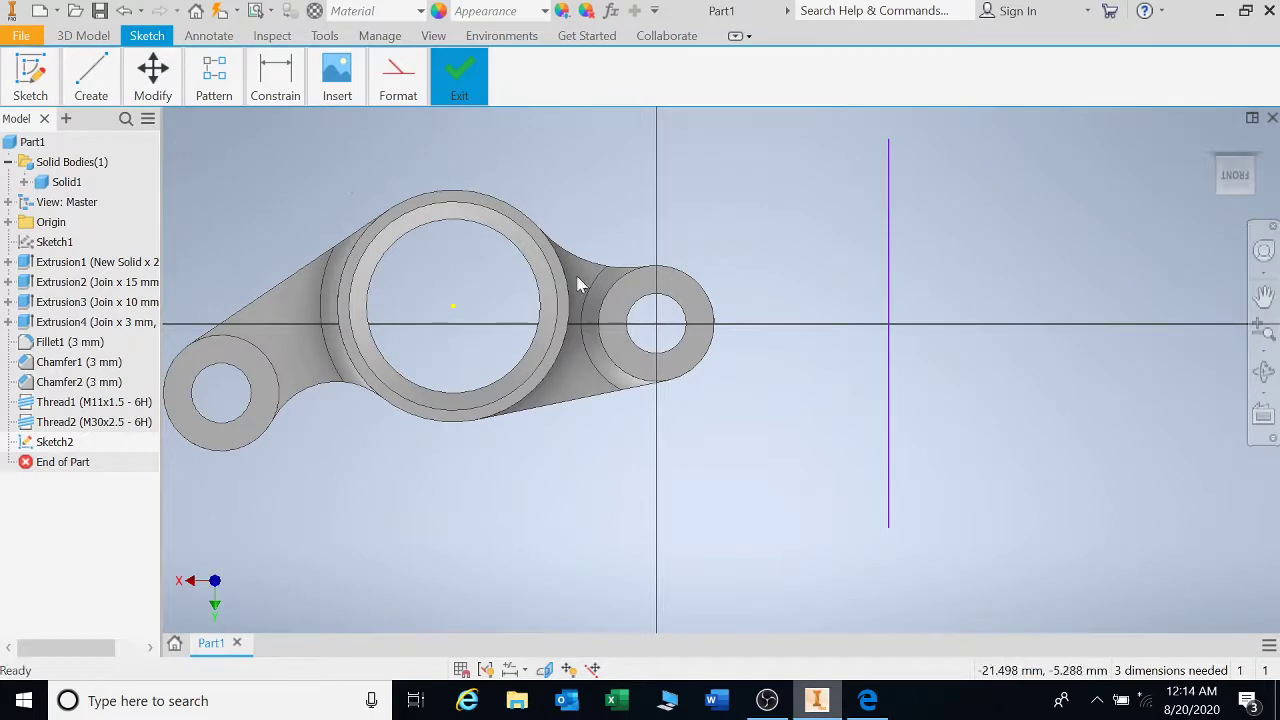
Step: Sketch a circle centred on the small hole, sized to match the hole
{"action": "key", "text": "r"}
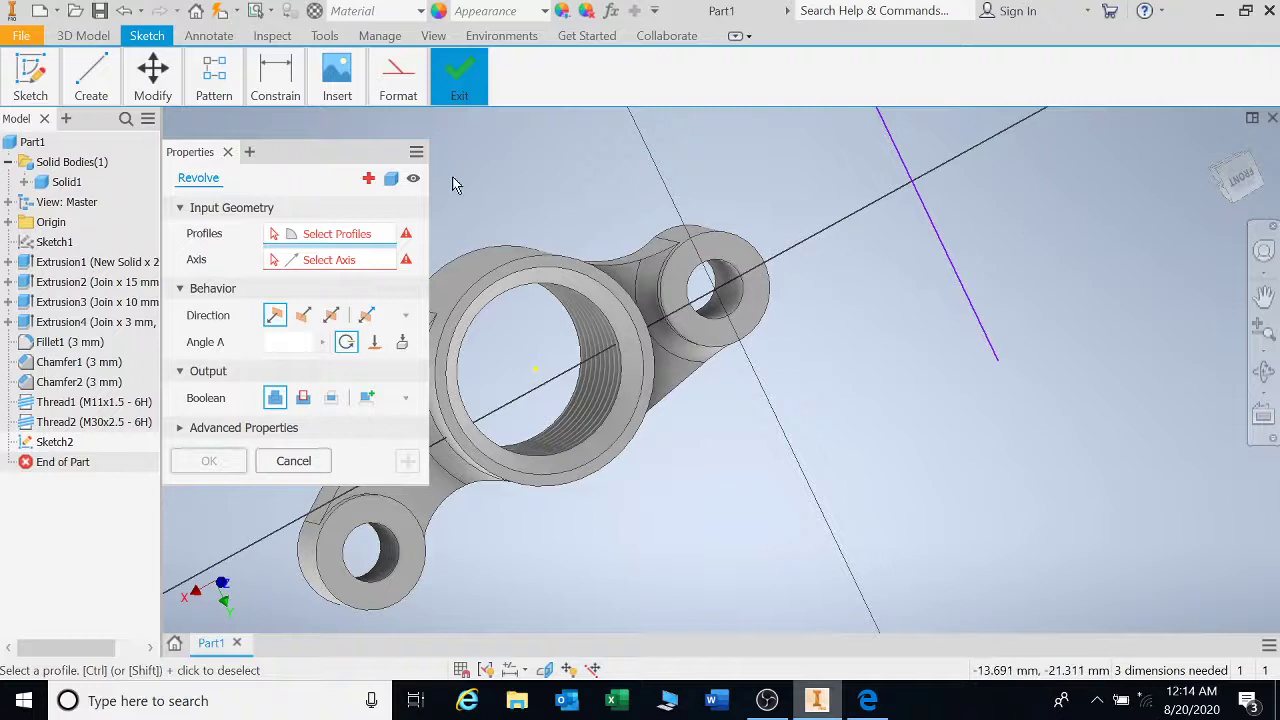
{"action": "left_click", "coordinate": [286, 459]}
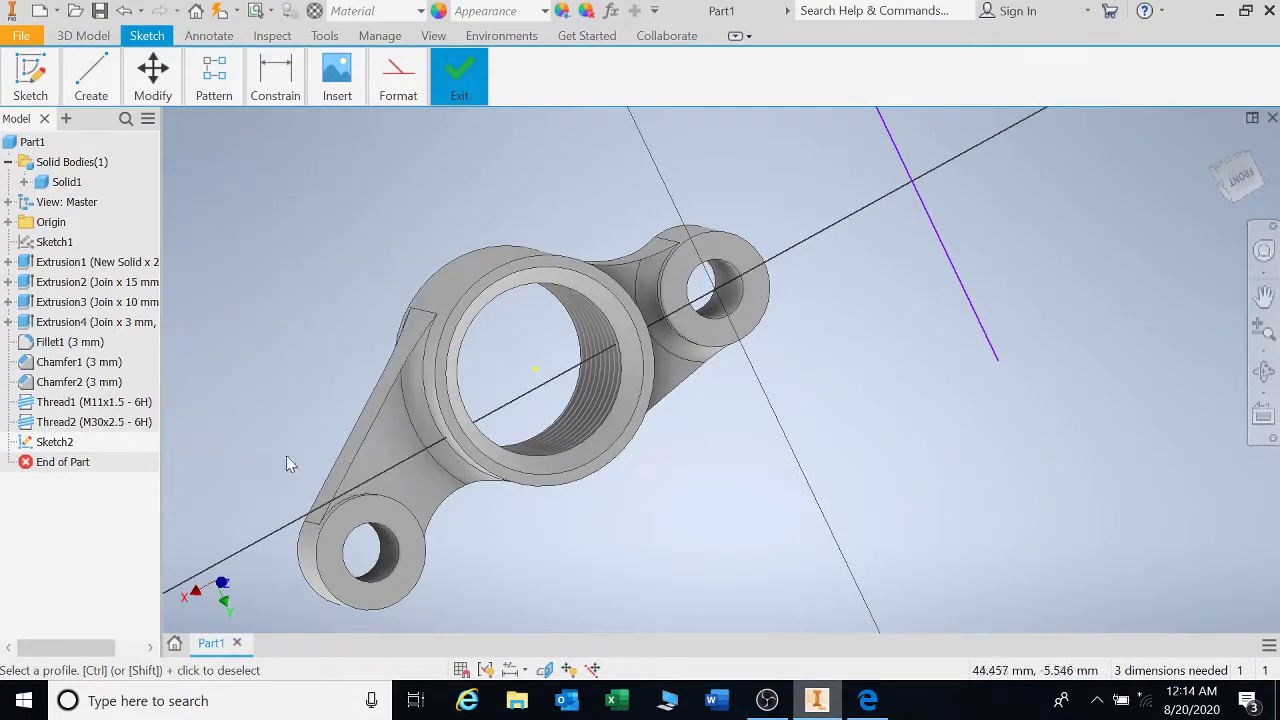
{"action": "left_click", "coordinate": [91, 82]}
{"action": "left_click", "coordinate": [125, 142]}
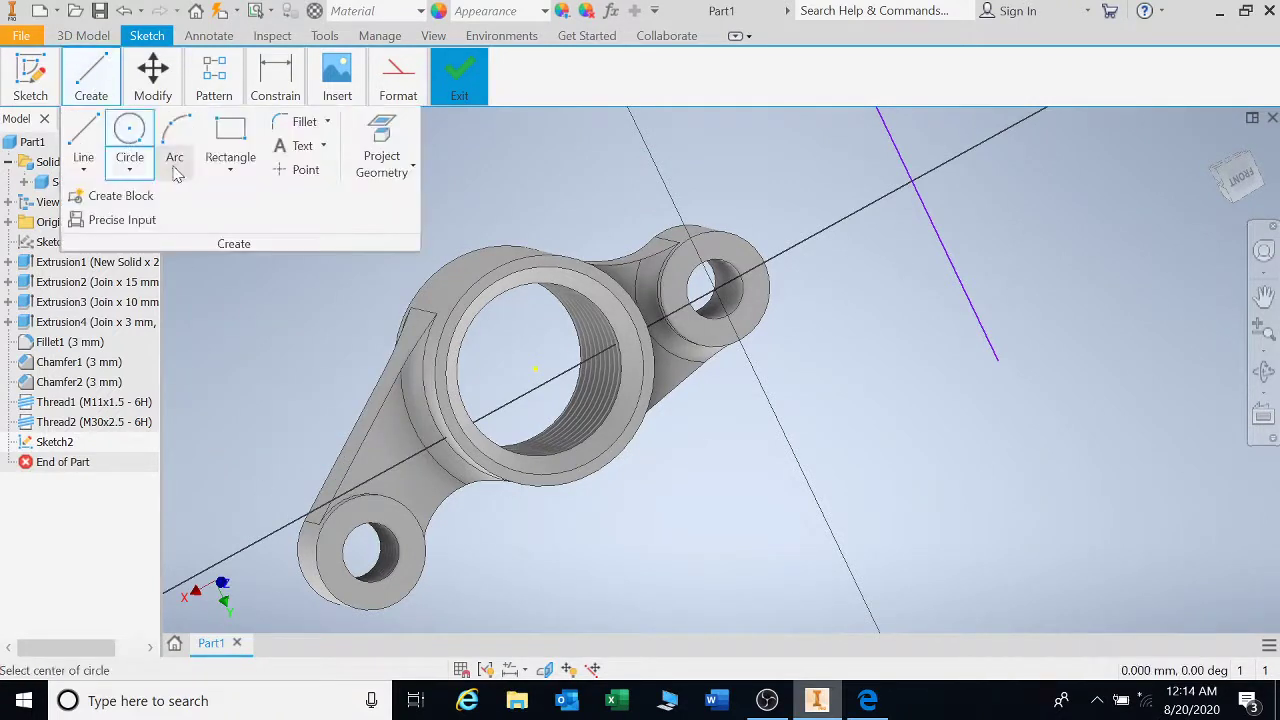
{"action": "scroll", "coordinate": [715, 288], "scroll_direction": "up", "scroll_amount": 5}
{"action": "left_click", "coordinate": [719, 277]}
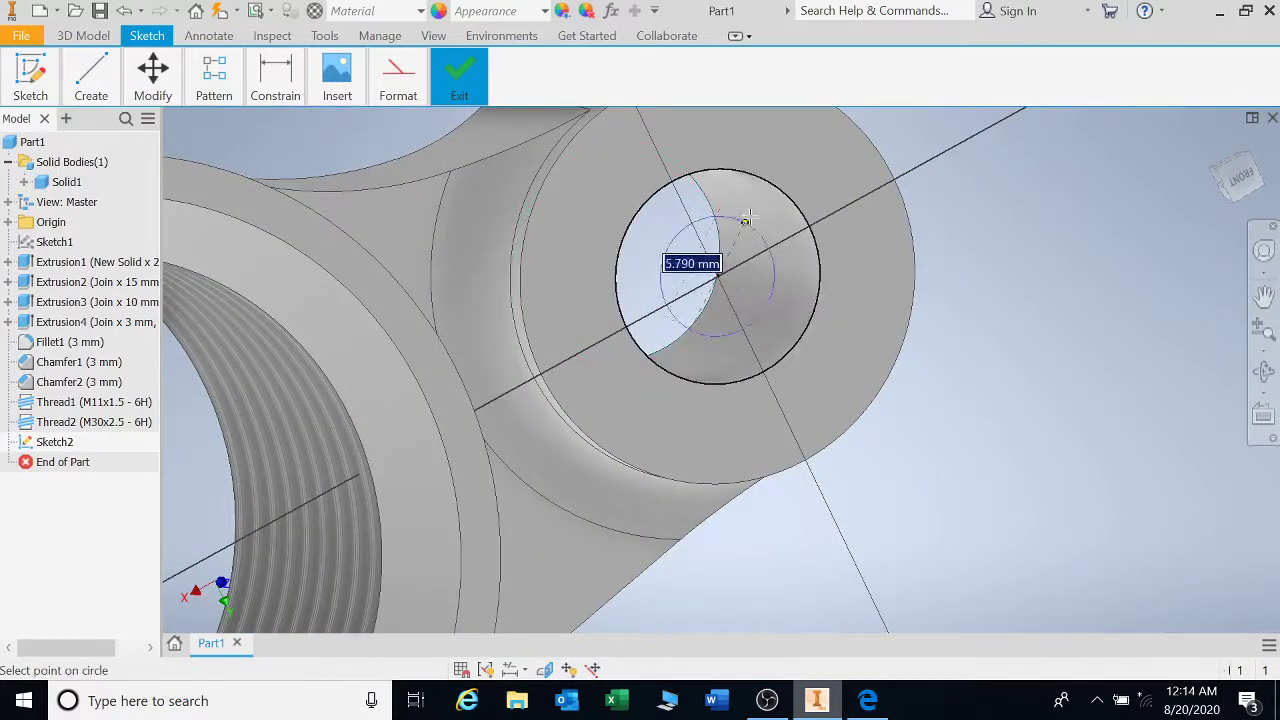
{"action": "left_click", "coordinate": [810, 227]}
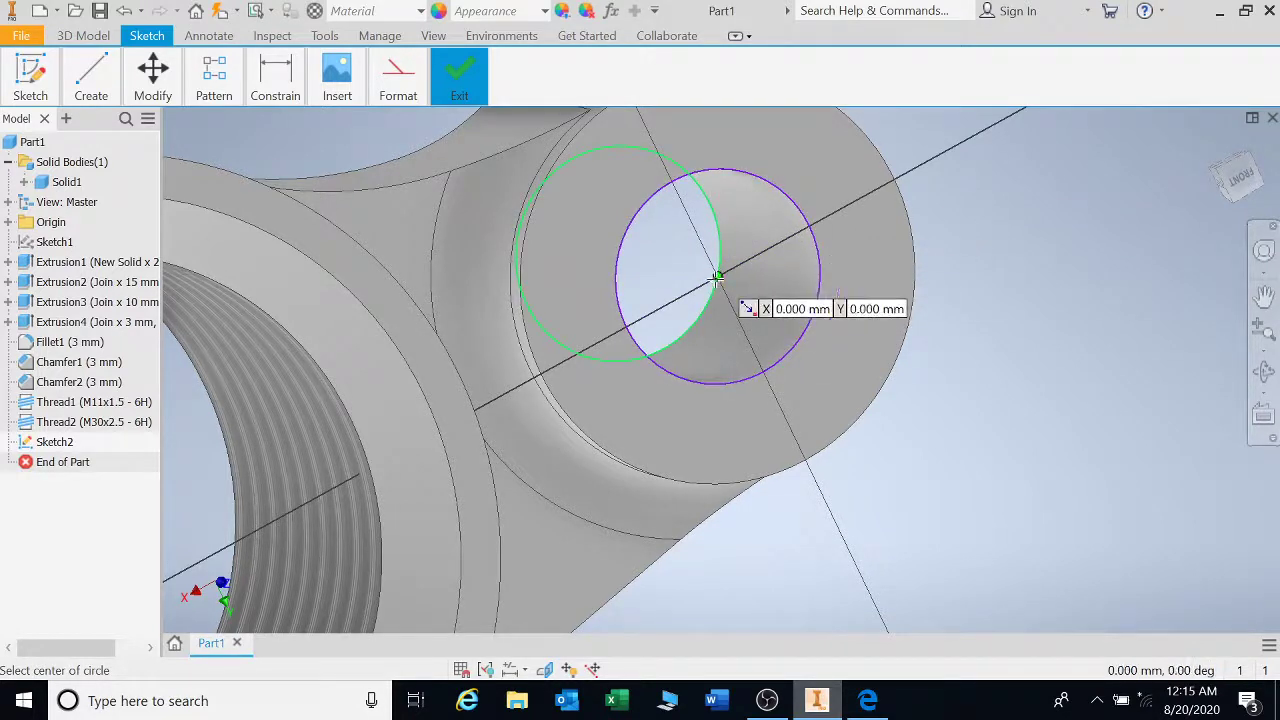
Step: Add a concentric 20 mm circle sized to the boss's outer edge
{"action": "scroll", "coordinate": [720, 275], "scroll_direction": "up", "scroll_amount": 5}
{"action": "left_click", "coordinate": [730, 246]}
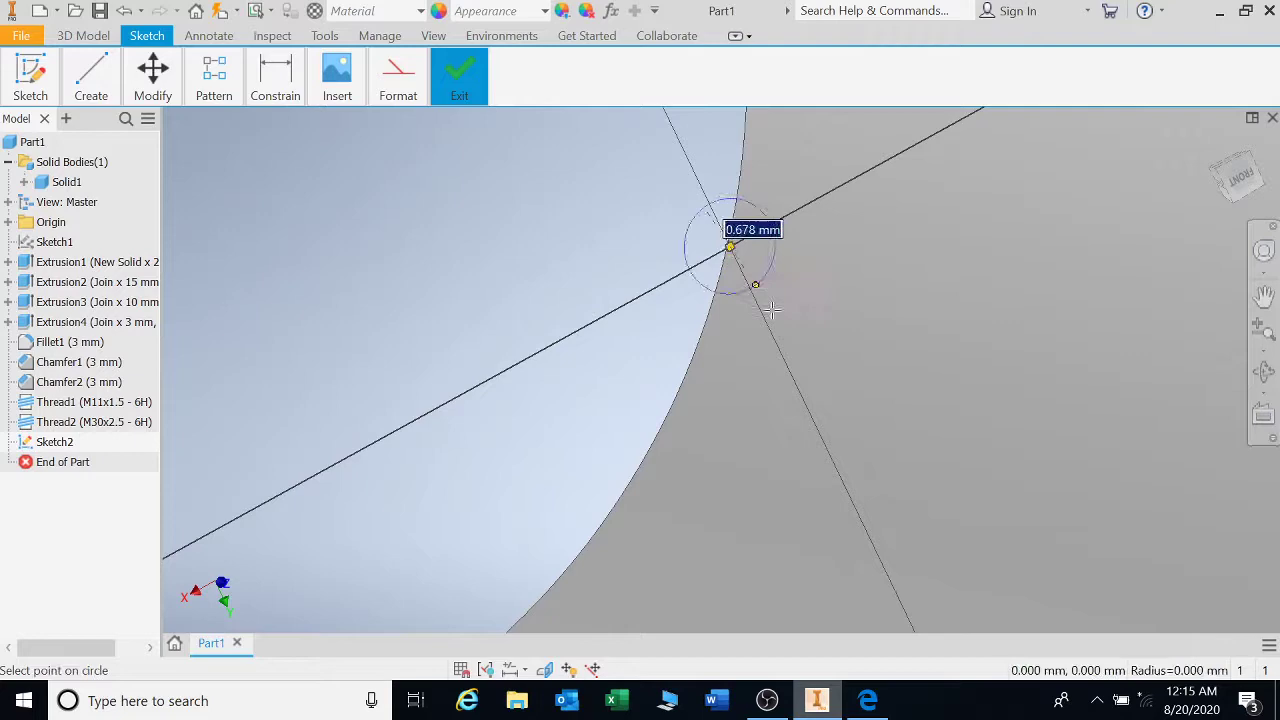
{"action": "scroll", "coordinate": [766, 297], "scroll_direction": "down", "scroll_amount": 6}
{"action": "scroll", "coordinate": [788, 303], "scroll_direction": "up", "scroll_amount": 3}
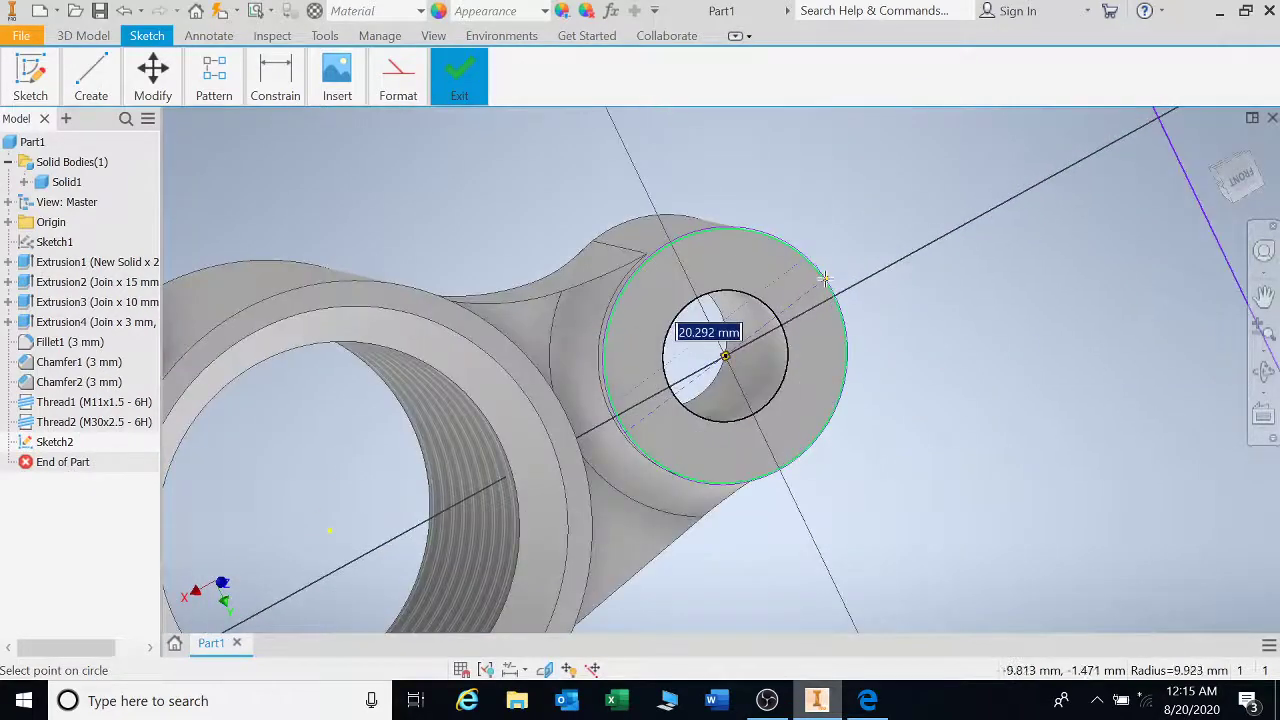
{"action": "scroll", "coordinate": [824, 279], "scroll_direction": "up", "scroll_amount": 6}
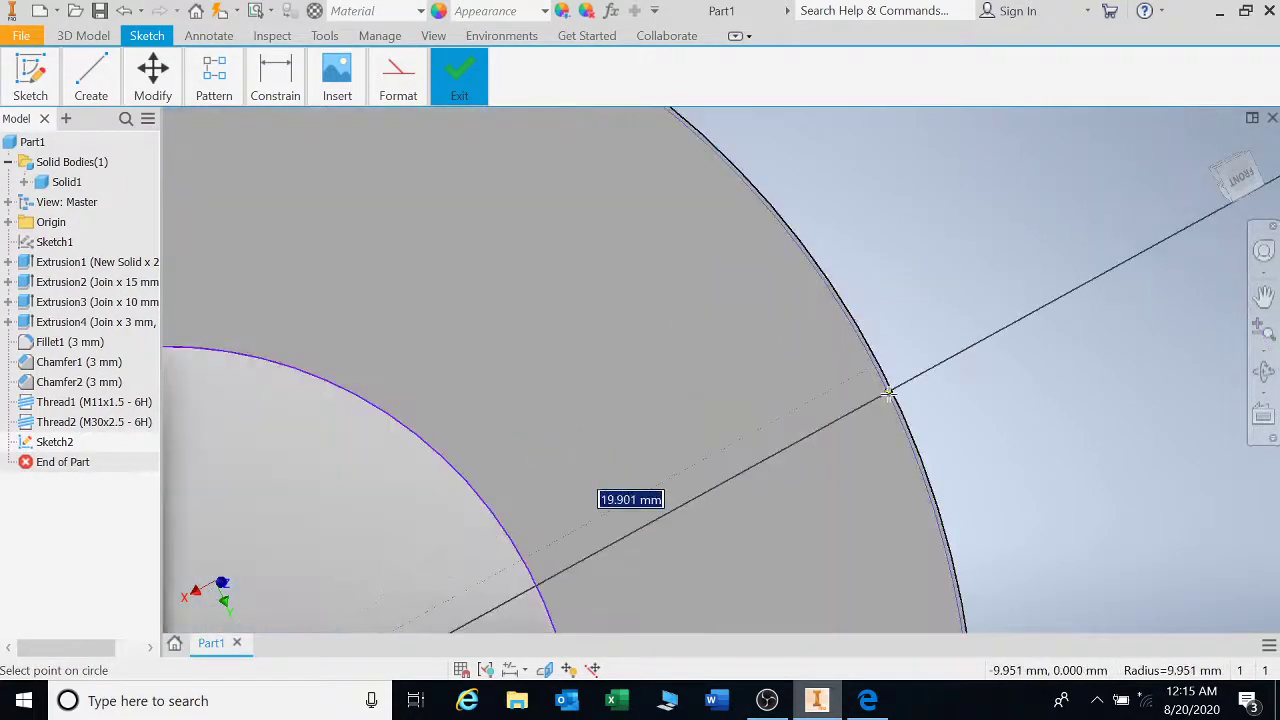
{"action": "left_click", "coordinate": [891, 392]}
{"action": "scroll", "coordinate": [880, 440], "scroll_direction": "down", "scroll_amount": 6}
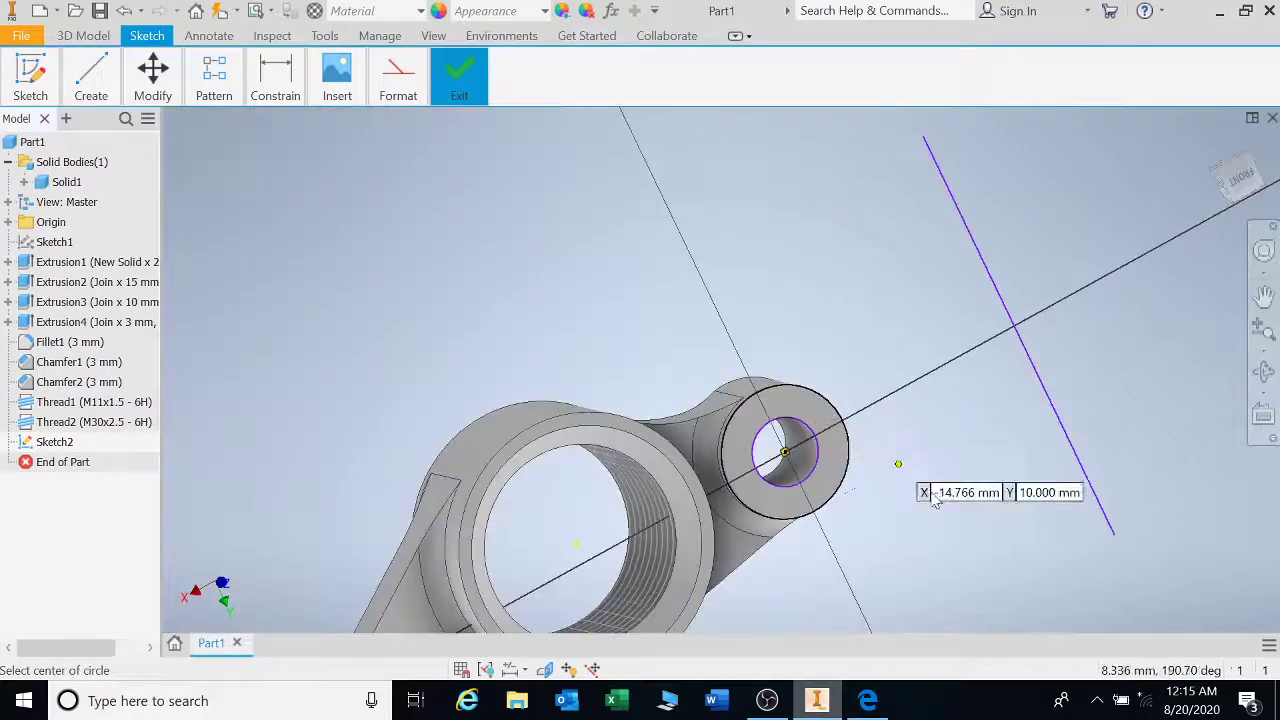
Step: Revolve the annulus between the boss circles 360° around the purple line as Revolution1
{"action": "key", "text": "r"}
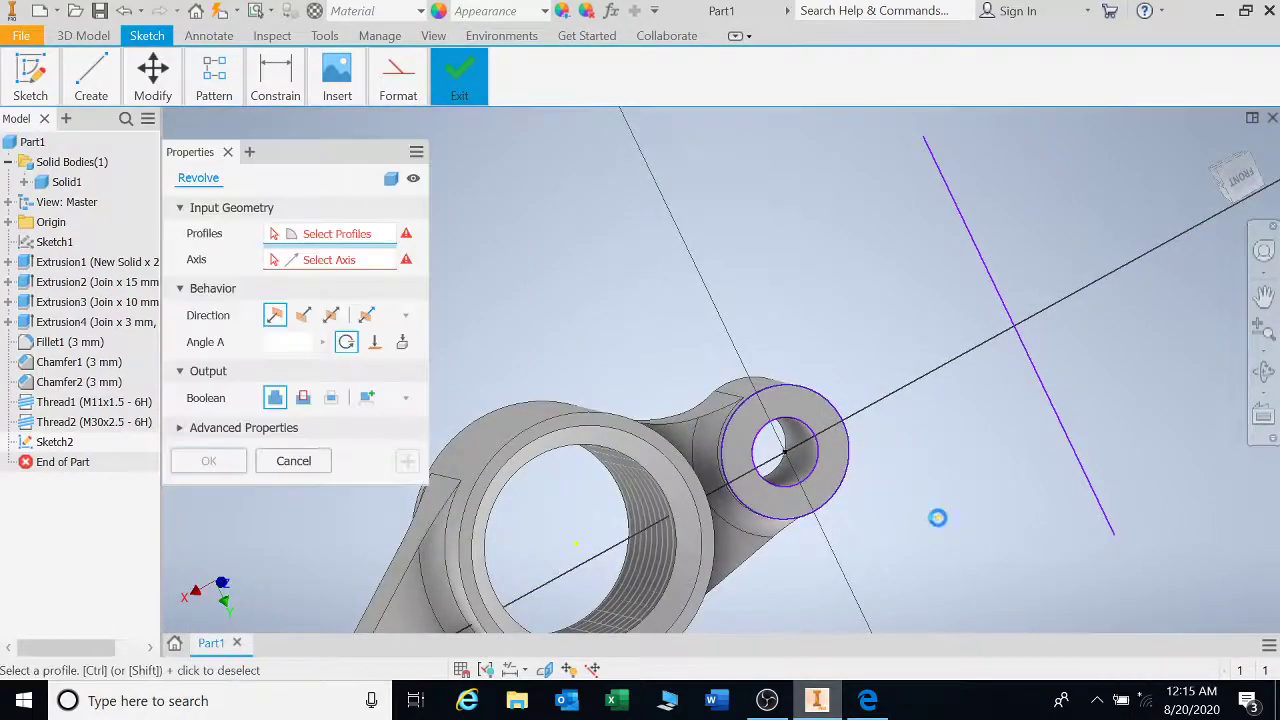
{"action": "left_click", "coordinate": [818, 420]}
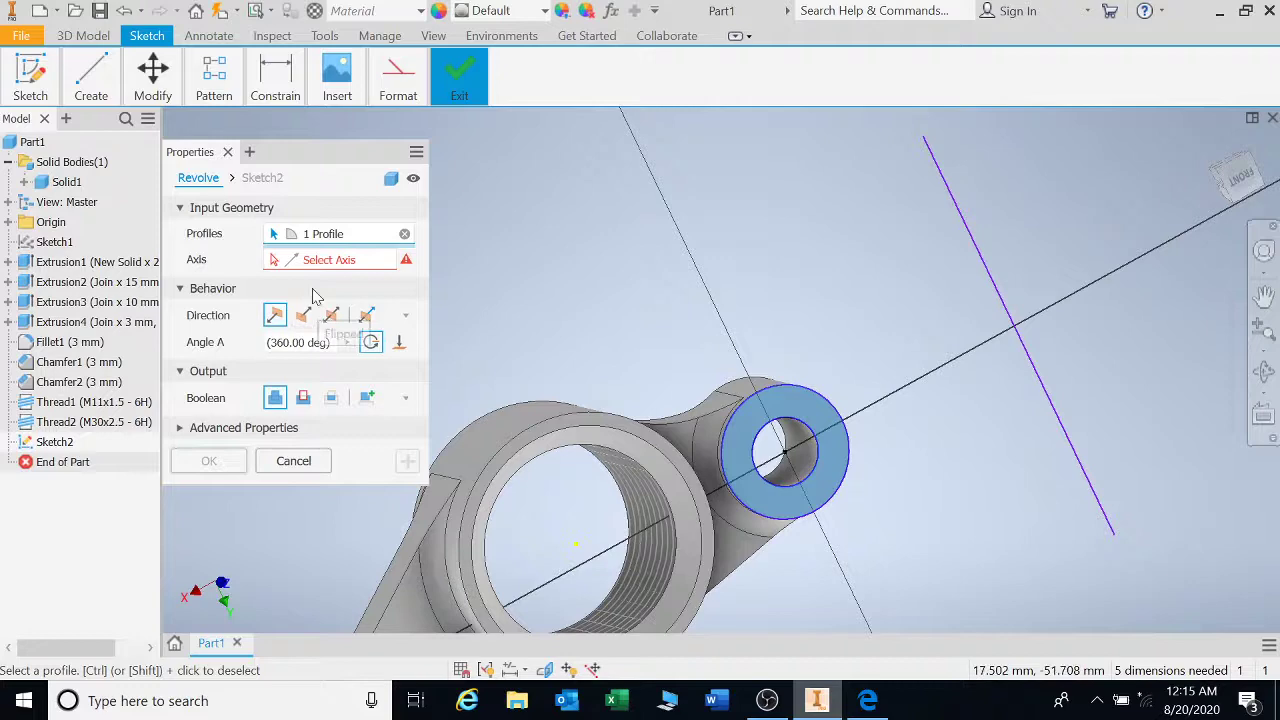
{"action": "left_click", "coordinate": [370, 264]}
{"action": "left_click", "coordinate": [1012, 326]}
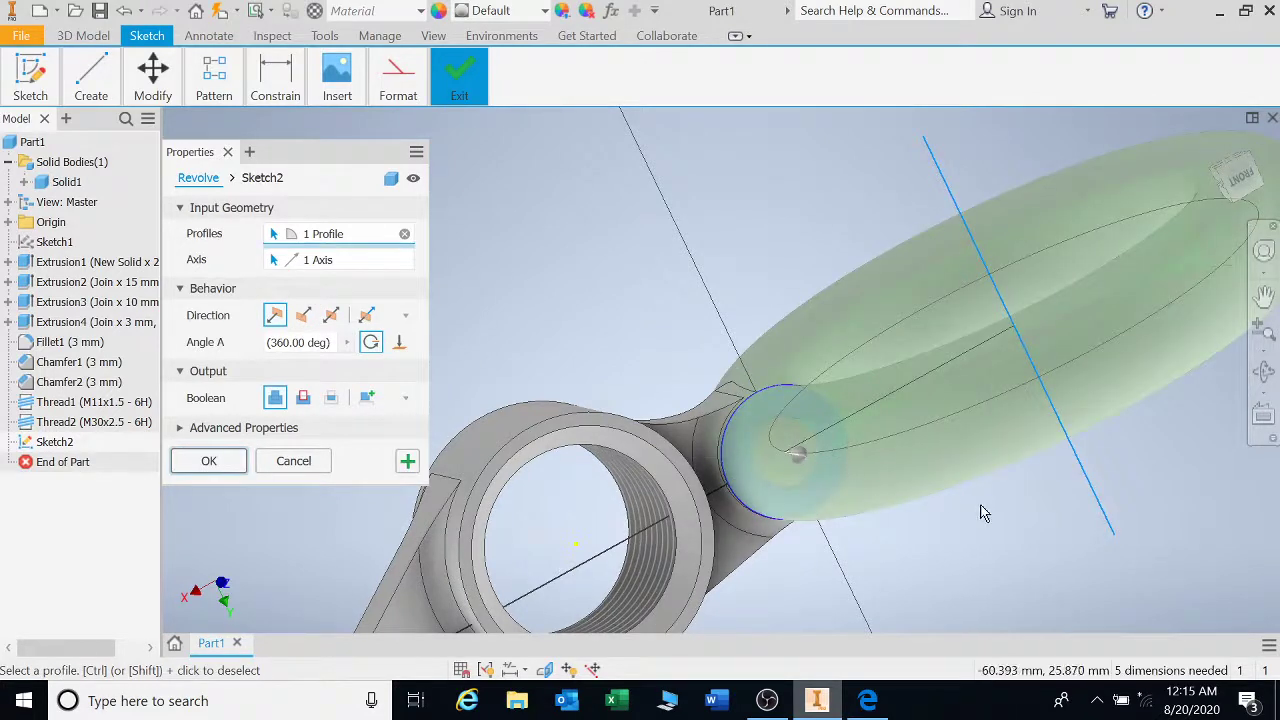
{"action": "scroll", "coordinate": [983, 512], "scroll_direction": "down", "scroll_amount": 2}
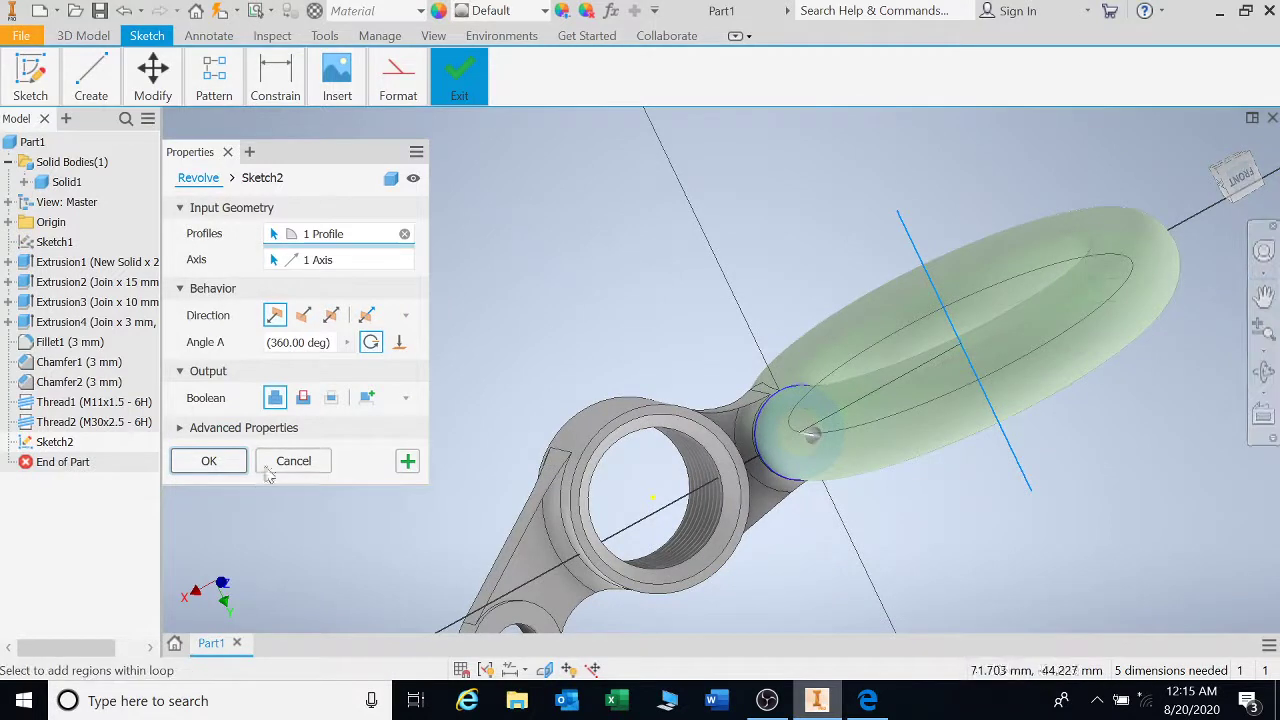
{"action": "left_click", "coordinate": [209, 461]}
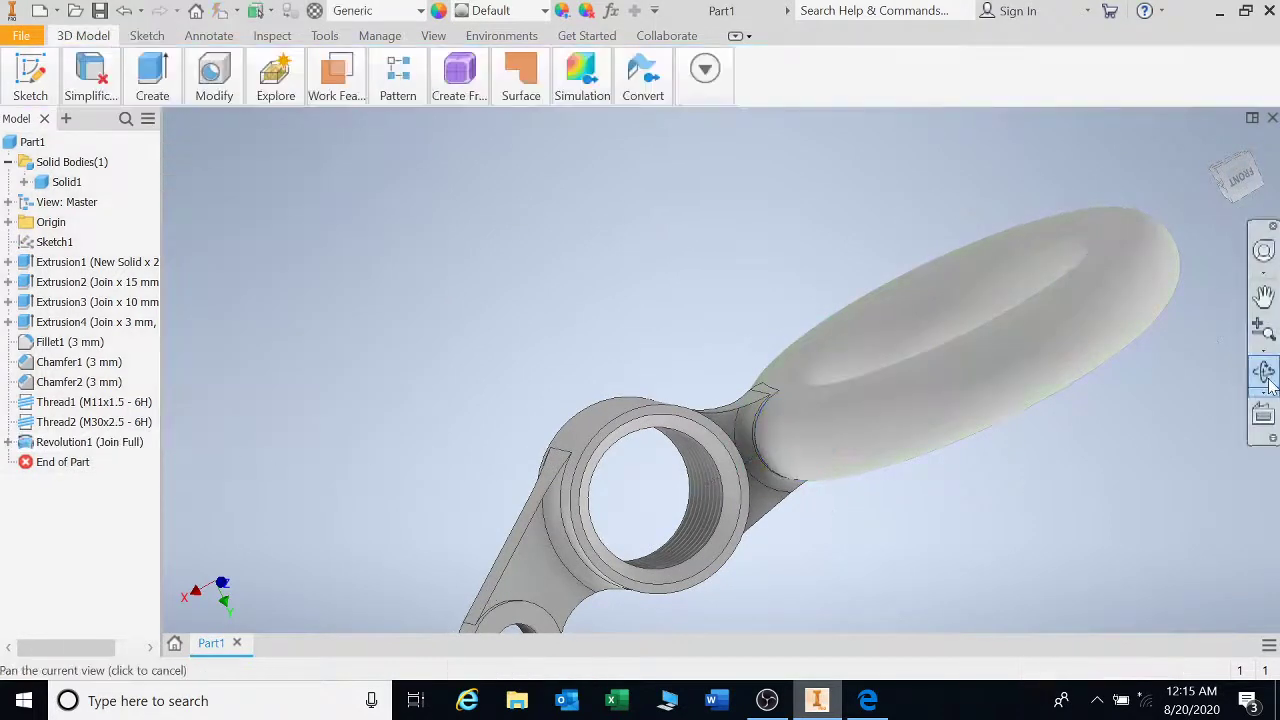
{"action": "scroll", "coordinate": [763, 378], "scroll_direction": "down", "scroll_amount": 3}
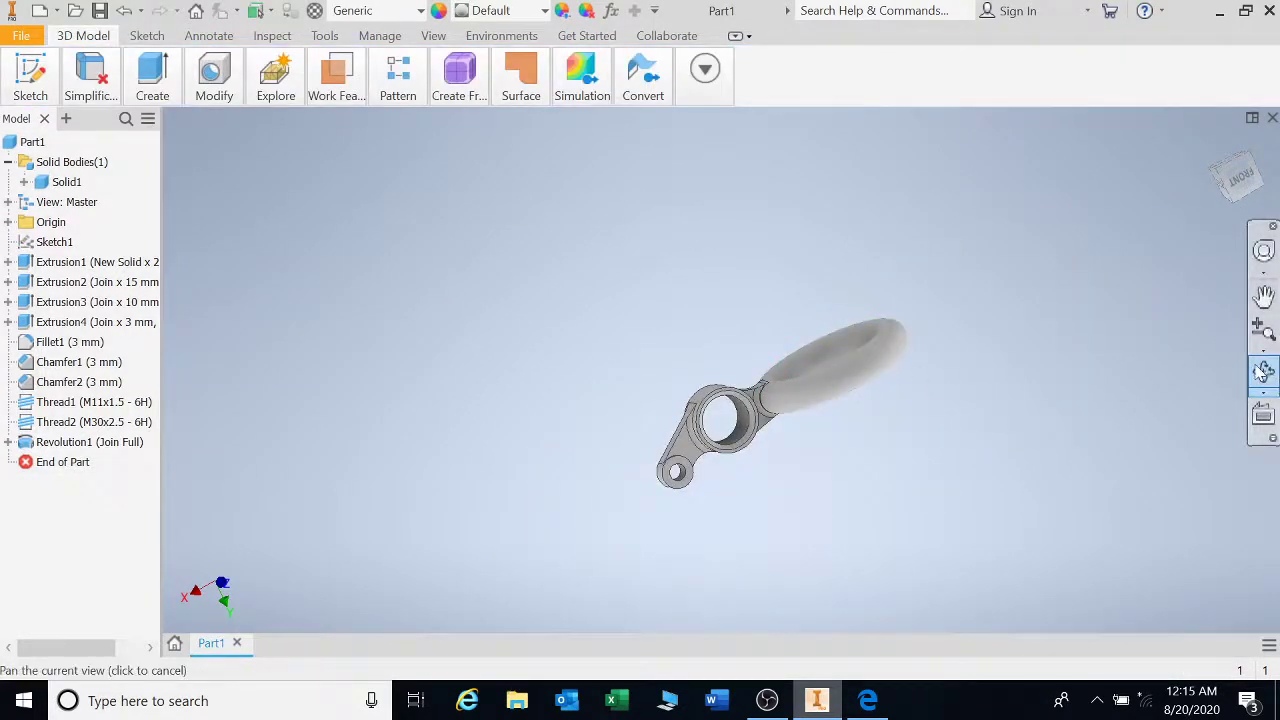
Step: Orbit the part upright and start Sketch3 on the large threaded ring's face
{"action": "left_click", "coordinate": [1263, 371]}
{"action": "left_click_drag", "start_coordinate": [894, 400], "coordinate": [662, 225]}
{"action": "left_click_drag", "start_coordinate": [717, 331], "coordinate": [740, 357]}
{"action": "key", "text": "Escape"}
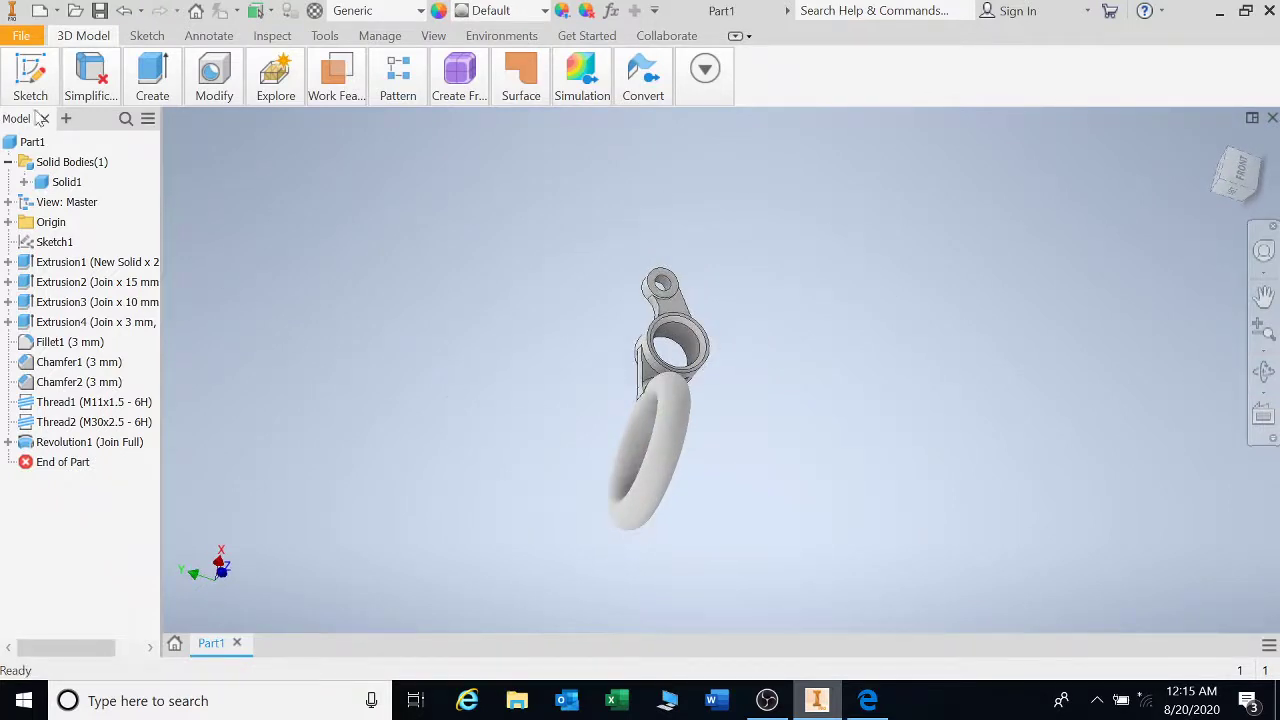
{"action": "left_click", "coordinate": [30, 78]}
{"action": "scroll", "coordinate": [668, 322], "scroll_direction": "up", "scroll_amount": 5}
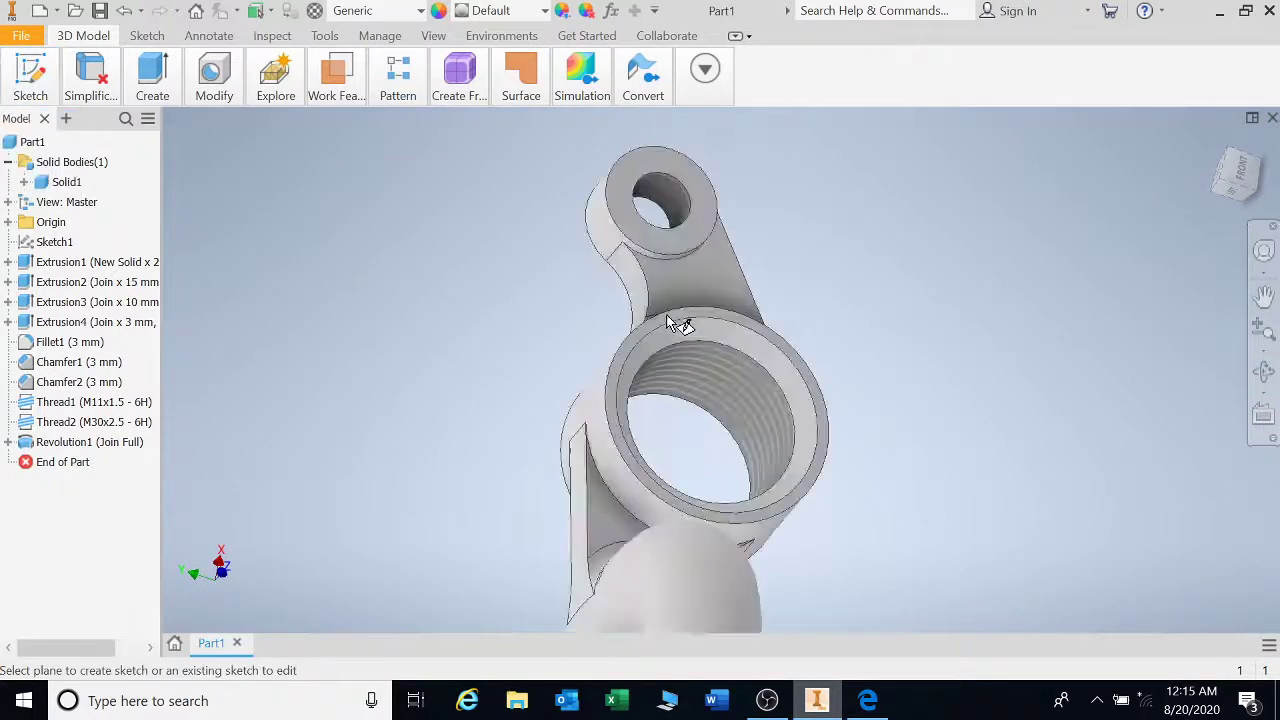
{"action": "scroll", "coordinate": [668, 322], "scroll_direction": "up", "scroll_amount": 3}
{"action": "left_click", "coordinate": [716, 318]}
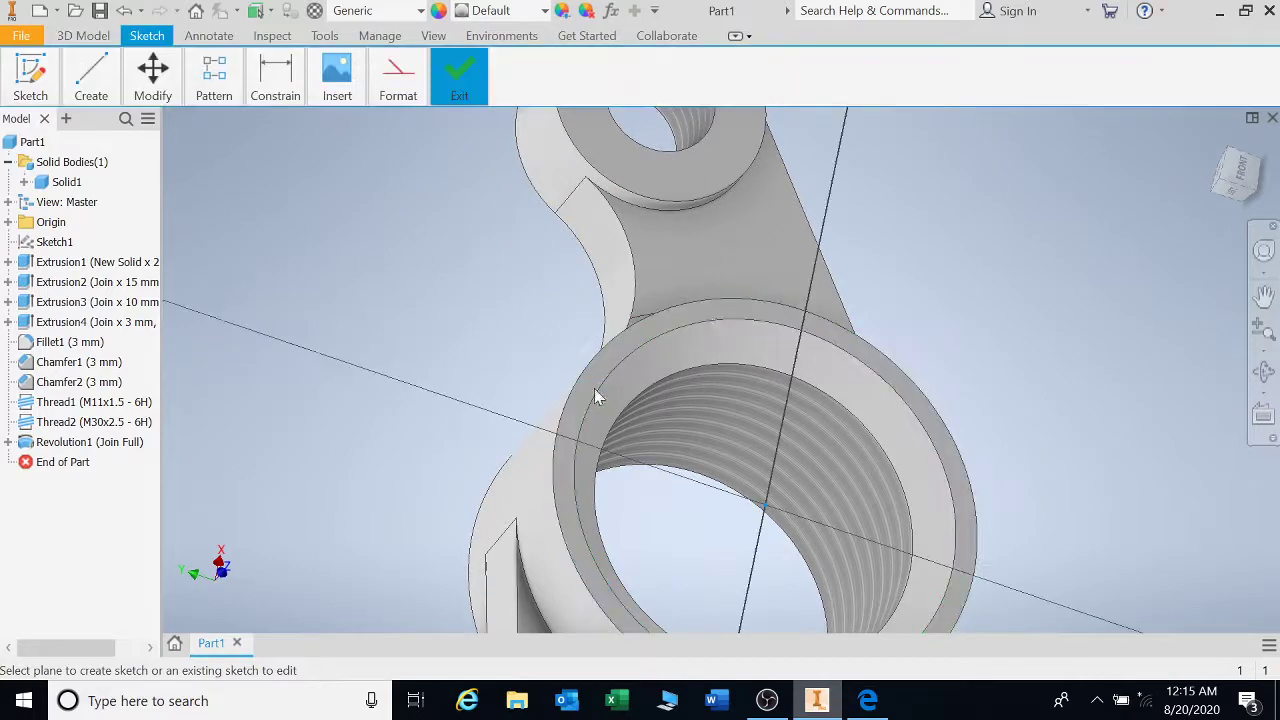
Step: Draw a 36 mm circle and a second concentric circle at the large ring's centre
{"action": "left_click", "coordinate": [91, 92]}
{"action": "left_click", "coordinate": [129, 132]}
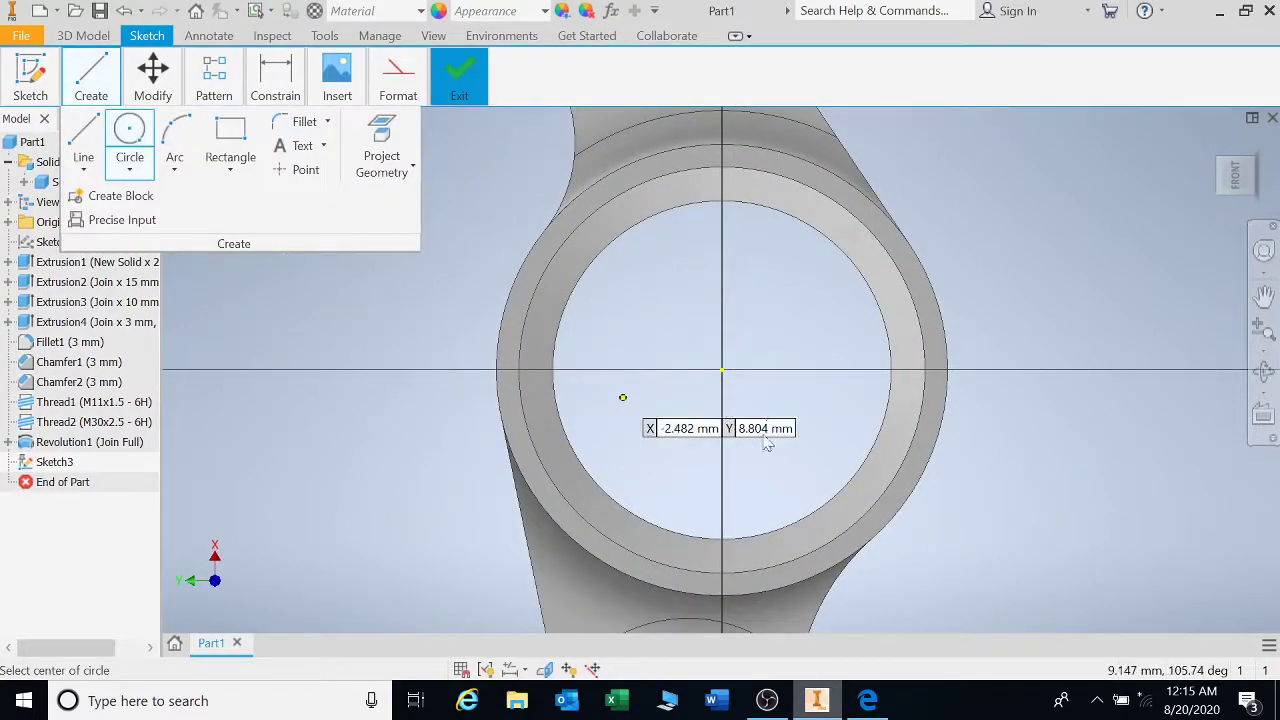
{"action": "left_click", "coordinate": [721, 370]}
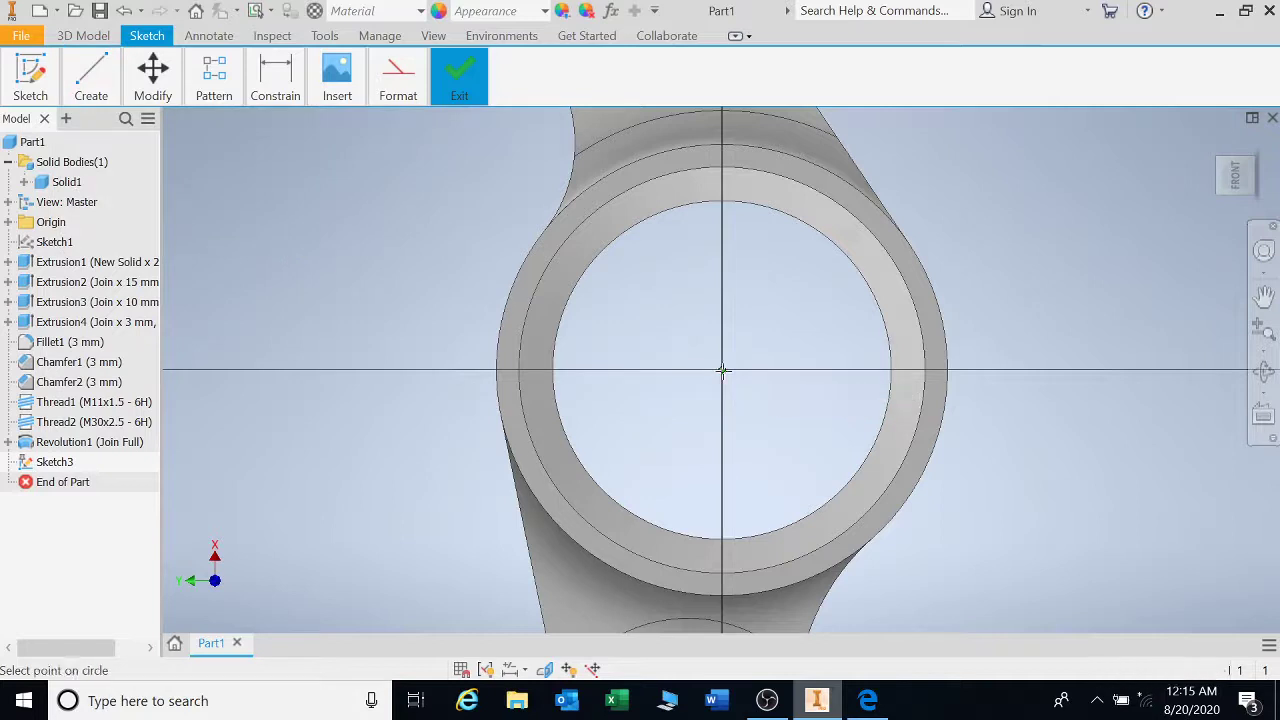
{"action": "left_click", "coordinate": [518, 376]}
{"action": "left_click", "coordinate": [722, 370]}
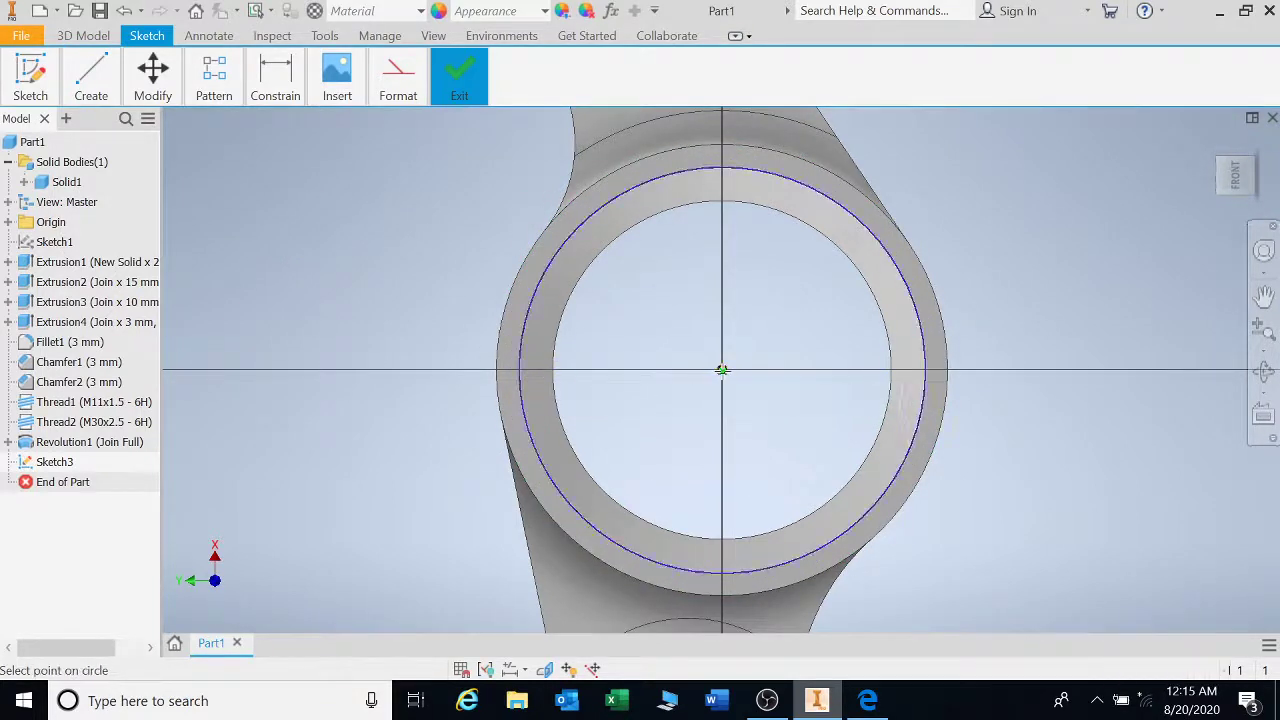
{"action": "left_click", "coordinate": [498, 370]}
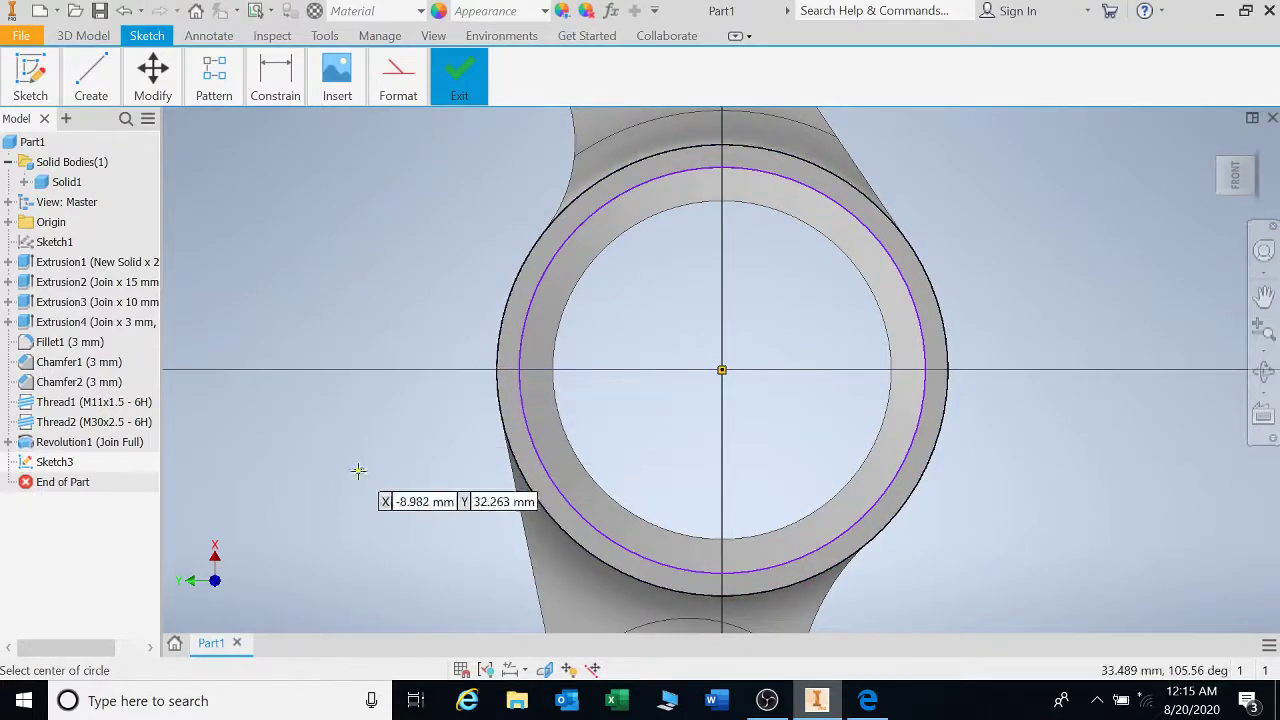
Step: Draw a vertical line to the right of the large ring
{"action": "left_click", "coordinate": [88, 80]}
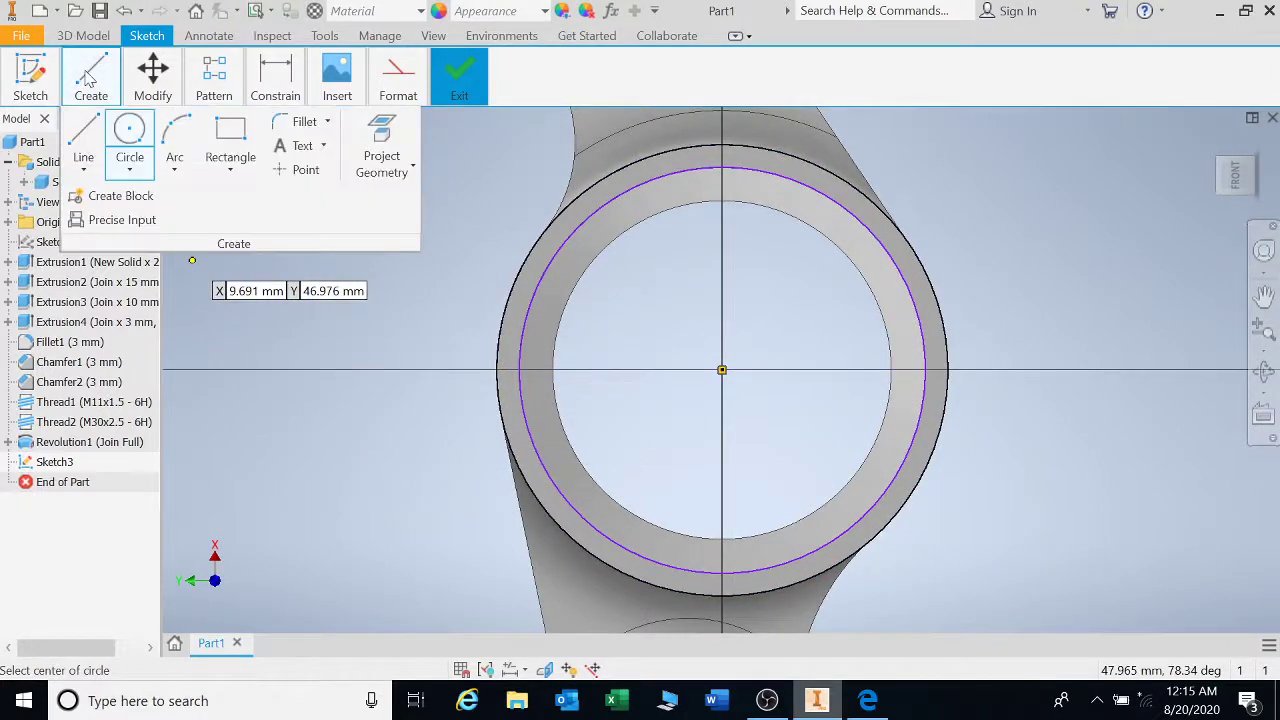
{"action": "left_click", "coordinate": [84, 137]}
{"action": "scroll", "coordinate": [427, 360], "scroll_direction": "down", "scroll_amount": 5}
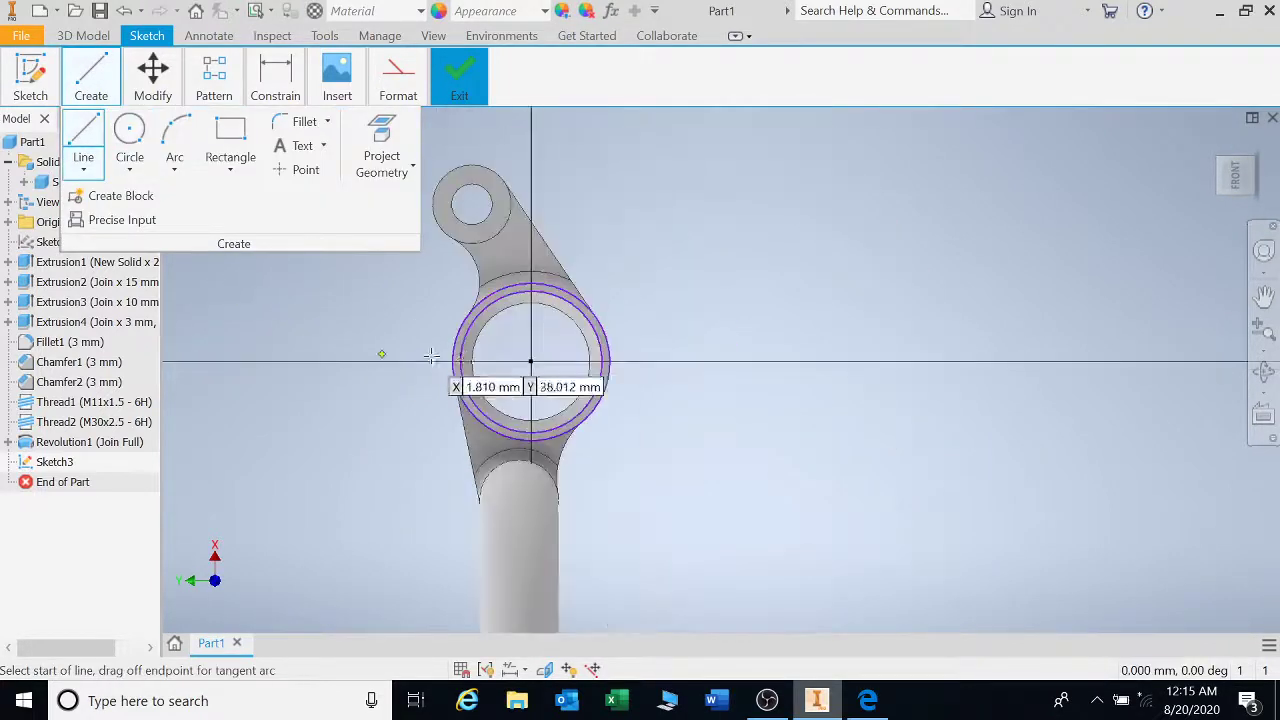
{"action": "left_click", "coordinate": [685, 267]}
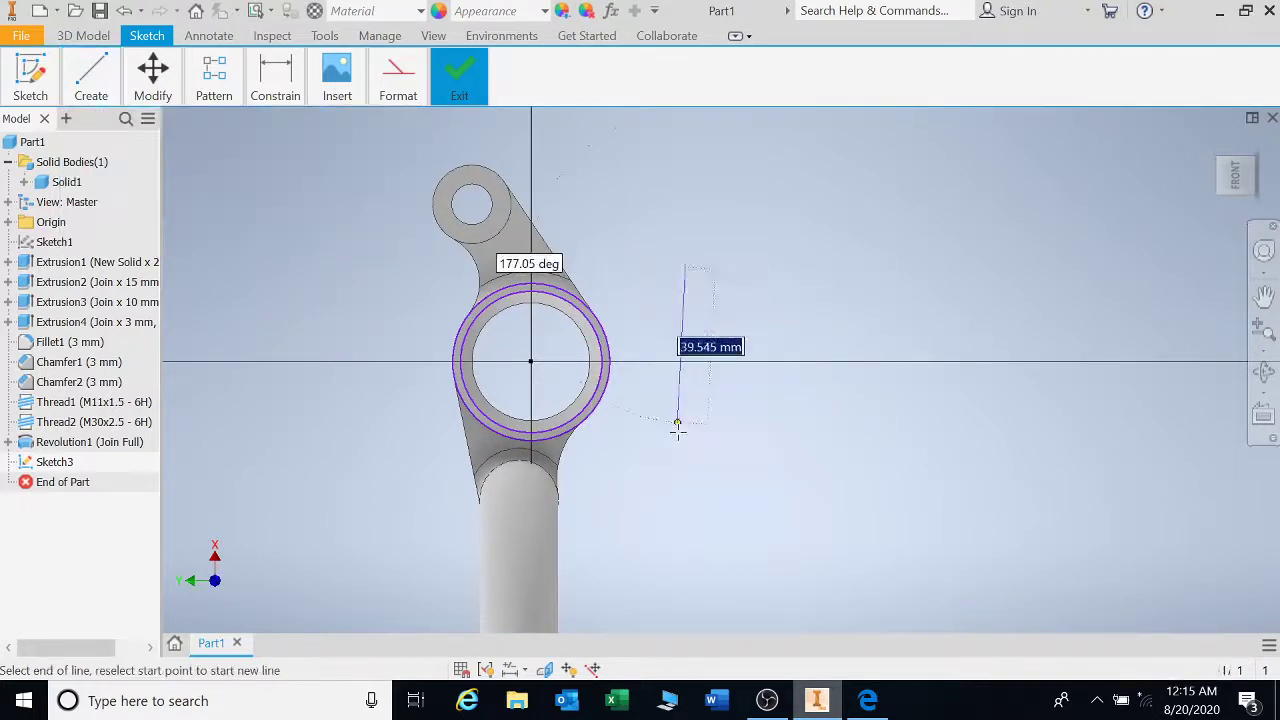
{"action": "left_click", "coordinate": [682, 473]}
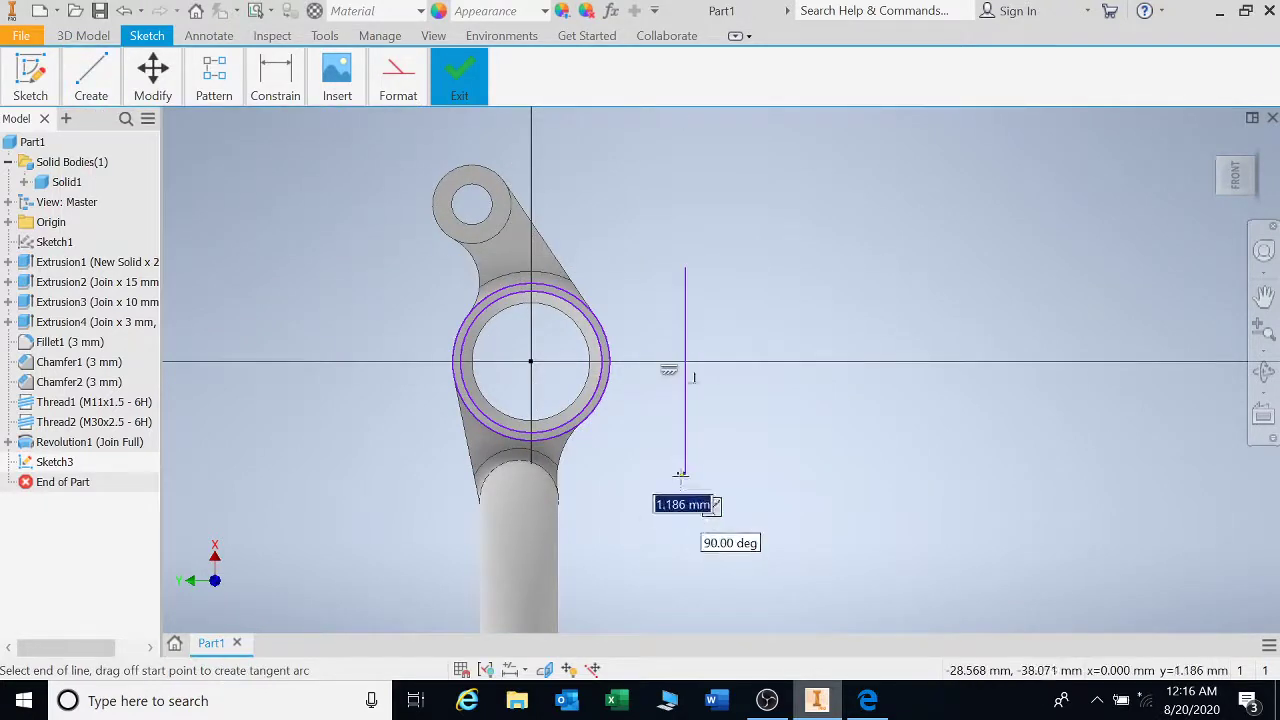
{"action": "key", "text": "Escape"}
Step: Revolve the ring between the circles a full 360° around the vertical sketch line, joining it as Revolution2
{"action": "key", "text": "r"}
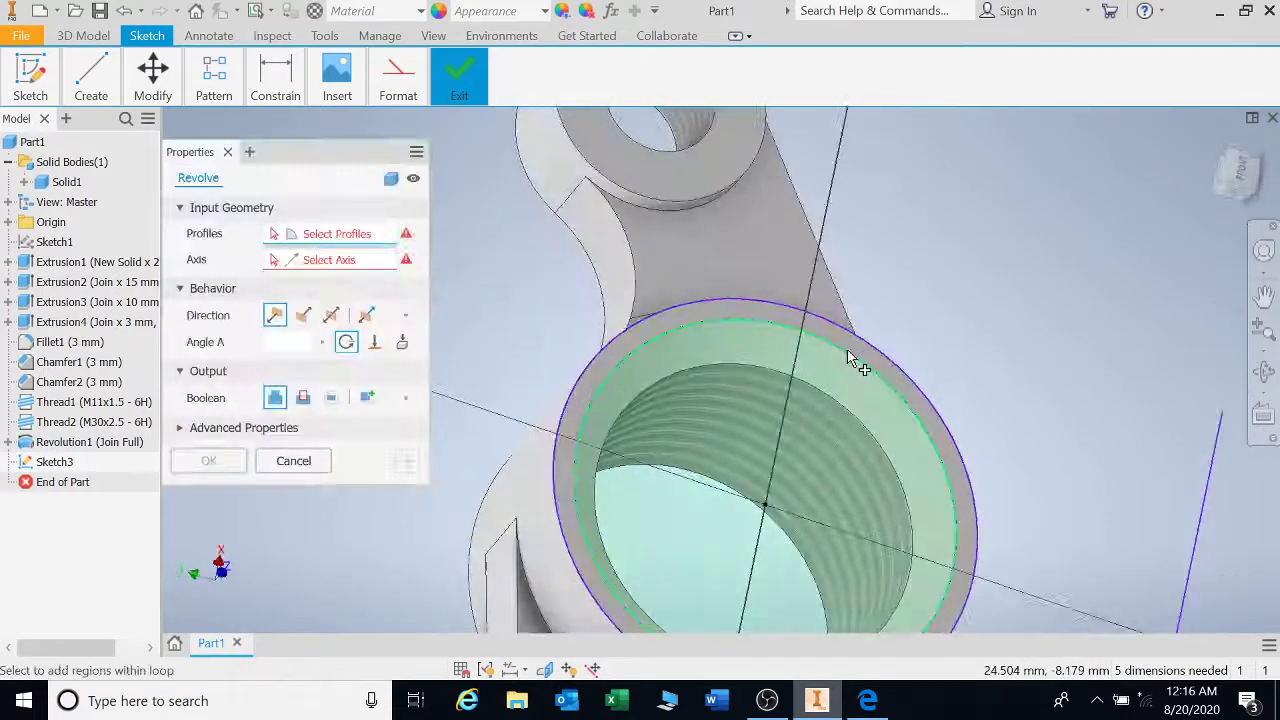
{"action": "left_click", "coordinate": [850, 350]}
{"action": "middle_click_drag", "start_coordinate": [876, 305], "coordinate": [580, 145]}
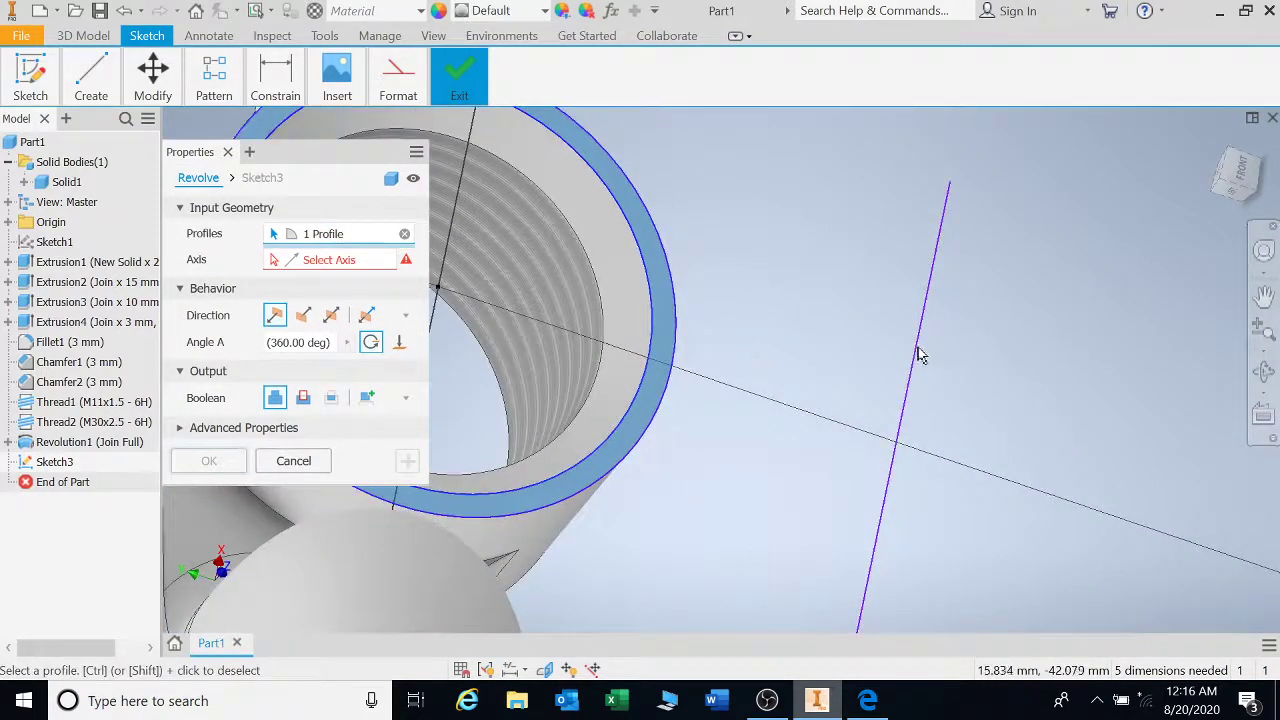
{"action": "left_click", "coordinate": [362, 263]}
{"action": "left_click", "coordinate": [914, 358]}
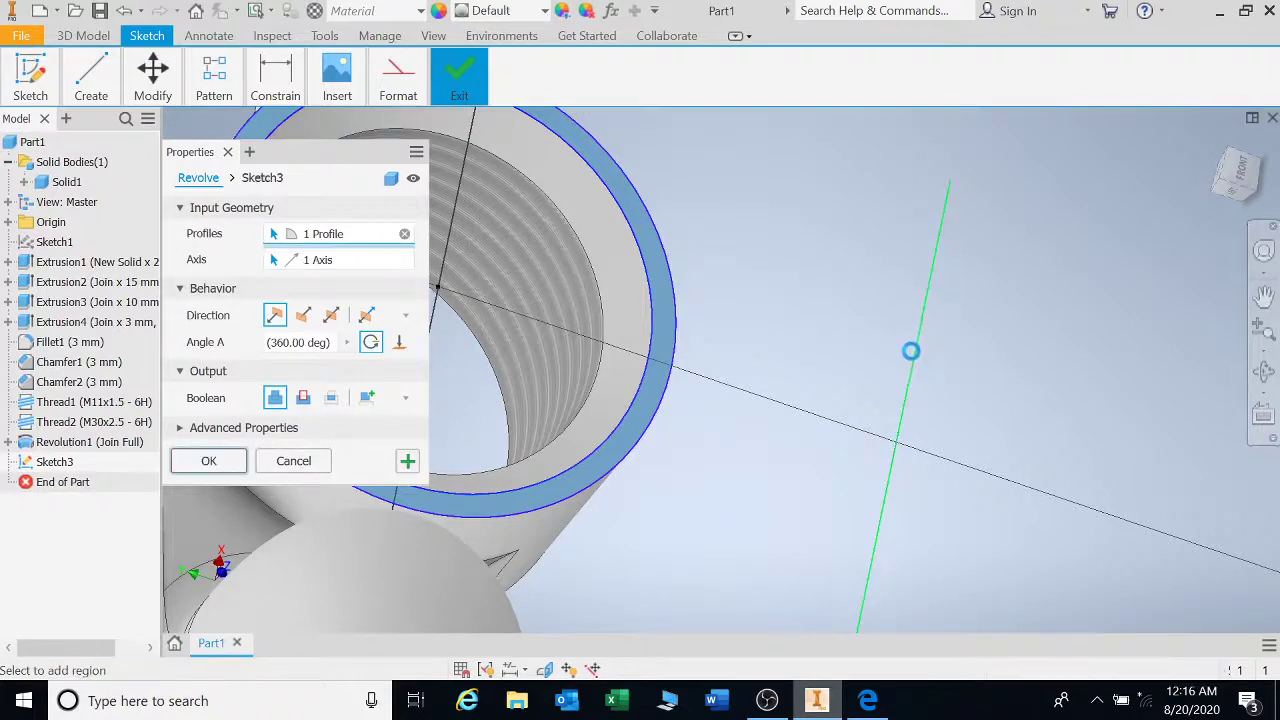
{"action": "scroll", "coordinate": [786, 366], "scroll_direction": "down", "scroll_amount": 4}
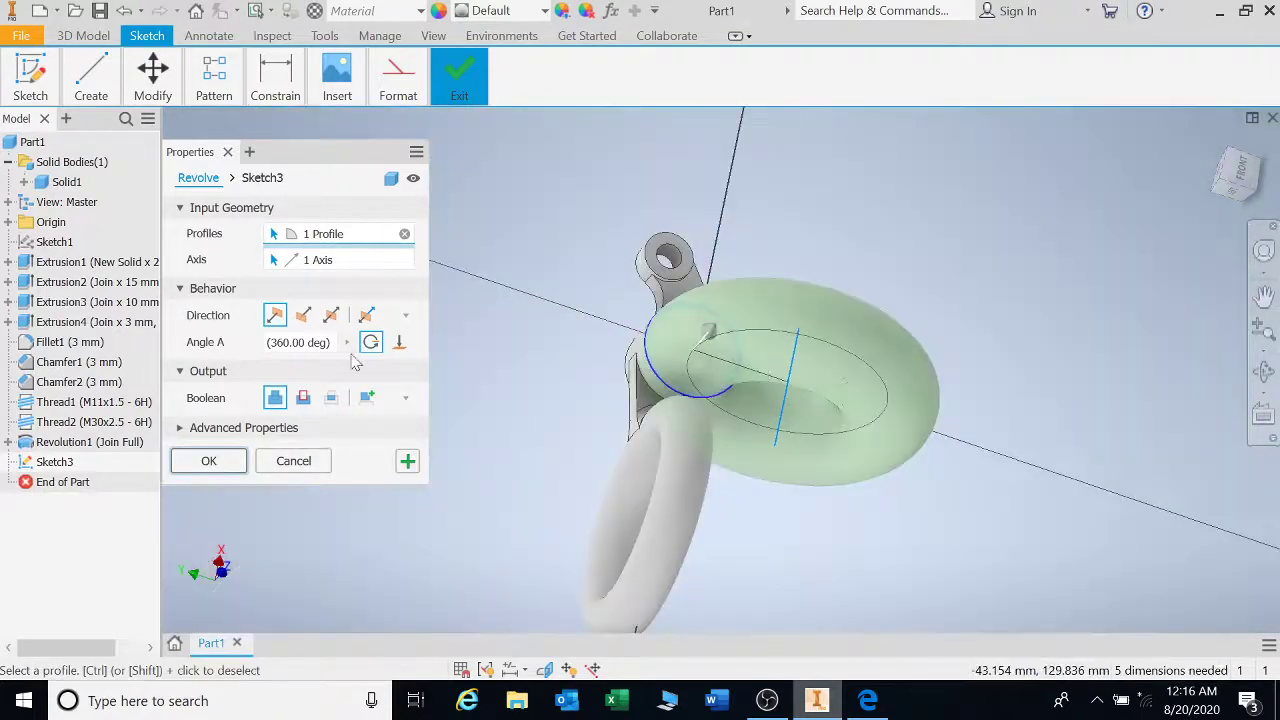
{"action": "left_click", "coordinate": [210, 462]}
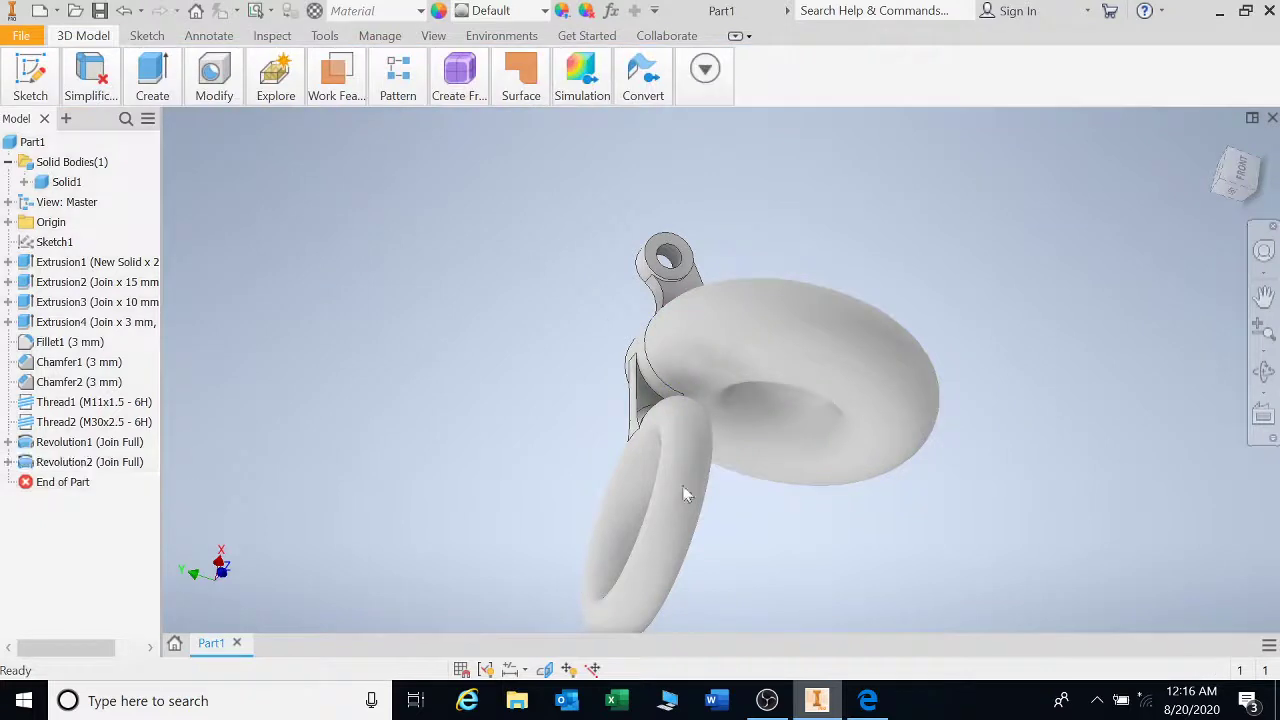
{"action": "left_click", "coordinate": [1265, 371]}
{"action": "left_click_drag", "start_coordinate": [857, 371], "coordinate": [528, 447]}
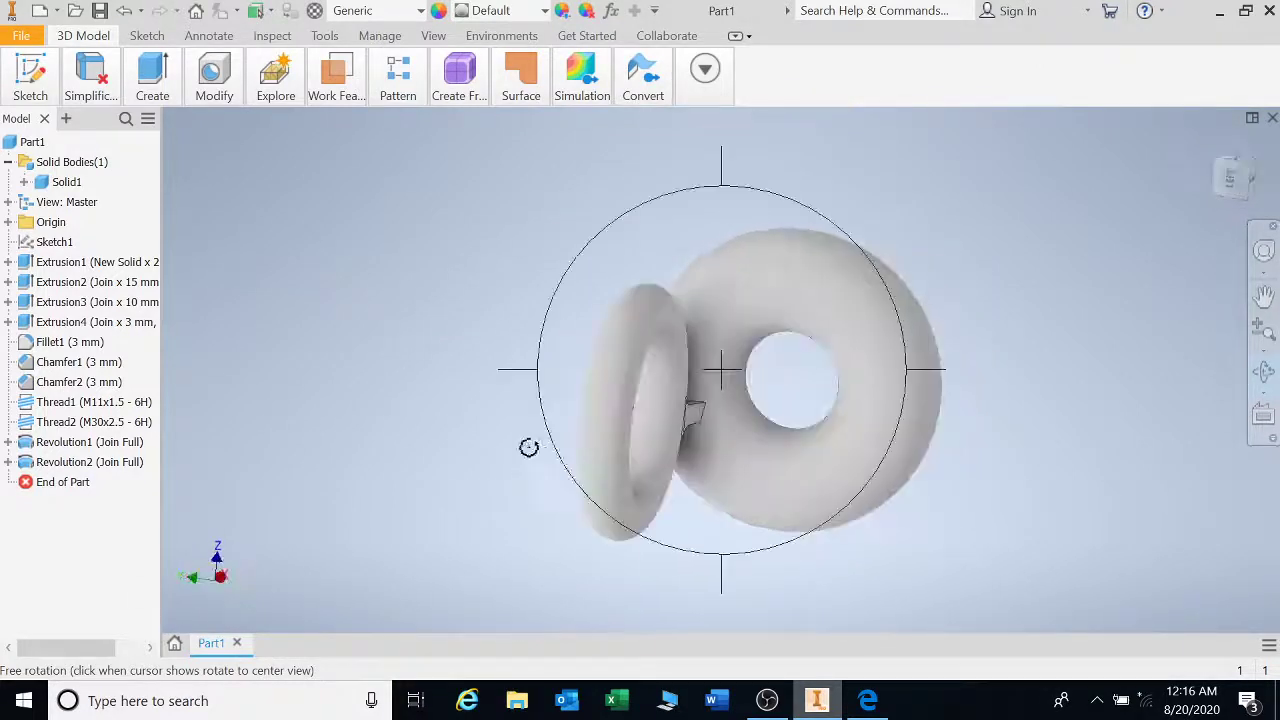